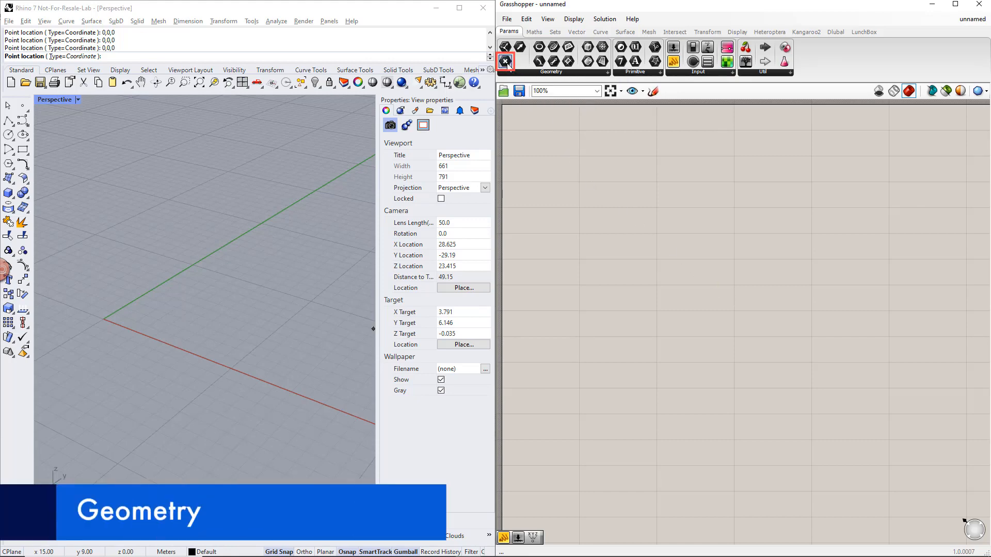
- Place a Point parameter and a Panel on the canvas and connect the point's output to the panel
left_click_drag(505, 61, 757, 328)
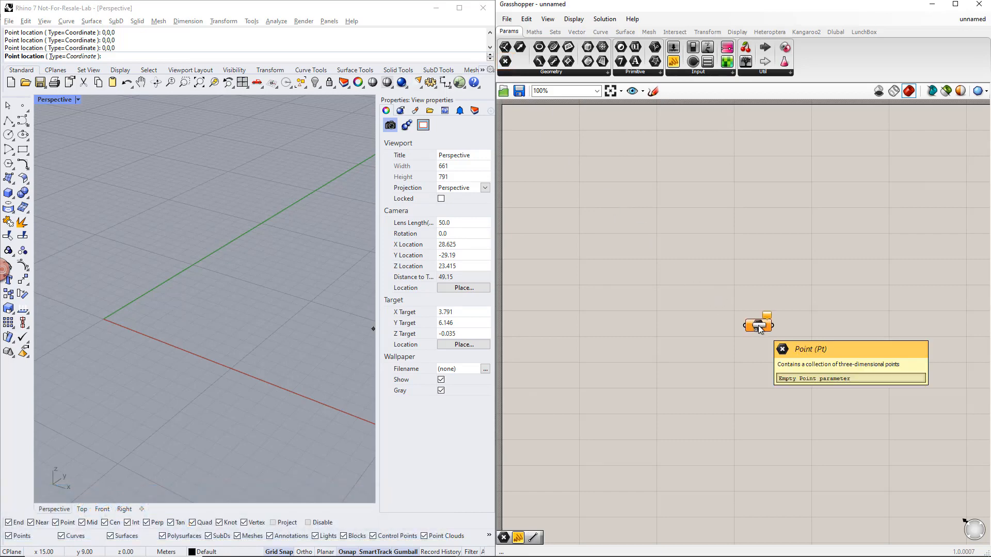
left_click_drag(674, 62, 890, 330)
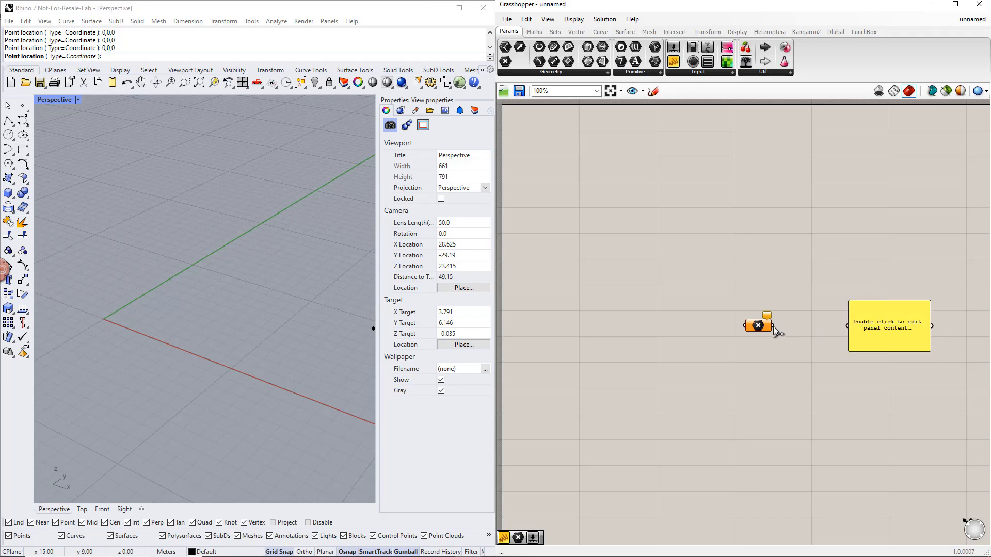
left_click_drag(773, 326, 846, 326)
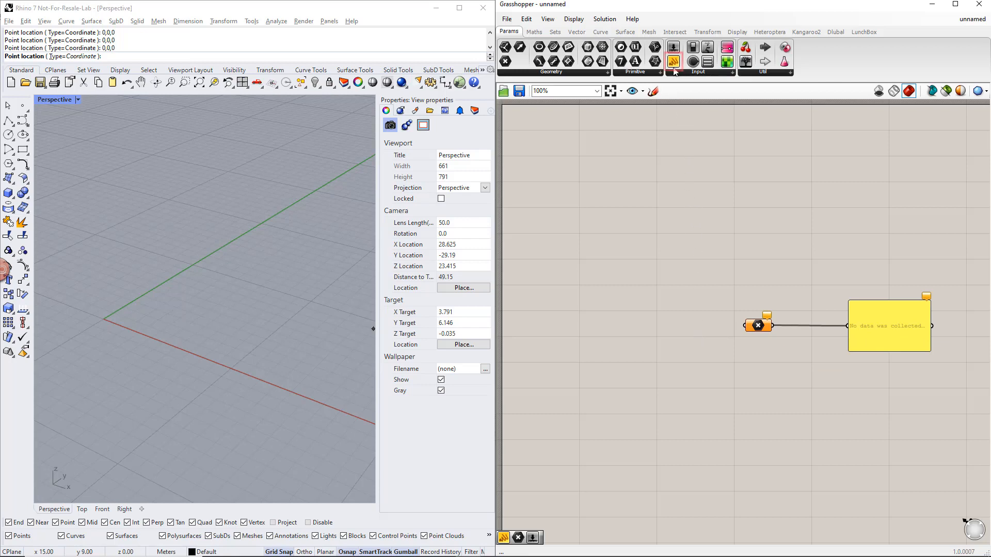
- Feed the Point parameter from a second panel containing 0,0,0, and delete that input panel
left_click_drag(674, 61, 662, 324)
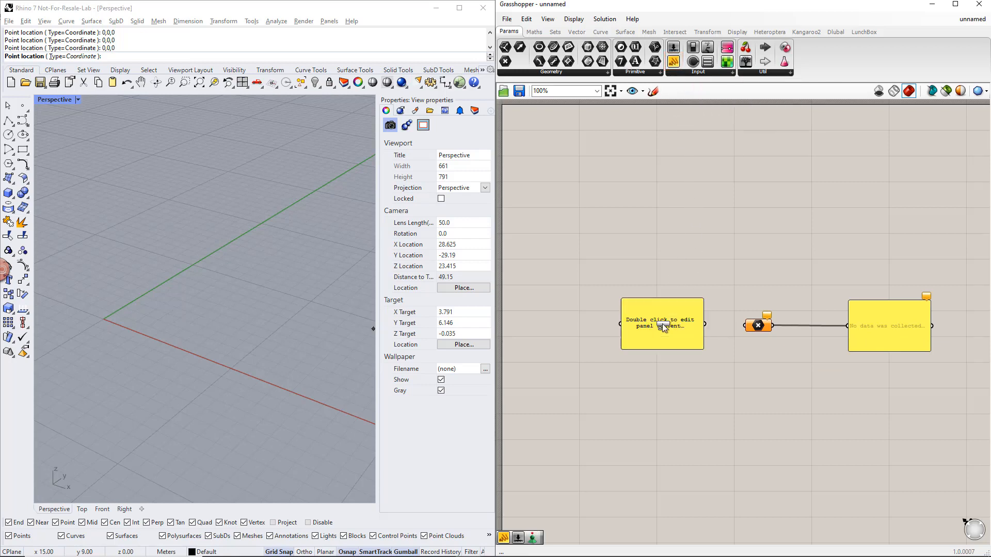
double_click(662, 324)
type("0")
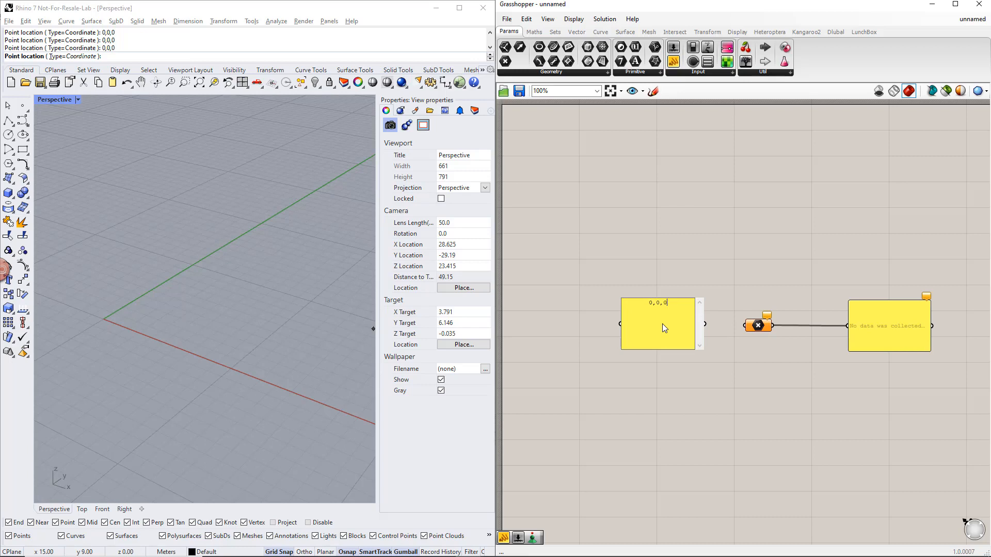
type(",0,0")
left_click(729, 362)
left_click_drag(705, 325, 743, 326)
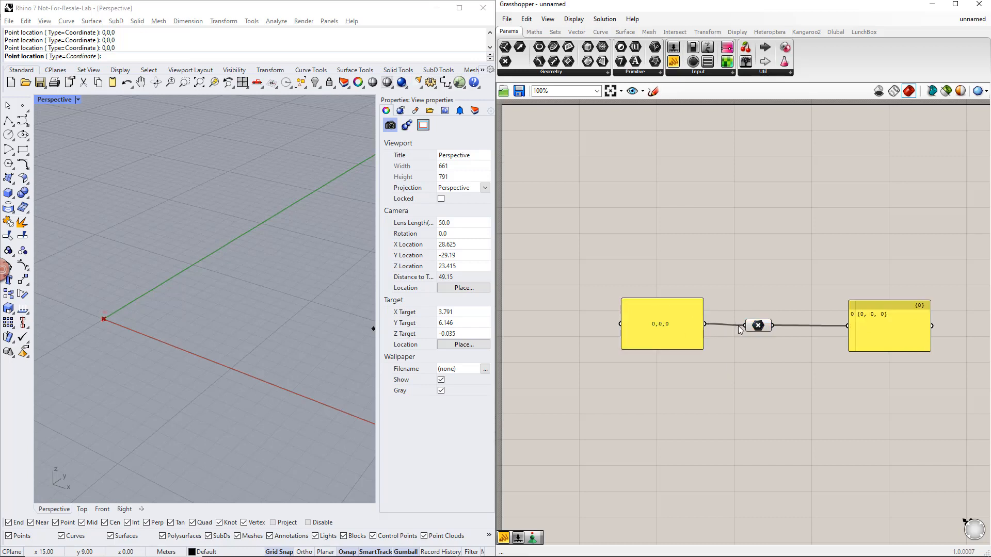
left_click(679, 328)
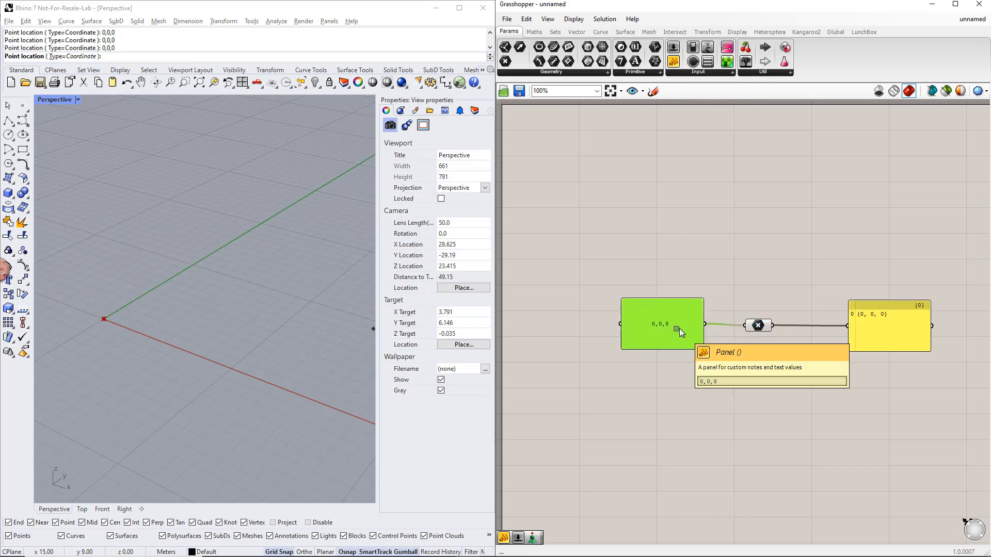
key("Delete")
- Set the Point parameter to a single point at 0,0,0 in Rhino and delete the output panel
right_click(752, 327)
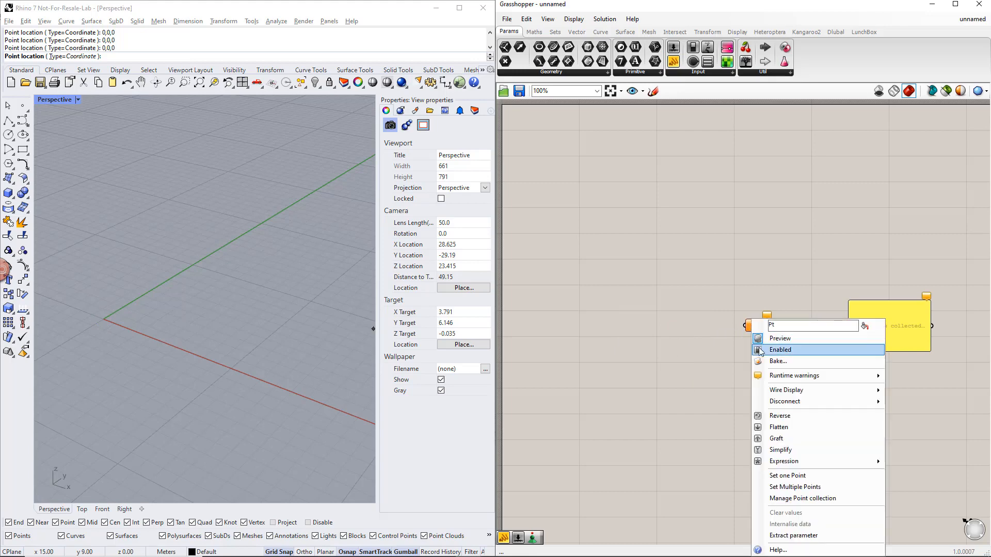
left_click(780, 476)
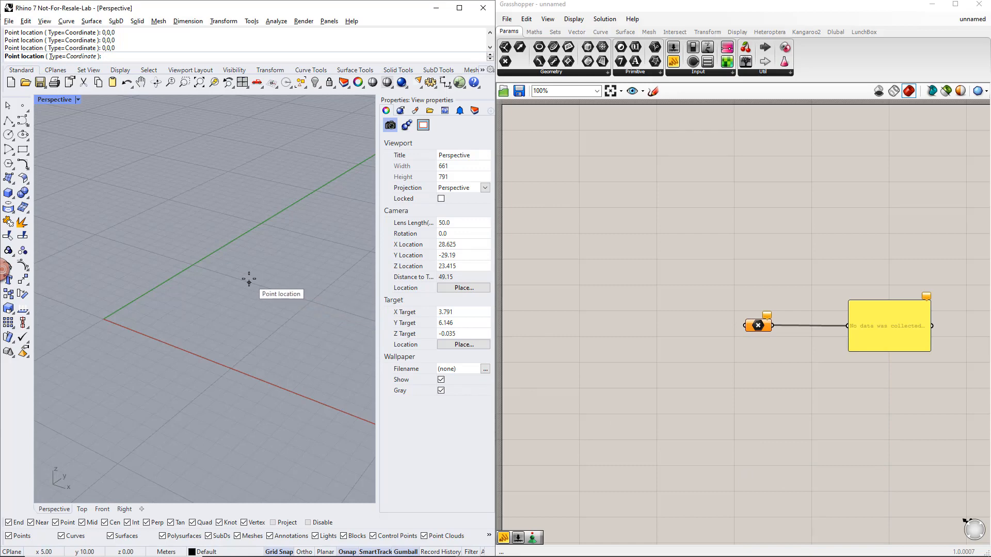
type("0,0,0")
key("Return")
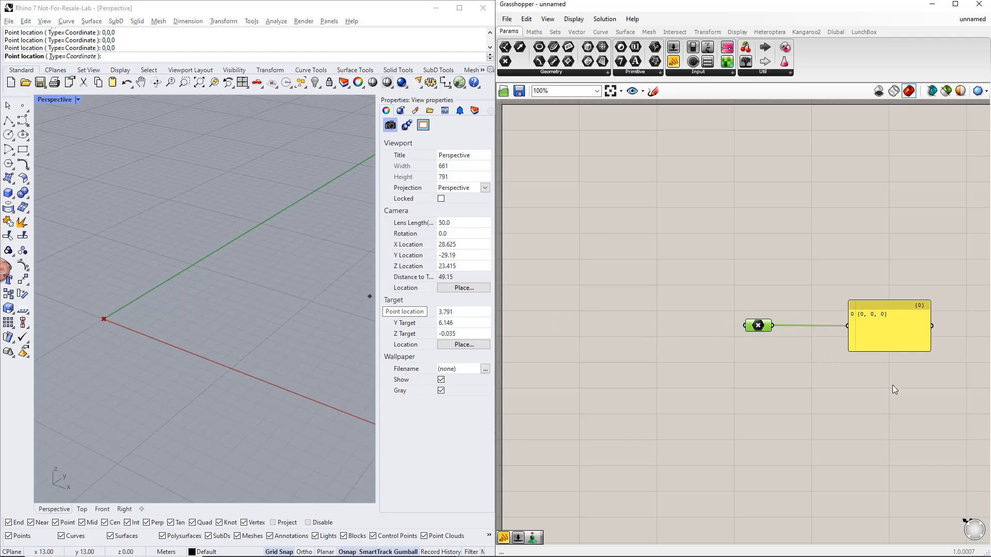
left_click_drag(893, 386, 855, 282)
key("Delete")
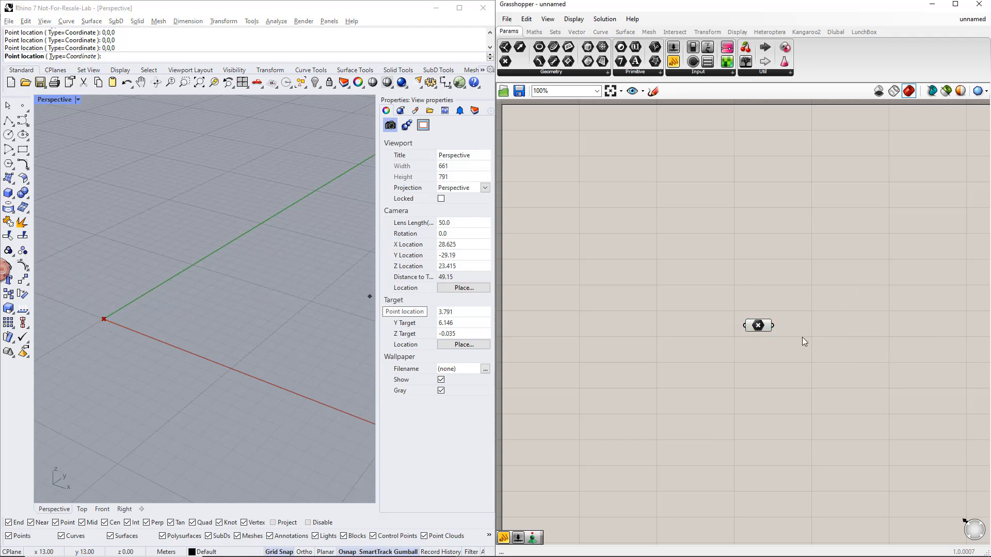
- Add a Deconstruct point component and connect the Point parameter to its P input
right_click_drag(803, 341, 750, 316)
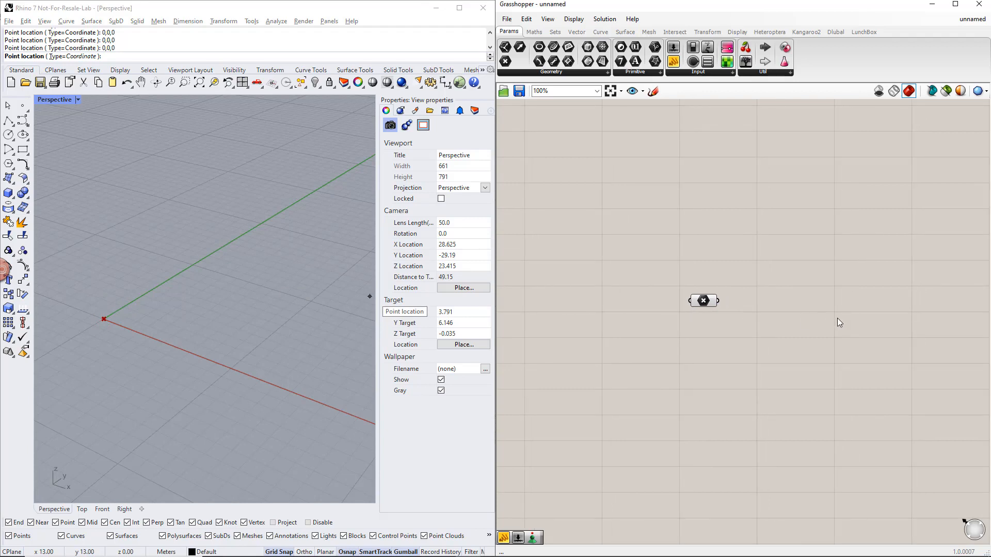
left_click(578, 33)
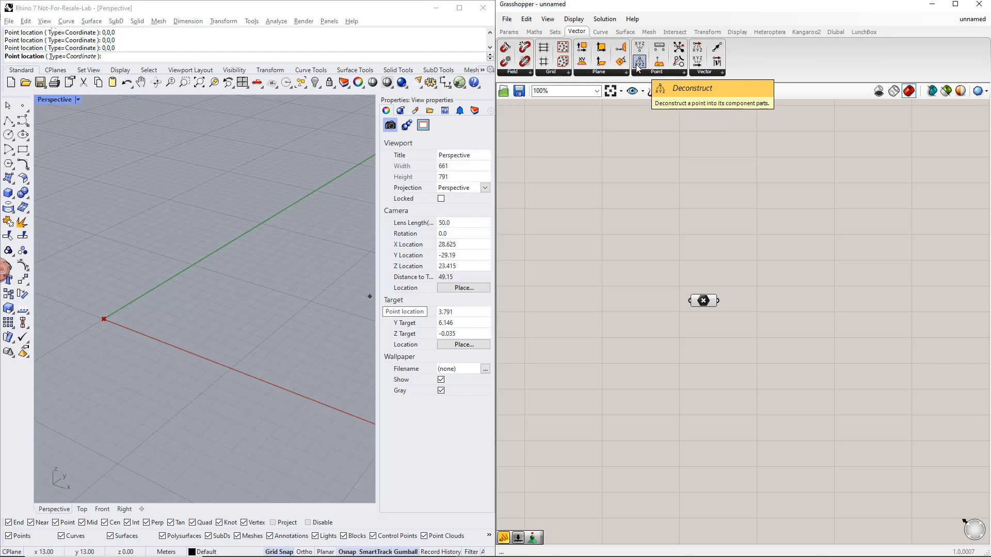
left_click_drag(639, 63, 789, 301)
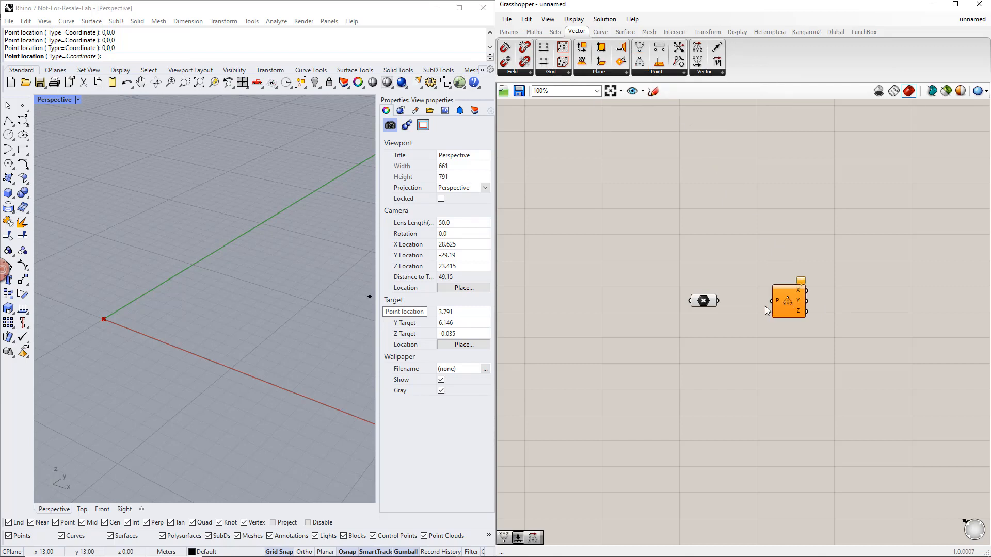
left_click_drag(718, 301, 776, 305)
left_click(788, 337)
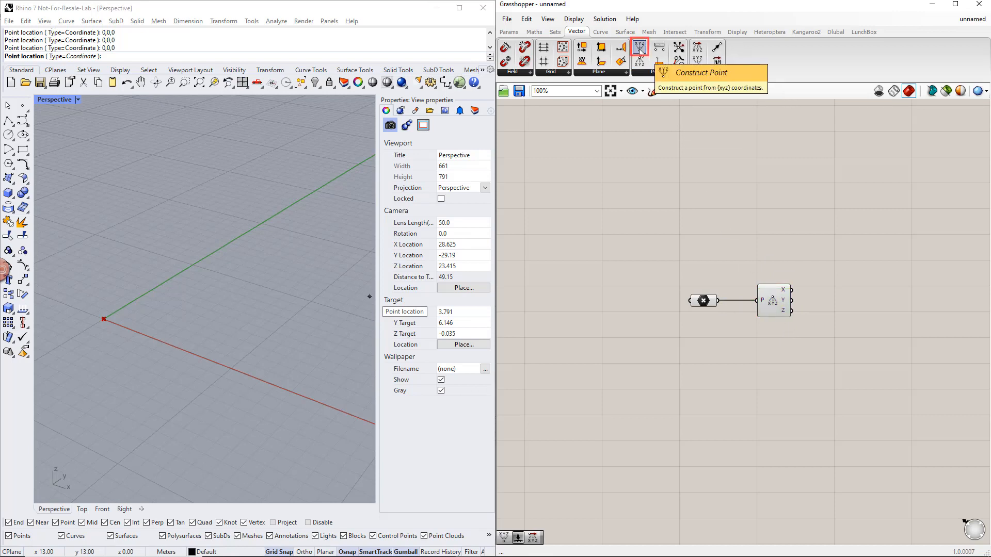
- Add a Construct Point component and connect the deconstructed X and Y outputs to its X and Y inputs
left_click_drag(639, 49, 731, 176)
left_click_drag(867, 304, 867, 304)
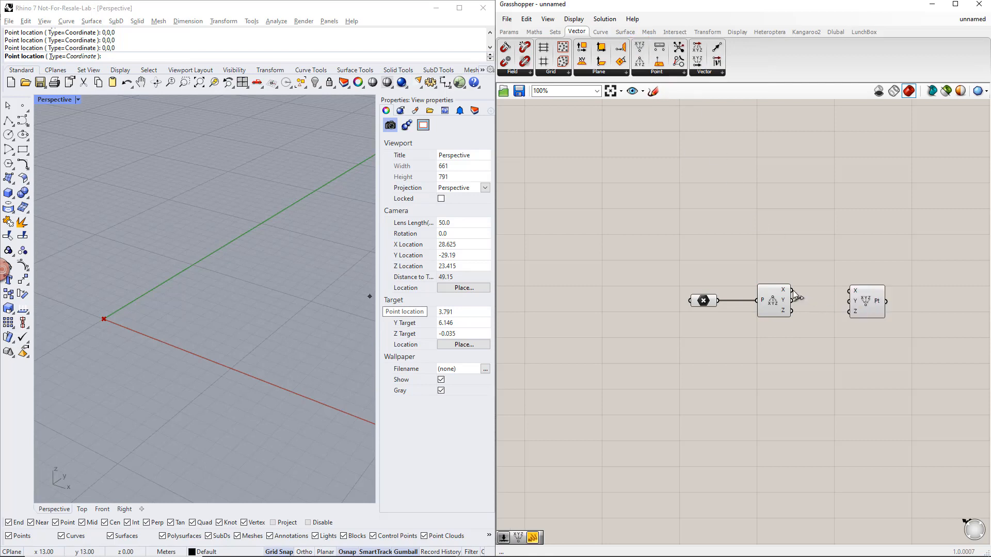
left_click_drag(792, 290, 846, 308)
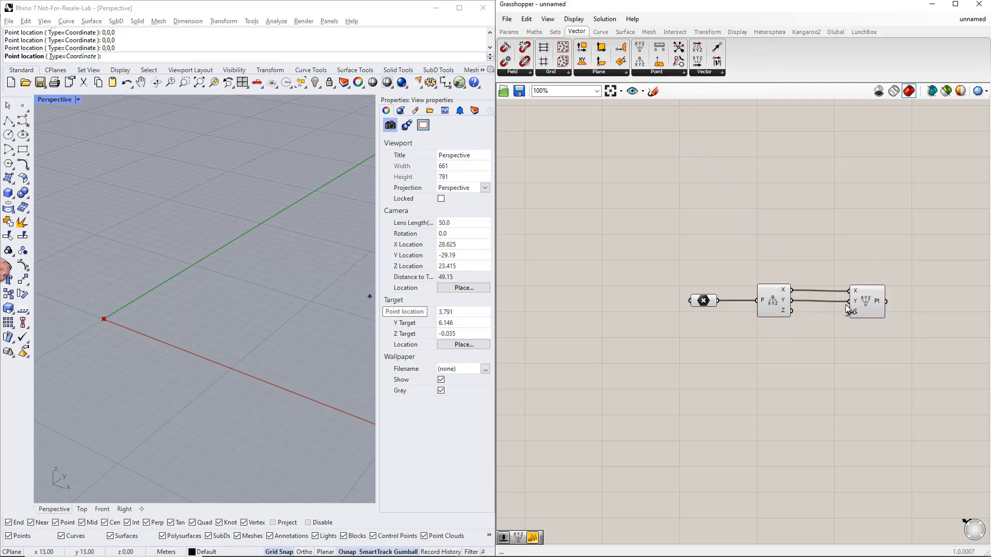
- Add a number slider starting at 1, name it Height, and place it below the Deconstruct component
double_click(776, 356)
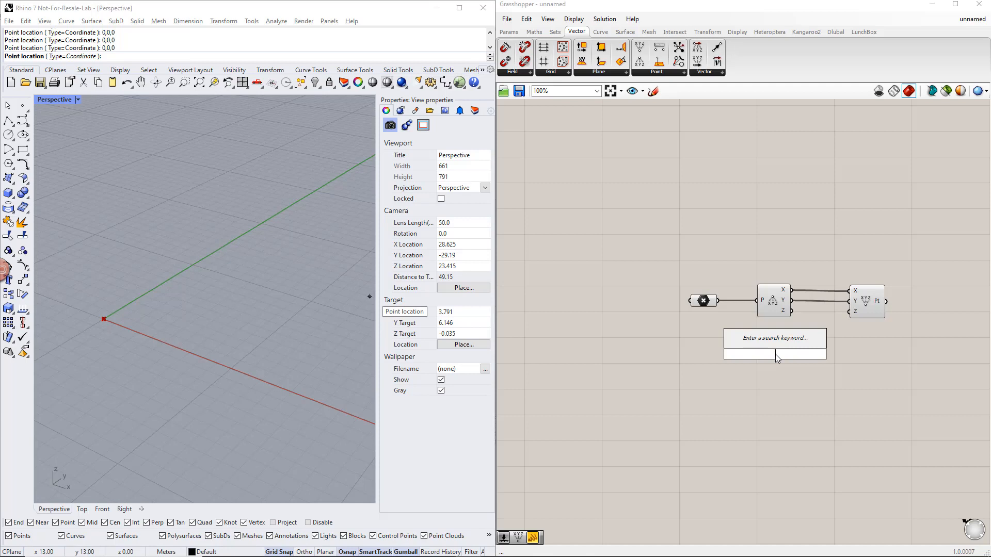
type("1")
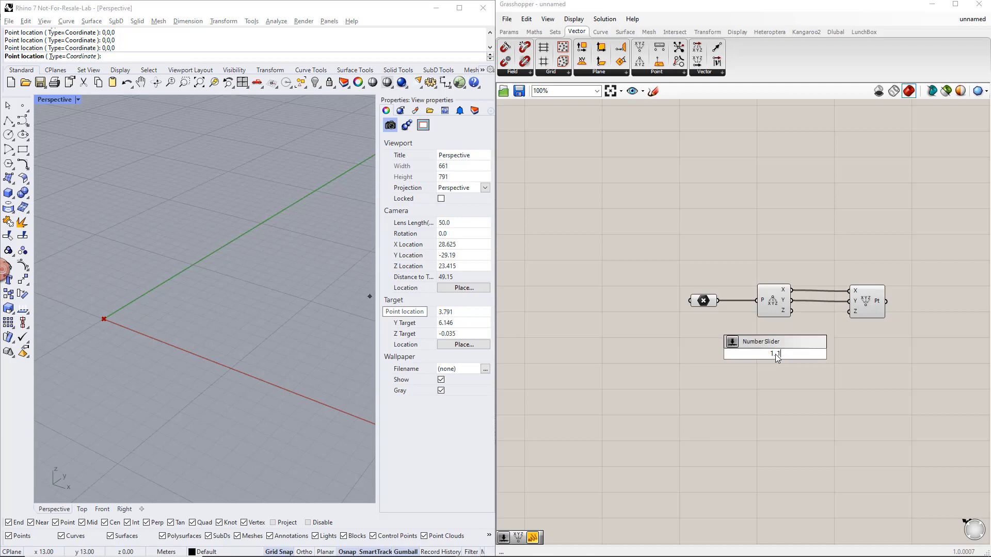
type(".10")
key("Return")
right_click(738, 354)
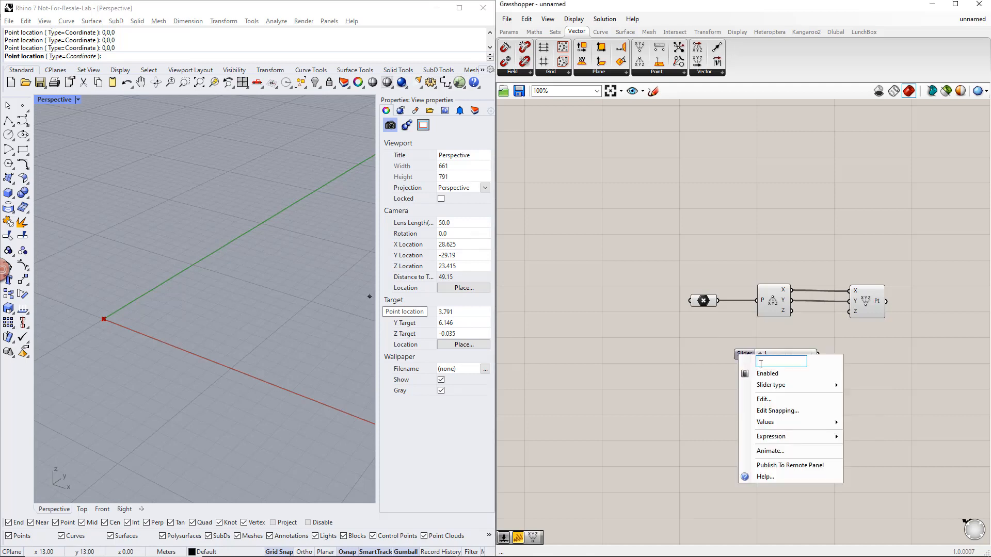
type("Height")
key("Return")
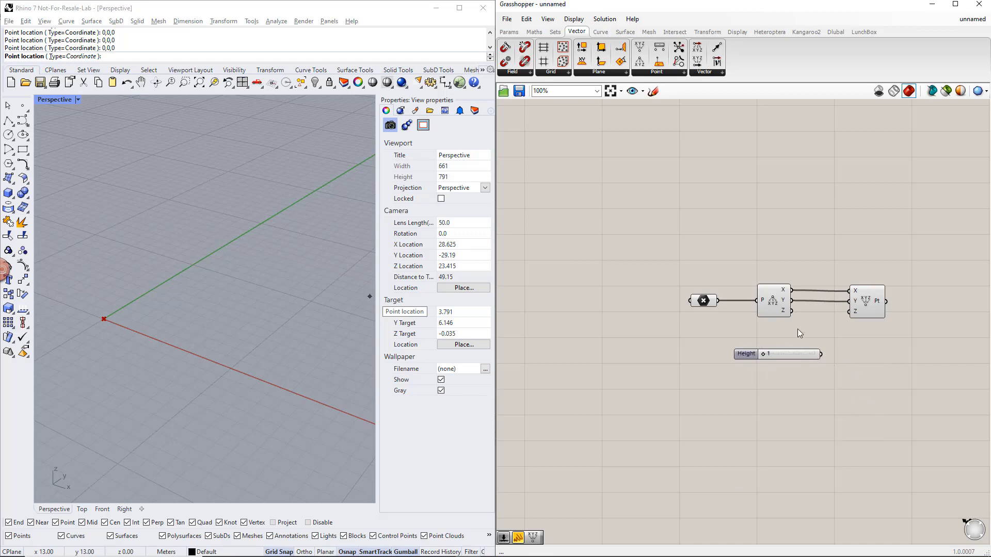
left_click_drag(788, 354, 771, 402)
left_click(791, 367)
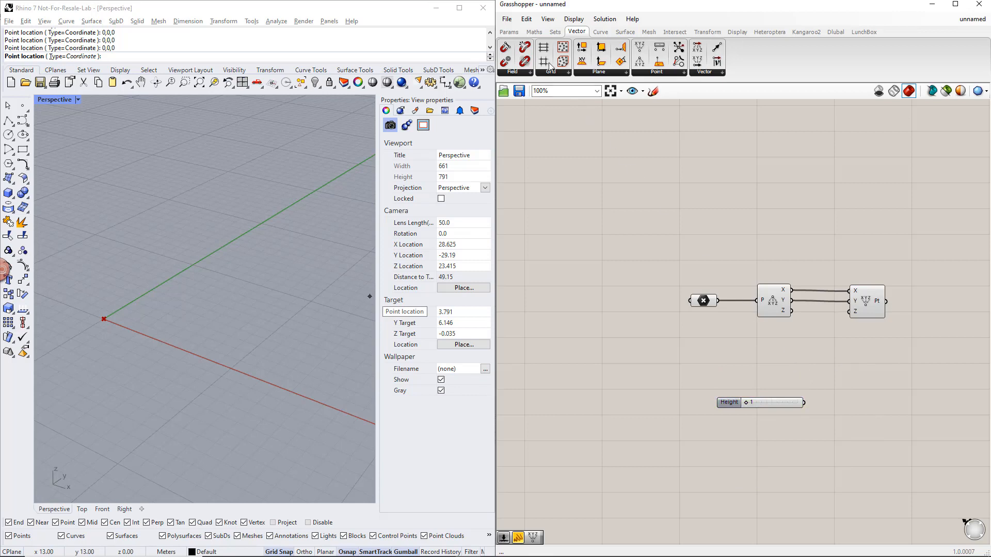
- Add an Addition component above the Height slider and connect the deconstructed Z output to its A input
left_click(534, 31)
left_click(587, 73)
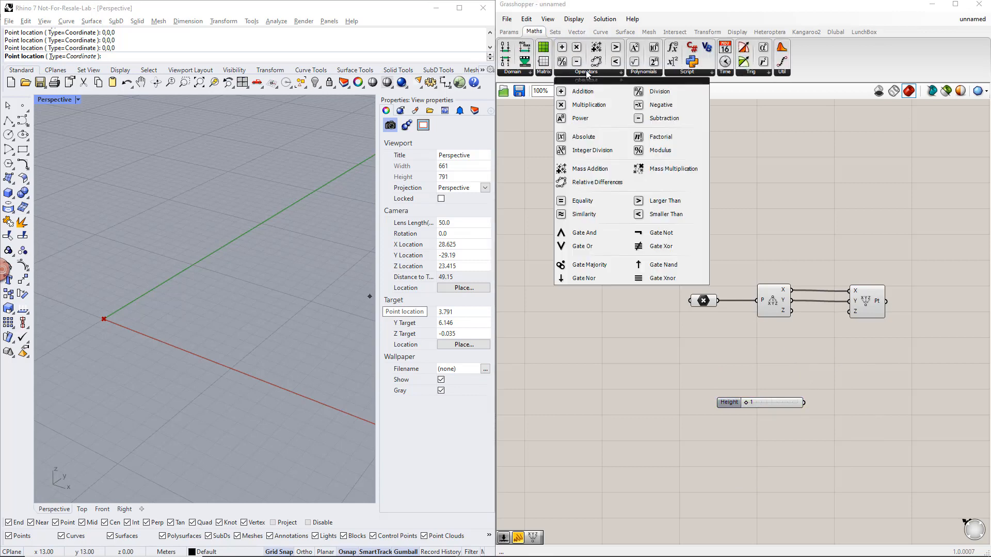
left_click_drag(583, 88, 814, 316)
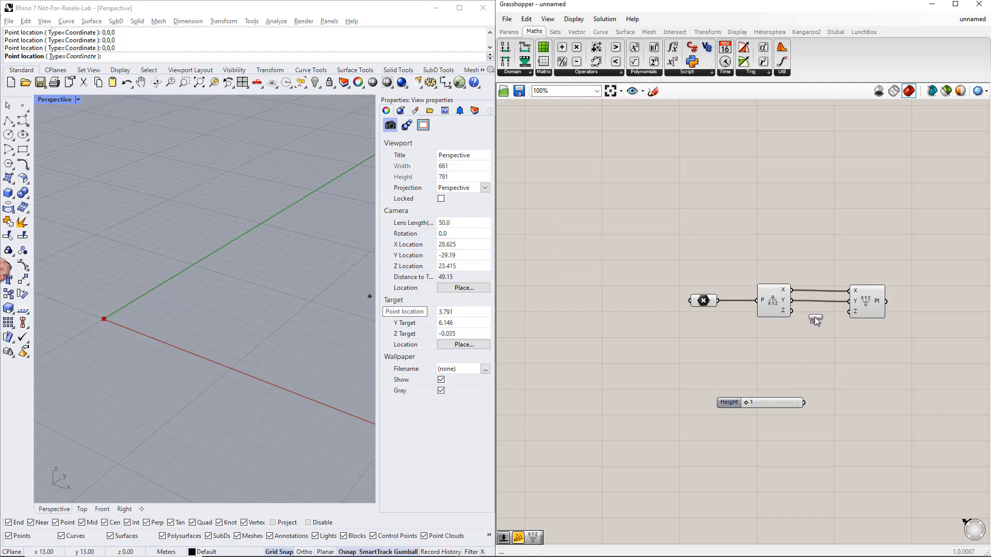
left_click_drag(813, 354, 814, 353)
left_click_drag(792, 311, 796, 350)
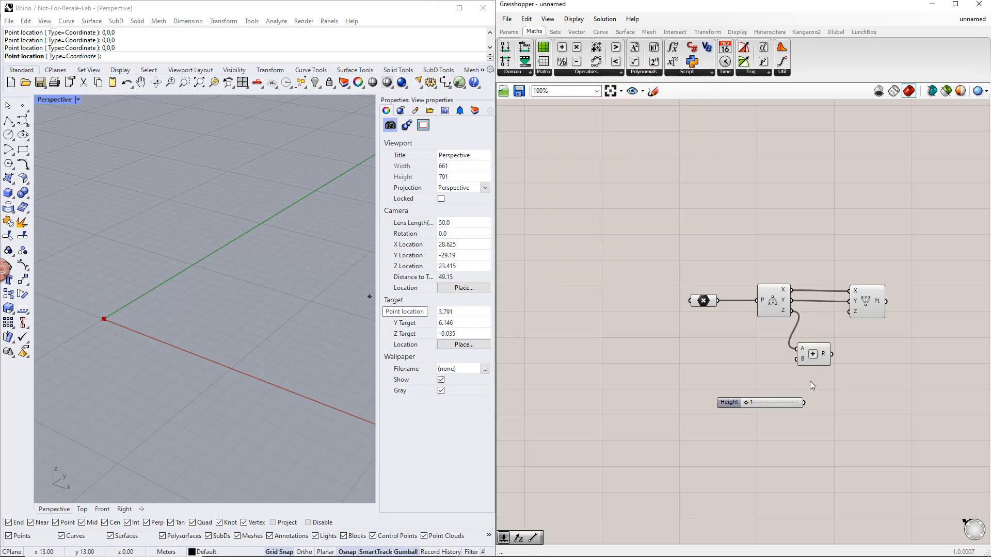
- Wire the Height slider through Addition's B input into Construct Point's Z input, and set Height to 4
left_click_drag(805, 403, 849, 312)
left_click_drag(745, 403, 762, 404)
- Add a Line component with the Point parameter as its A input and the constructed point as its B input
right_click_drag(876, 389, 775, 375)
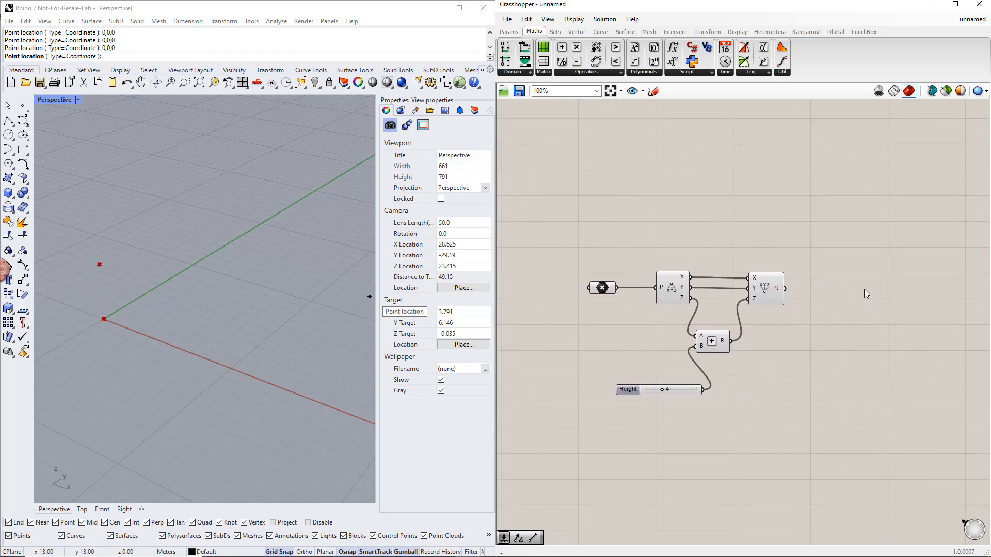
double_click(864, 291)
type("line")
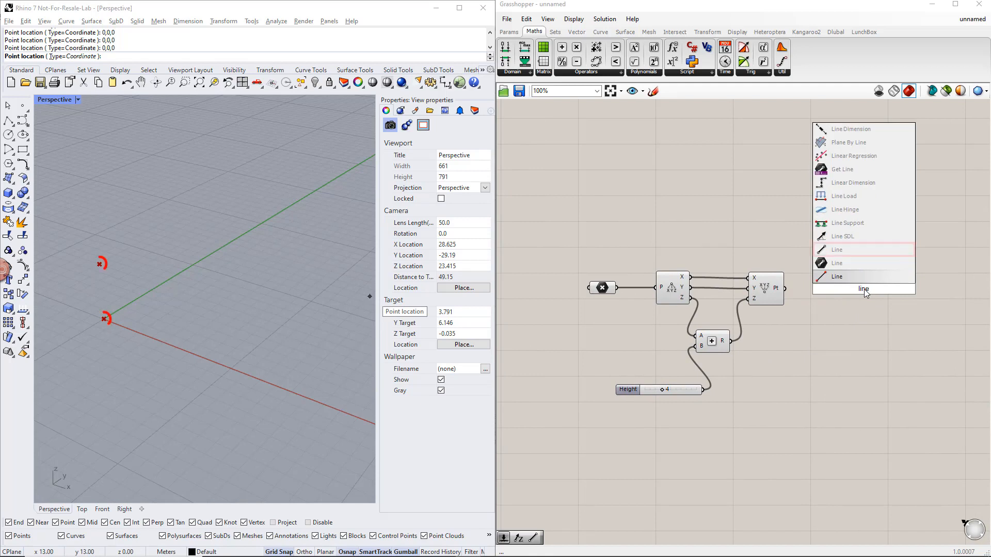
left_click(837, 277)
left_click(608, 290)
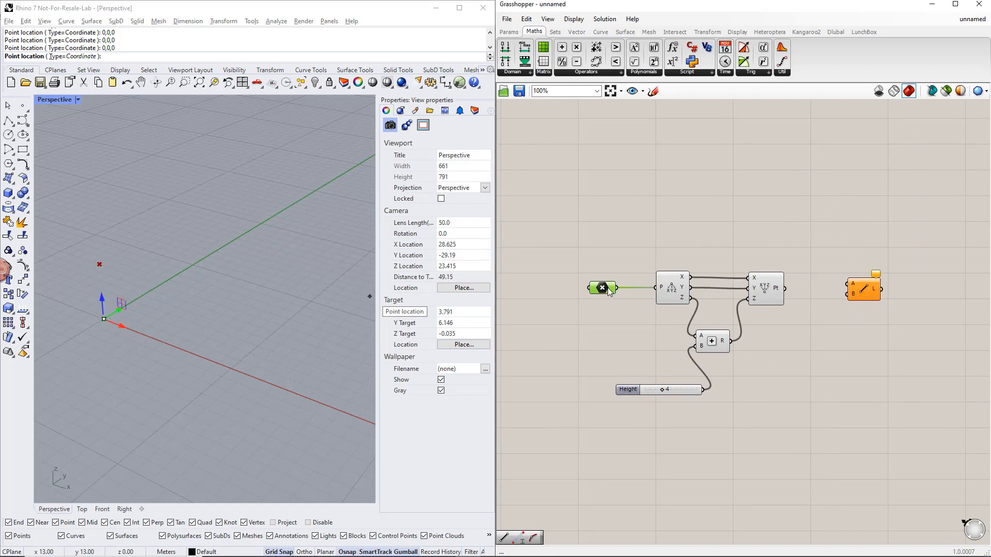
left_click_drag(617, 288, 847, 284)
mouse_move(786, 289)
left_mouse_down()
mouse_move(849, 296)
mouse_move(859, 257)
left_mouse_up()
left_click(868, 287)
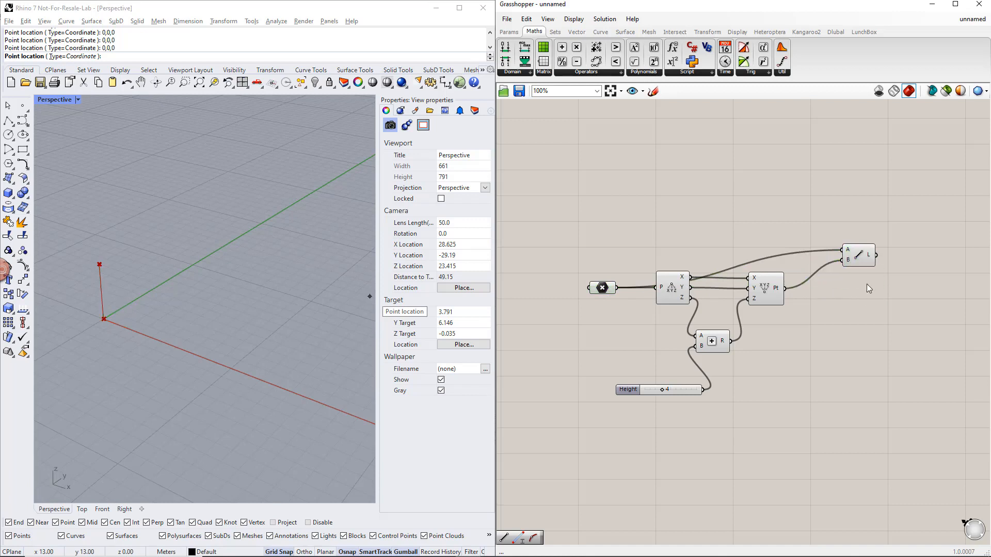
- Add a Move component and connect the Line output to its G input
right_click_drag(867, 288, 792, 292)
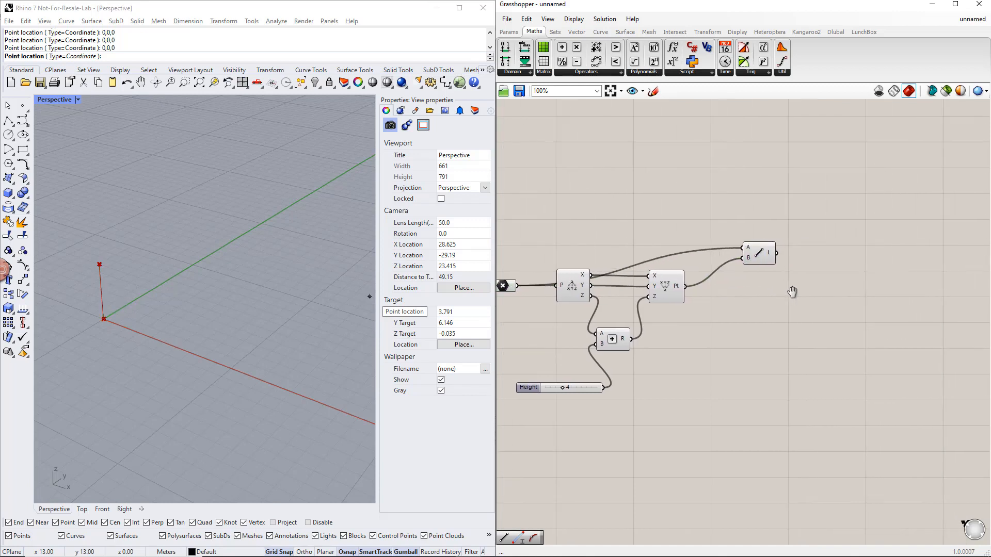
double_click(842, 254)
type("move")
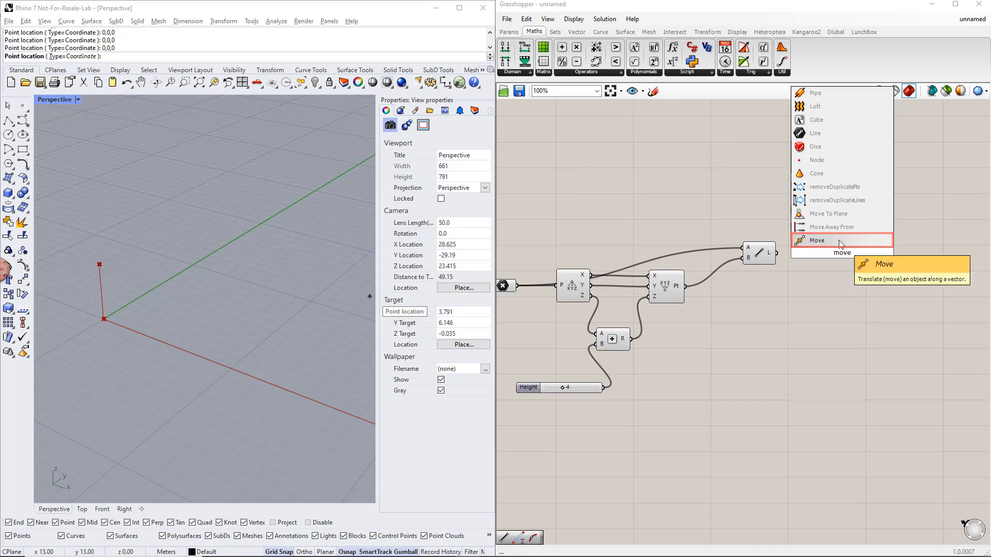
key("Return")
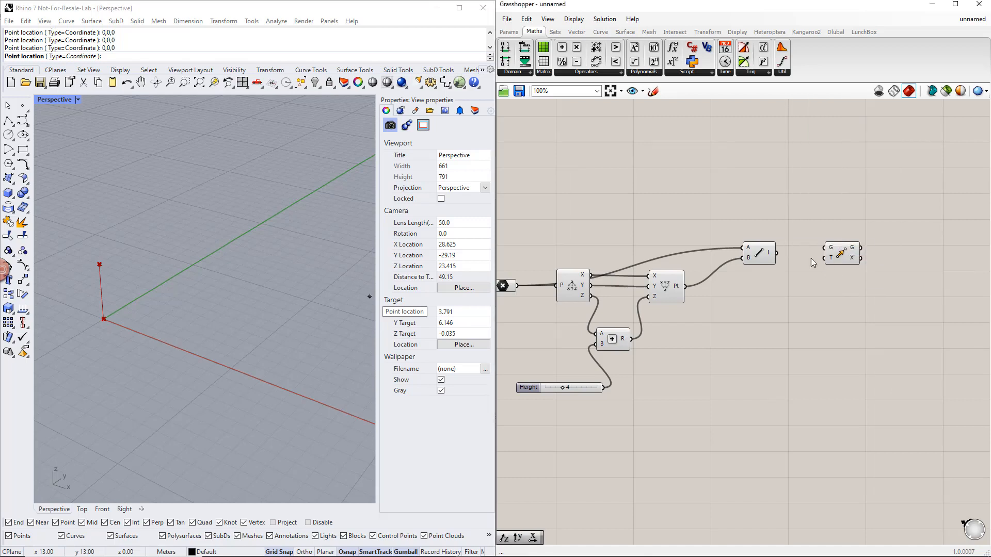
left_click_drag(777, 252, 824, 247)
- Add a Unit X vector, connect it to the Move component's T input, and arrange the two components
double_click(787, 291)
type("unit x")
key("Return")
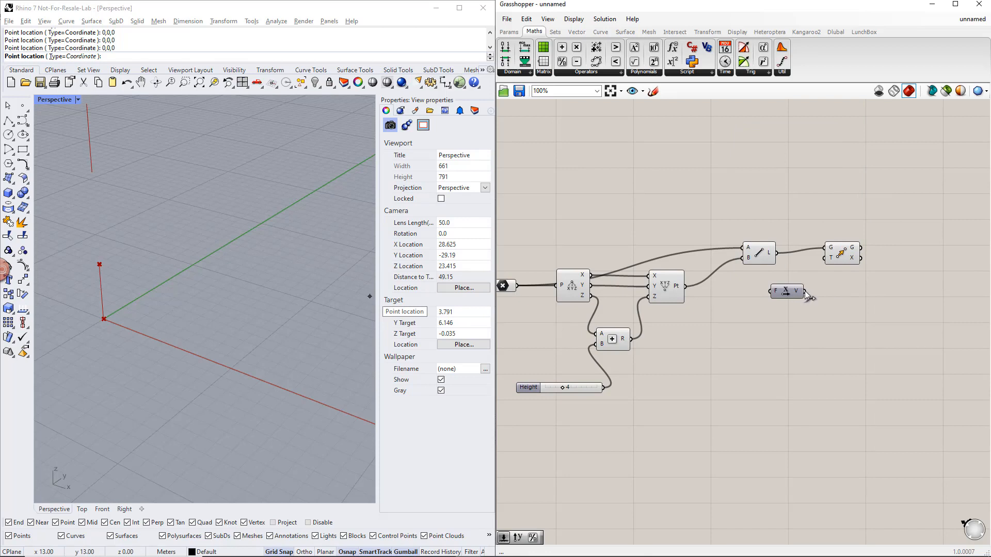
left_click_drag(804, 291, 872, 264)
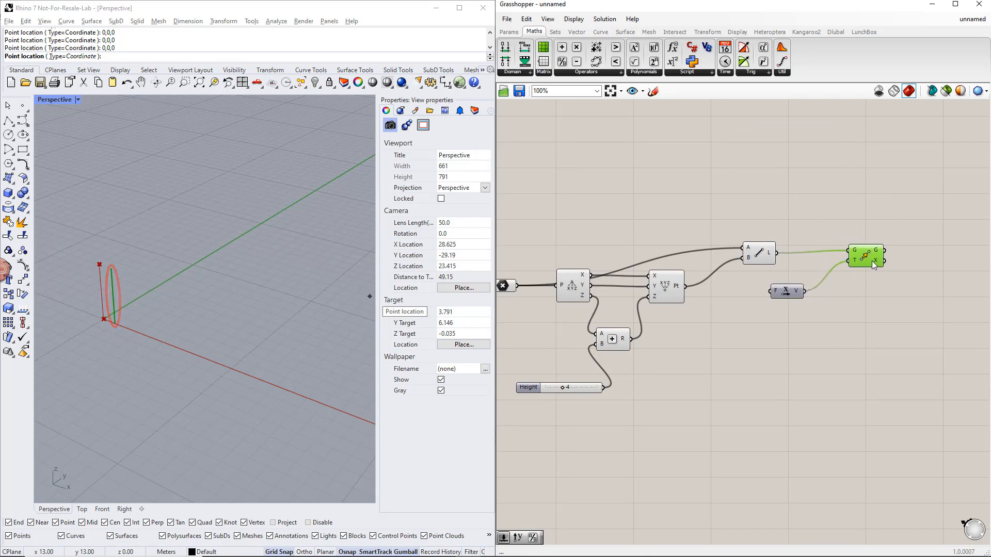
left_click_drag(796, 296, 832, 301)
left_click(753, 296)
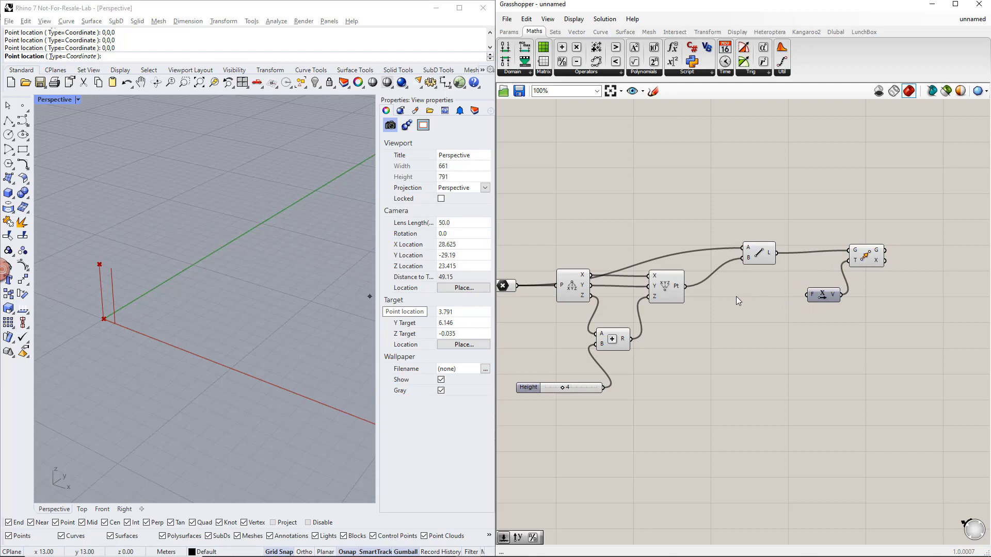
- Add a number slider from 1 to 15 named Width, connect it to Unit X's F input, and set it to 3
double_click(735, 296)
type("1.15")
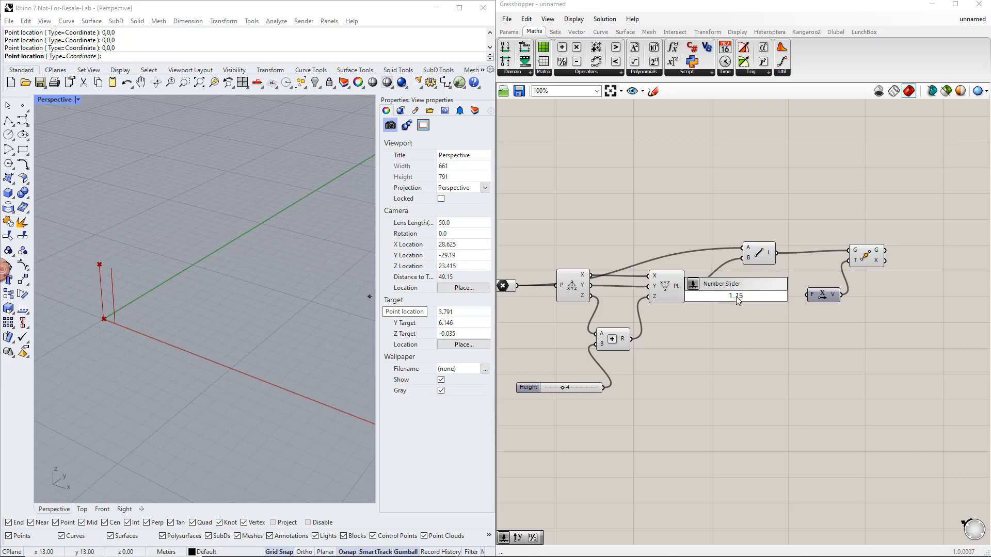
key("Return")
right_click(716, 298)
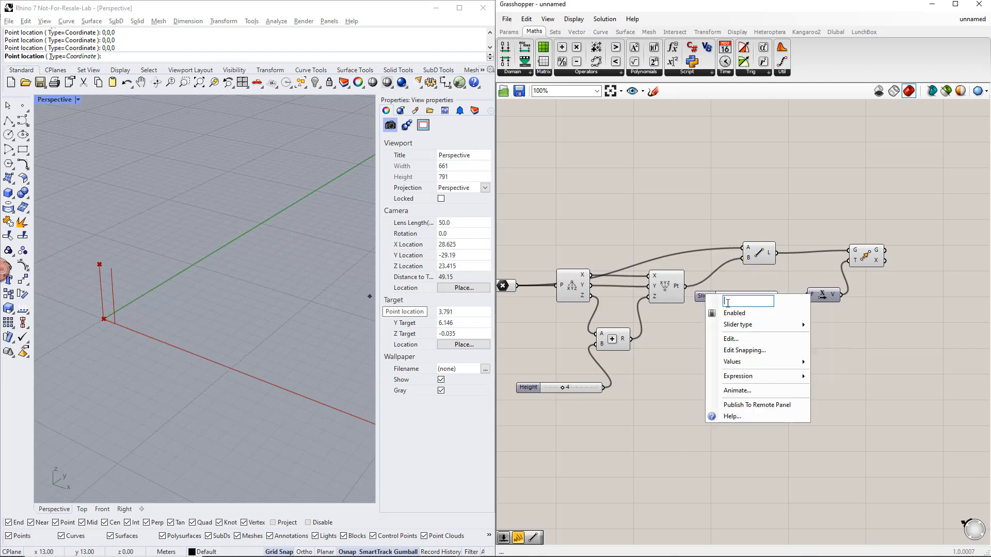
type("Width")
key("Return")
left_click(729, 295)
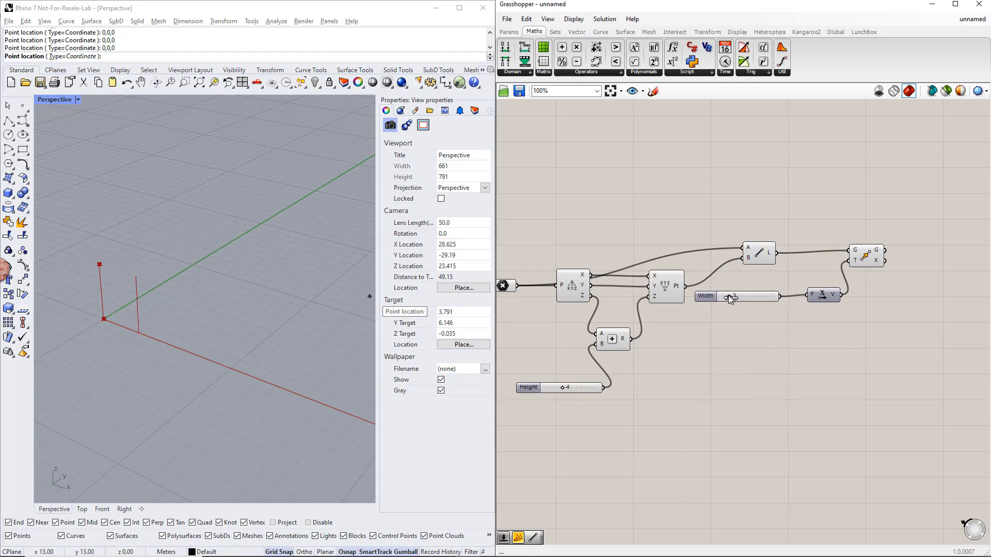
- Duplicate the Move component twice, stacking both copies below the original
scroll(848, 341, "down", 1)
right_click_drag(849, 342, 791, 323)
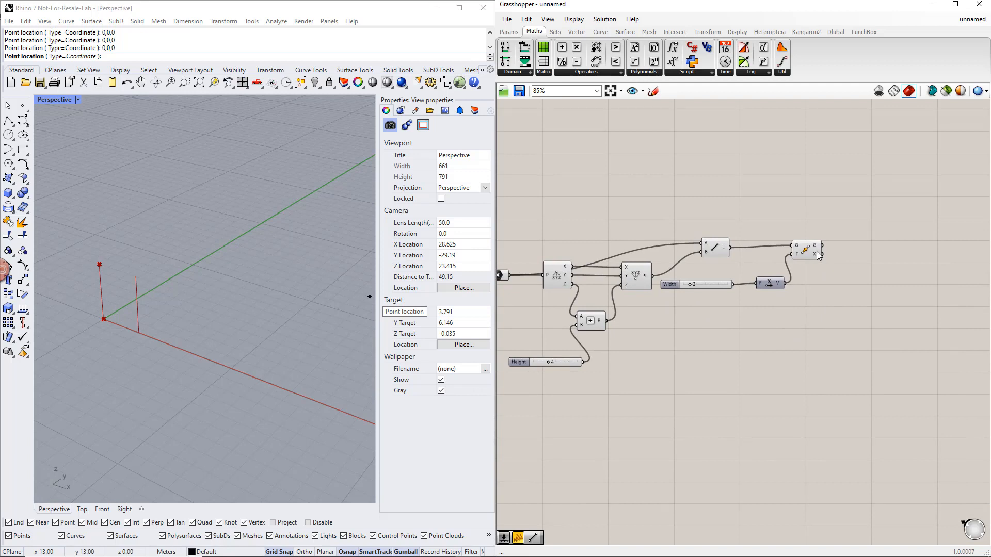
left_click(817, 256)
left_click_drag(817, 256, 819, 315, "alt")
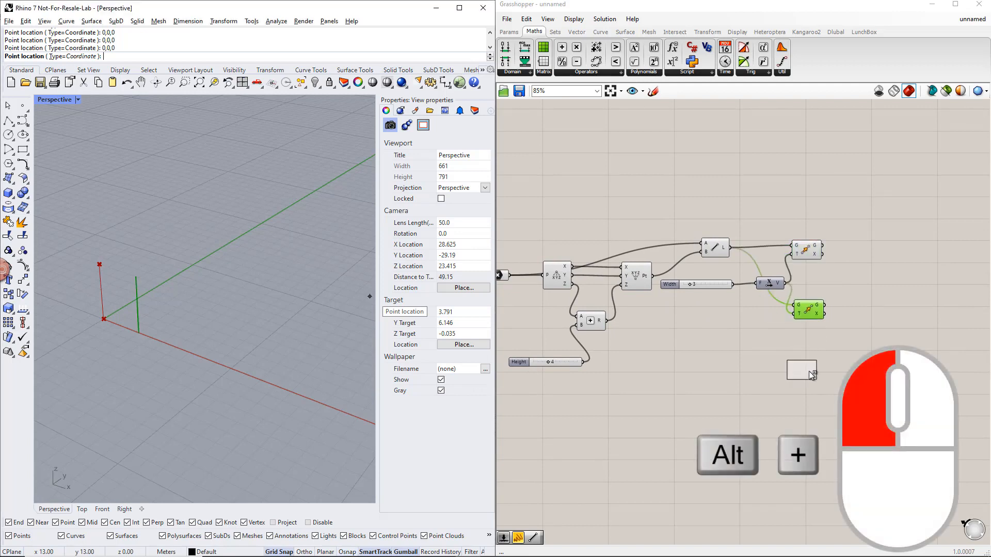
left_click_drag(812, 375, 812, 376, "alt")
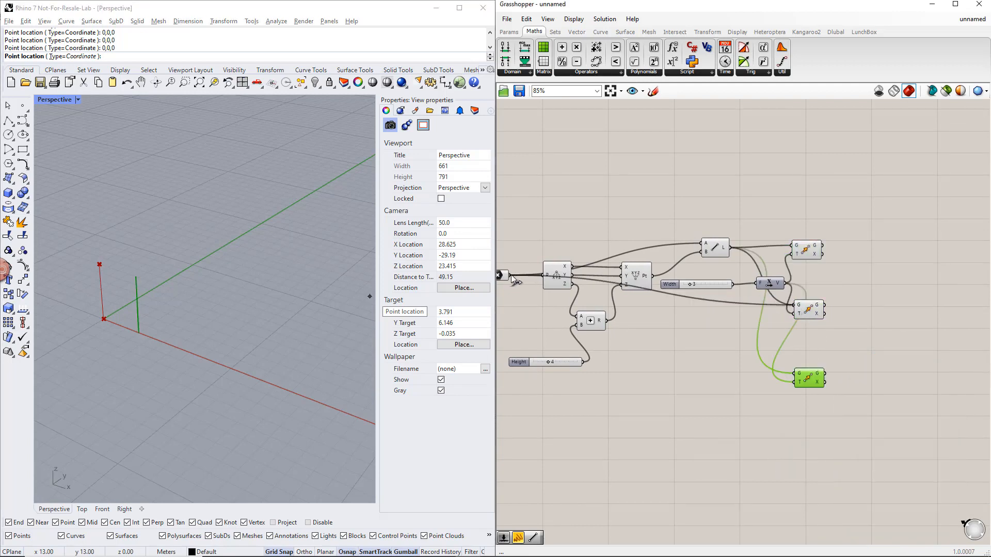
- Wire the origin Point parameter into the second Move's G input and the constructed point into the third Move's G input
left_click_drag(511, 276, 511, 276)
left_click_drag(794, 374, 652, 276)
left_click(813, 261)
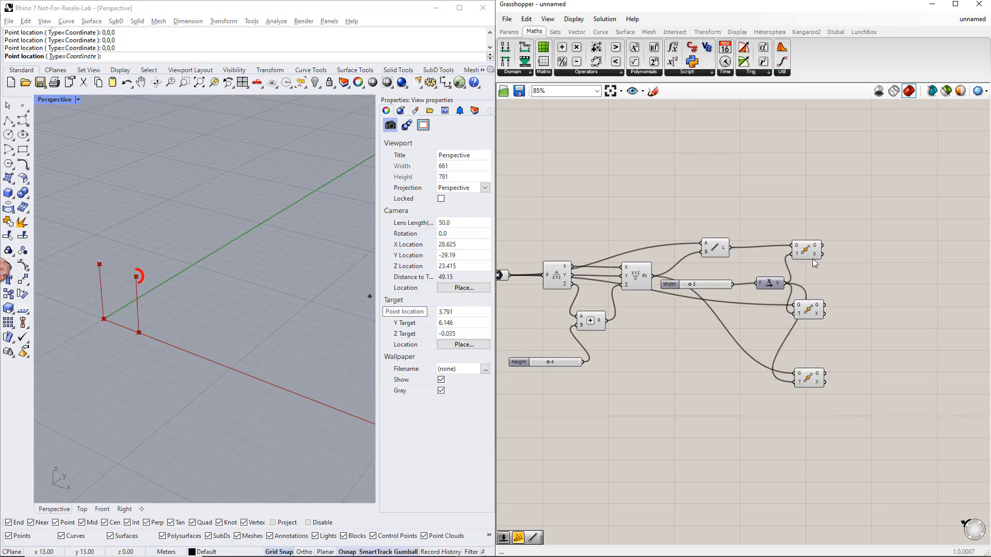
left_click_drag(814, 261, 824, 258)
left_click_drag(884, 415, 814, 223)
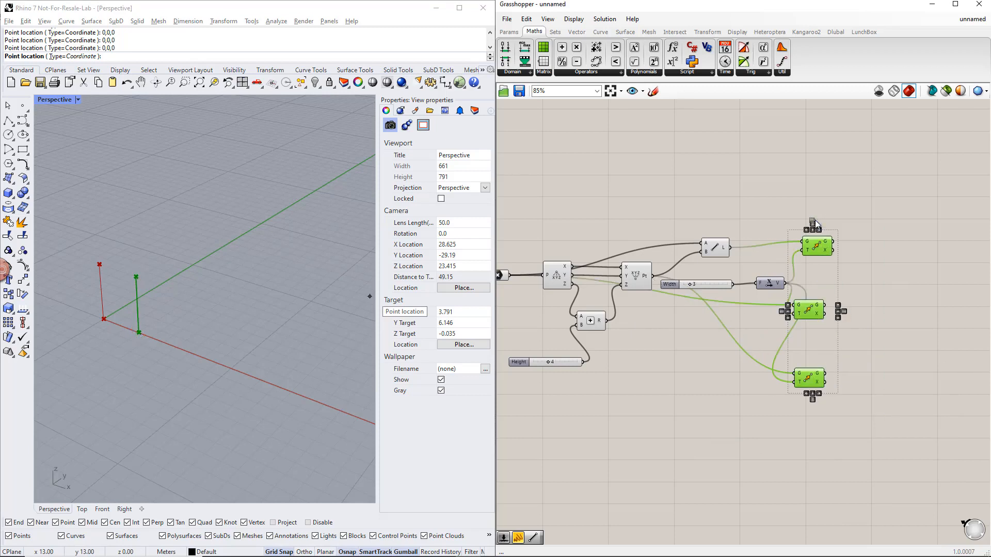
left_click(912, 284)
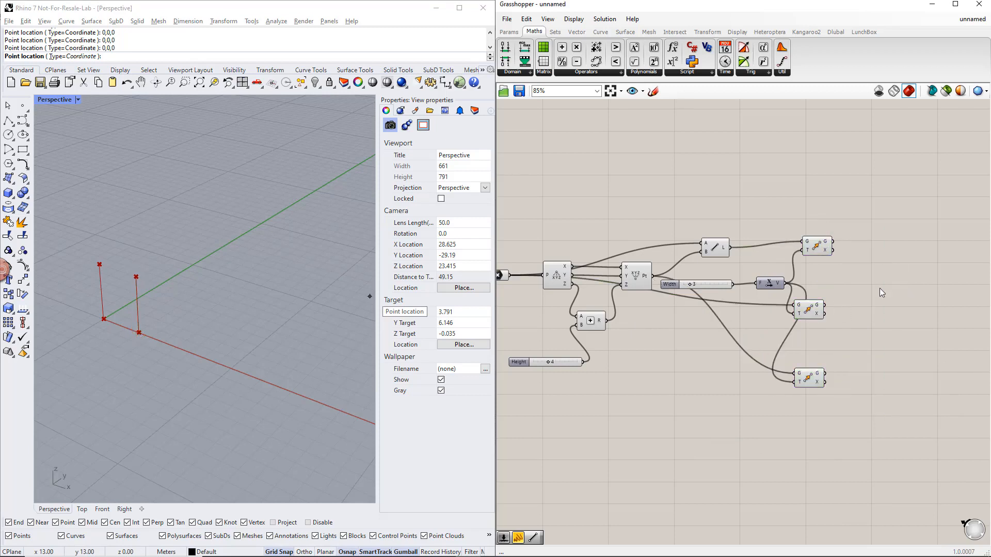
- Add another Move component above the others and connect the Construct Point output to its G input
left_click(636, 279)
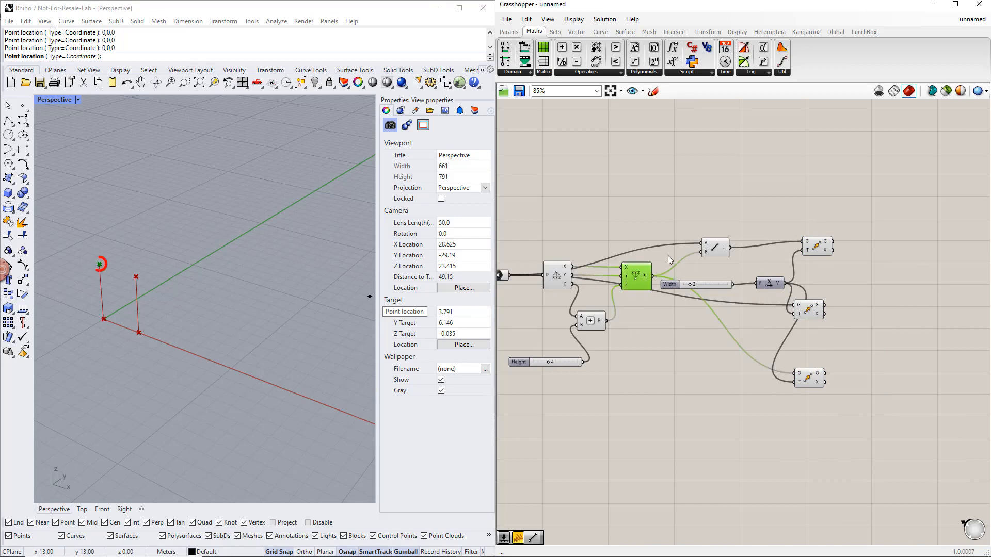
double_click(816, 202)
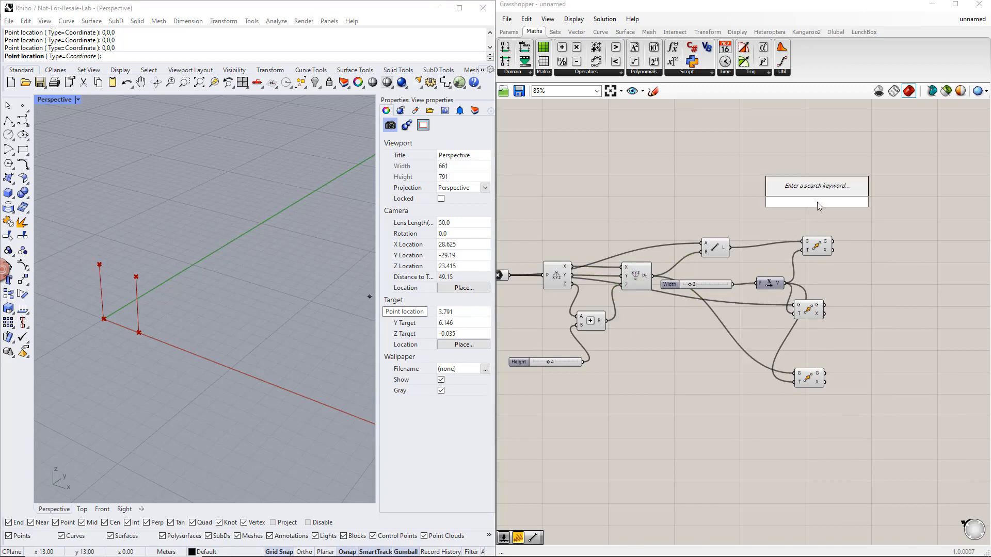
type("move")
key("Return")
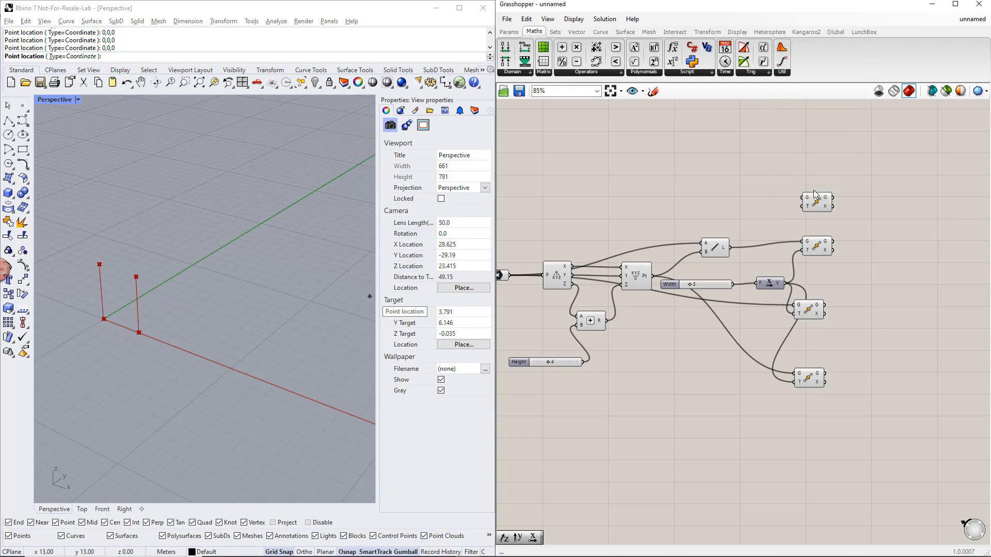
left_click_drag(653, 276, 843, 205)
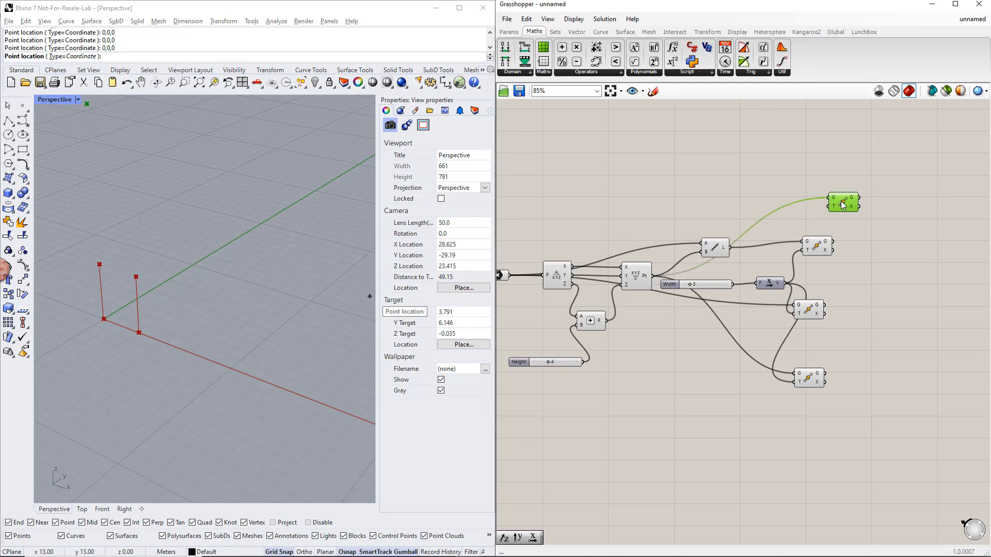
- Add a second Unit X vector beside the uppermost Move component and connect it to that component's T input
double_click(770, 204)
type("x")
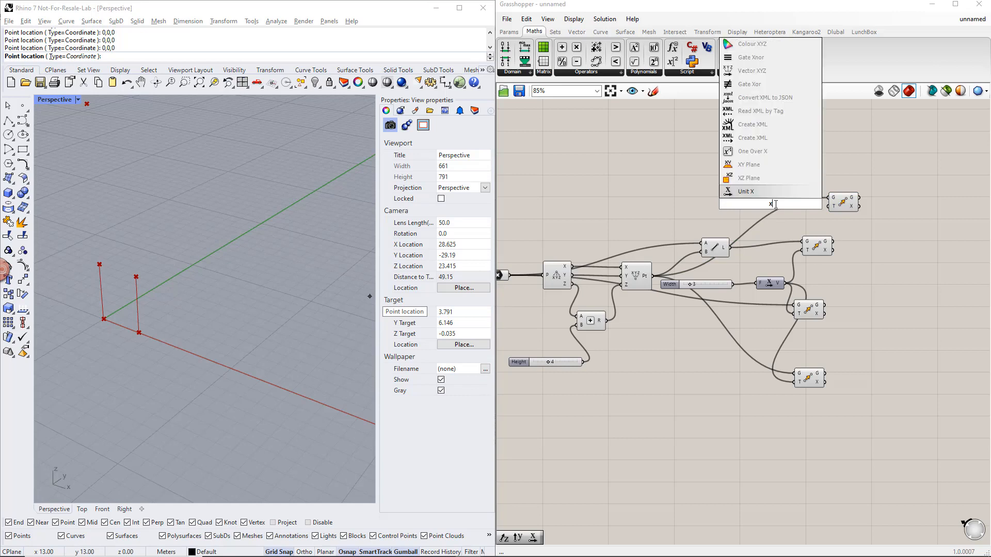
key("Return")
mouse_move(786, 204)
left_mouse_down()
mouse_move(828, 207)
mouse_move(777, 207)
mouse_move(800, 214)
left_mouse_up()
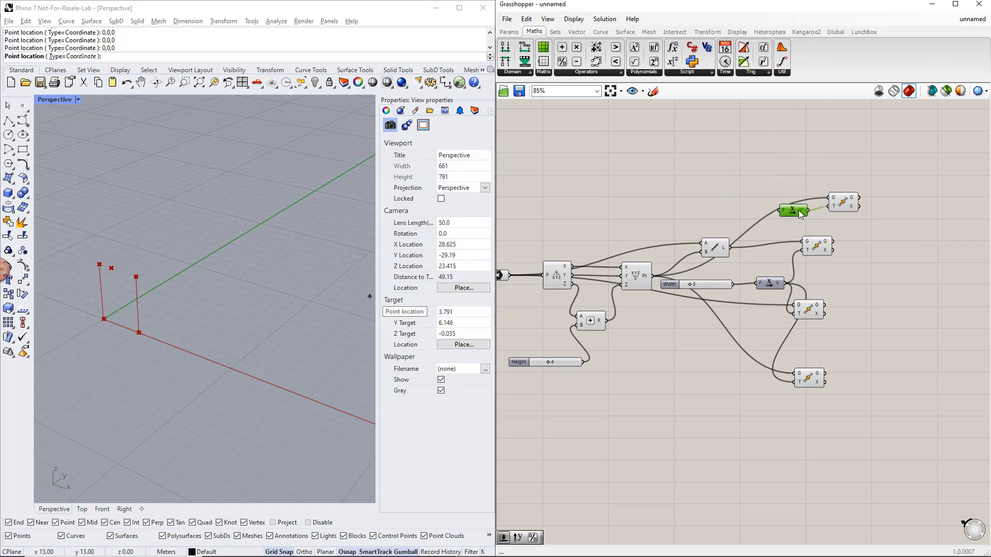
left_click(830, 223)
- Add a Division component with the Width slider as its A input and its result feeding the new Unit X
left_click(610, 73)
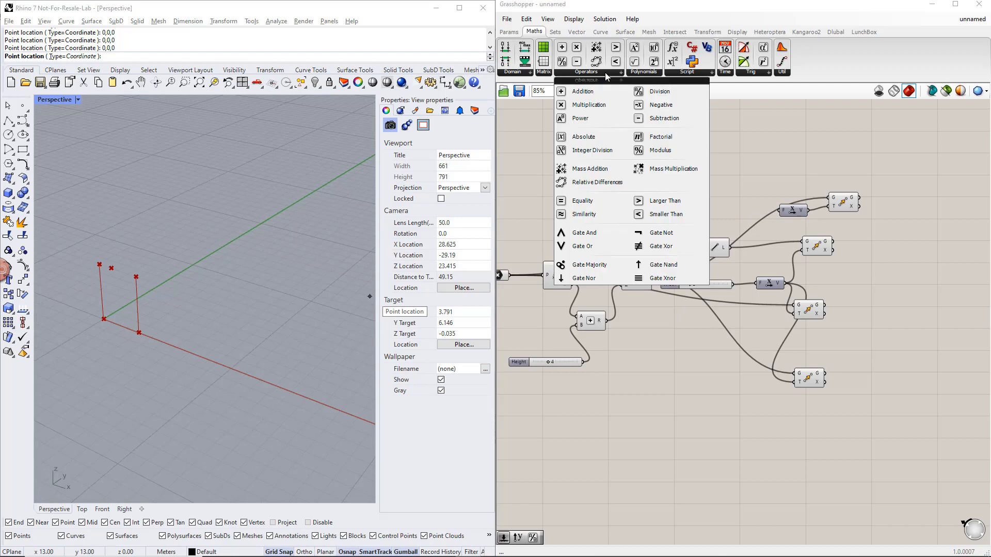
left_click_drag(654, 93, 720, 177)
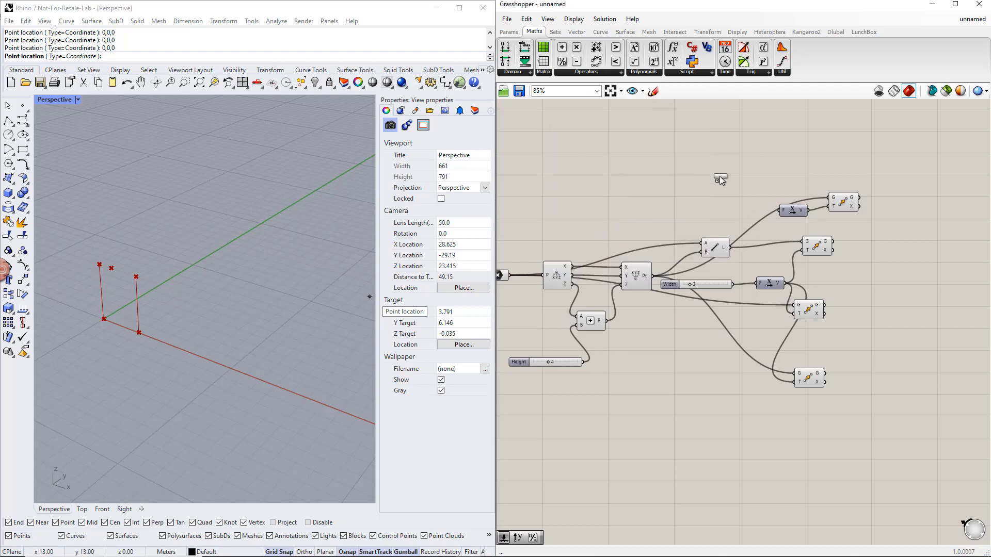
left_click_drag(735, 212, 780, 210)
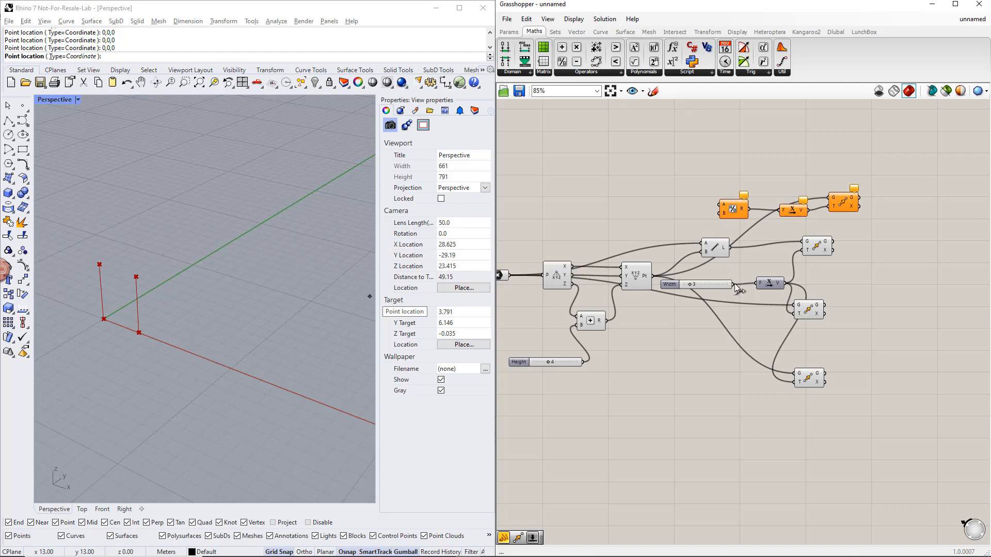
left_click_drag(735, 283, 718, 205)
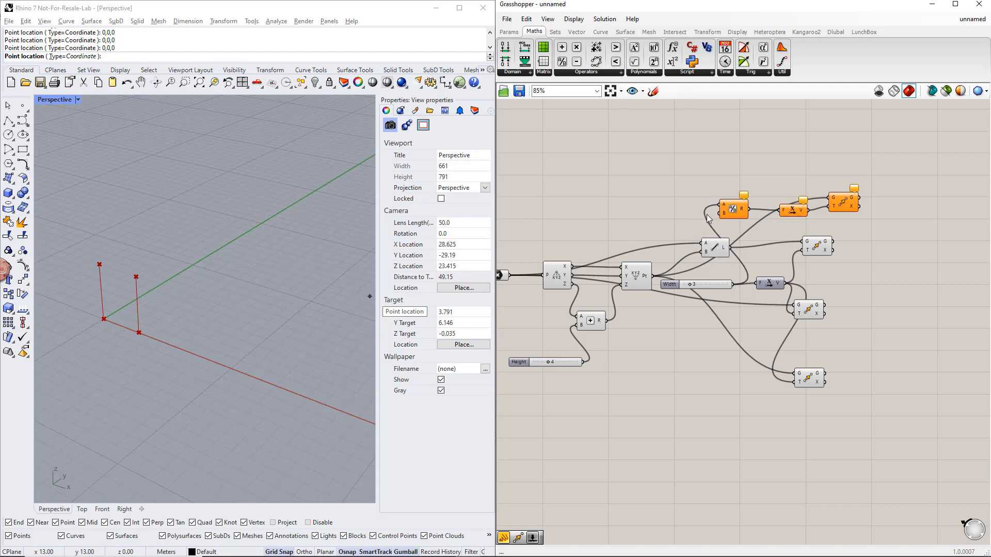
- Add a panel containing 2 and connect it to the Division component's B input
left_click(509, 32)
left_click_drag(673, 62, 679, 215)
double_click(679, 215)
type("2")
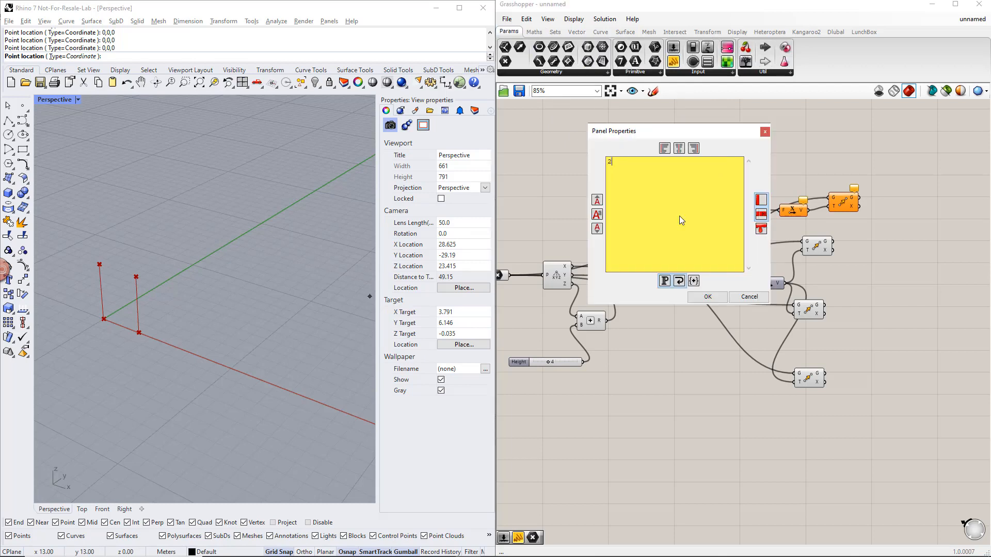
left_click(707, 296)
left_click_drag(714, 240, 721, 213)
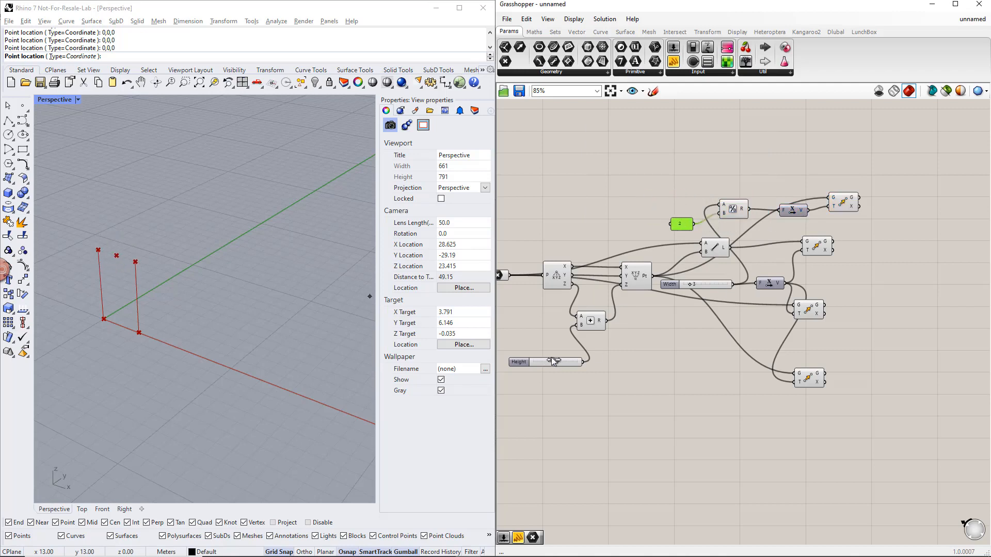
- Set the Width slider to 10
left_click(689, 283)
left_click_drag(689, 282, 712, 284)
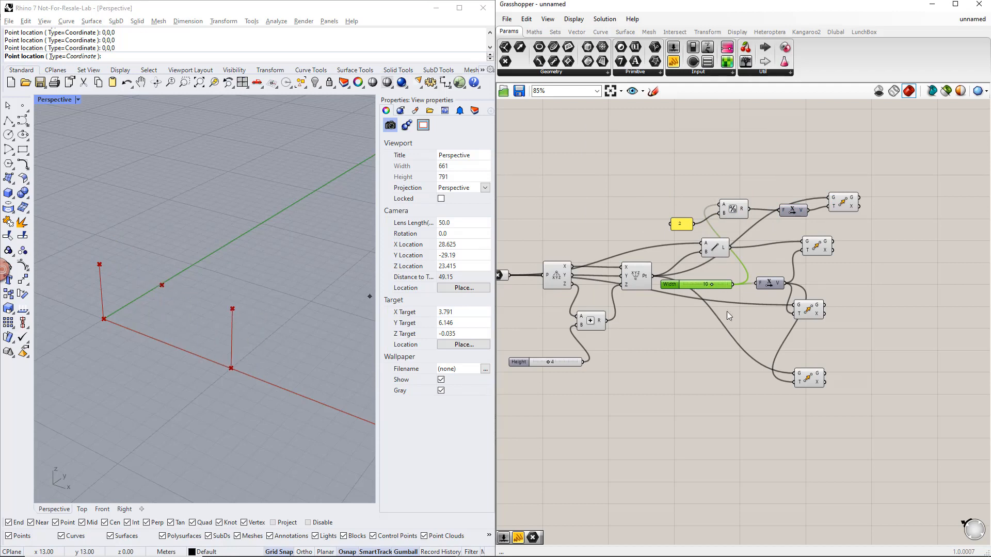
left_click(874, 289)
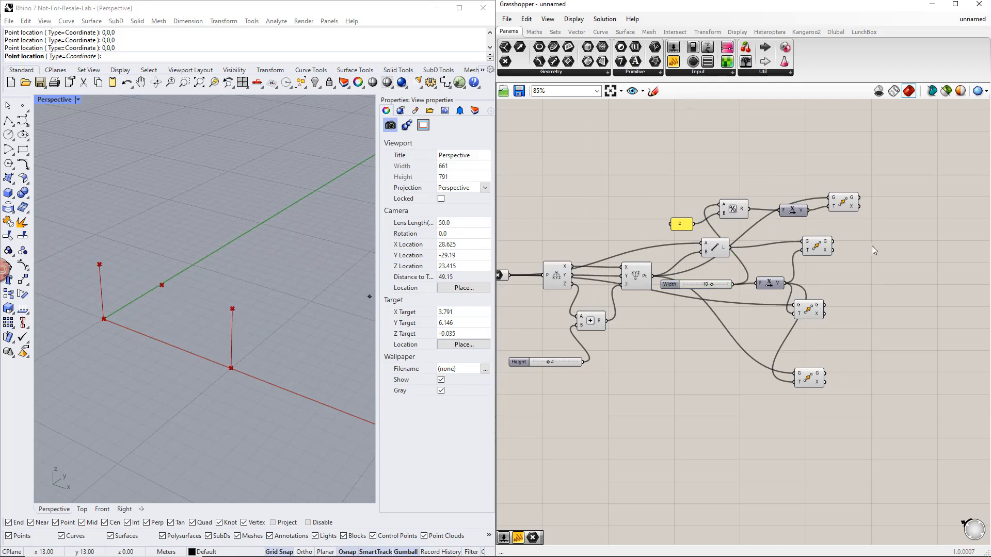
- Add a Move component after the half-width Move and connect that Move's geometry output to its G input
left_click(850, 208)
right_click_drag(896, 242, 856, 262)
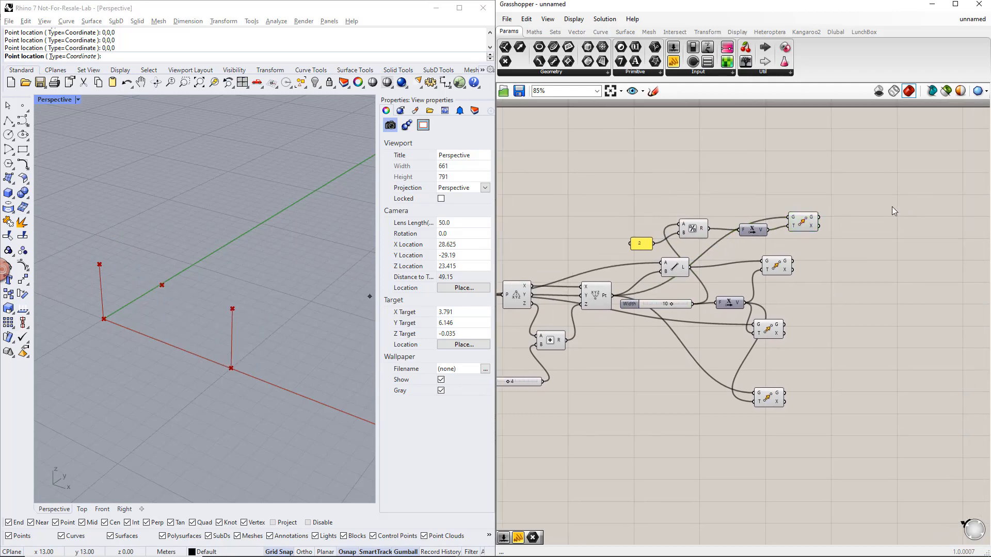
double_click(877, 206)
type("move")
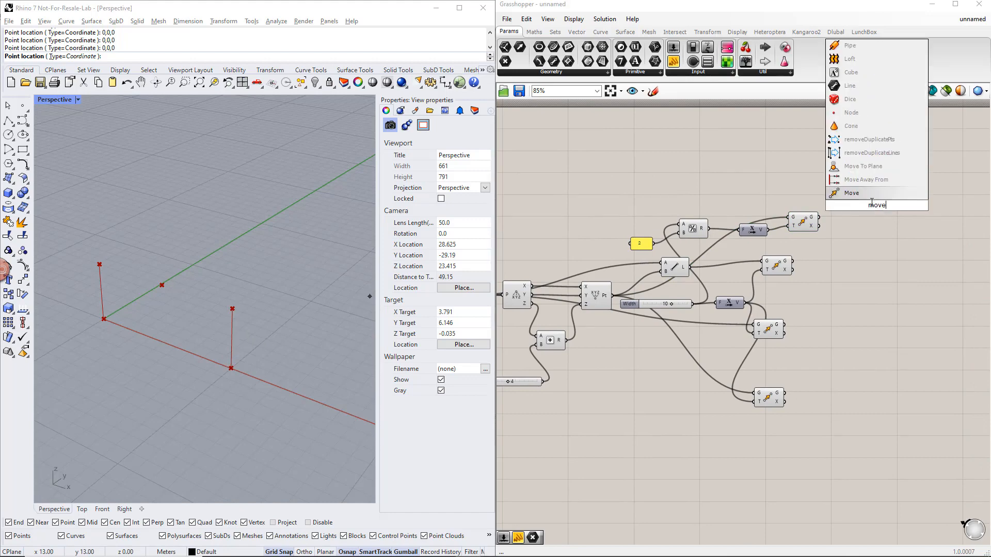
left_click(867, 196)
left_click_drag(822, 218, 858, 202)
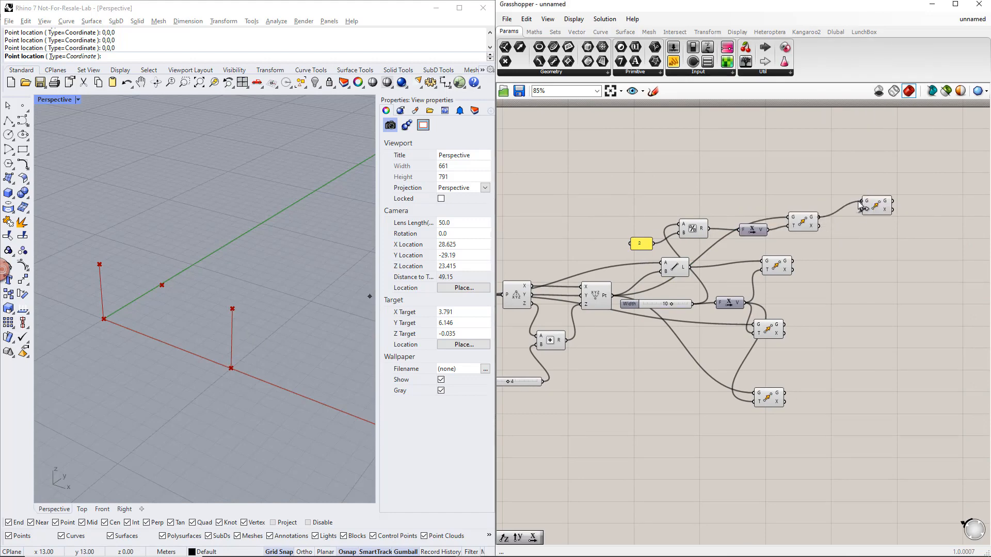
- Add a Unit Z vector and connect it to the newest Move component's T input
double_click(802, 194)
type("z")
left_click(801, 185)
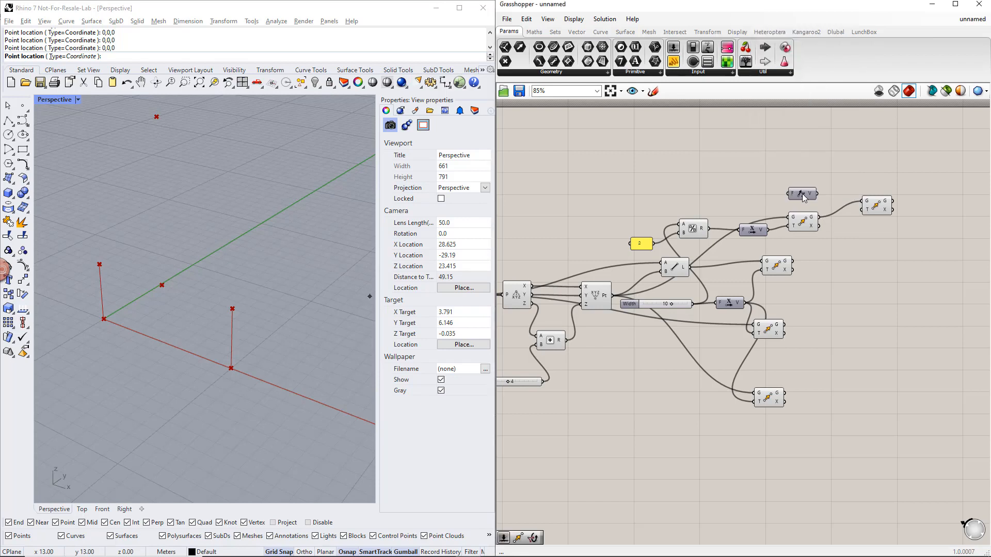
left_click_drag(816, 194, 862, 210)
- Add a number slider starting at 0 and name it Apex height
double_click(708, 190)
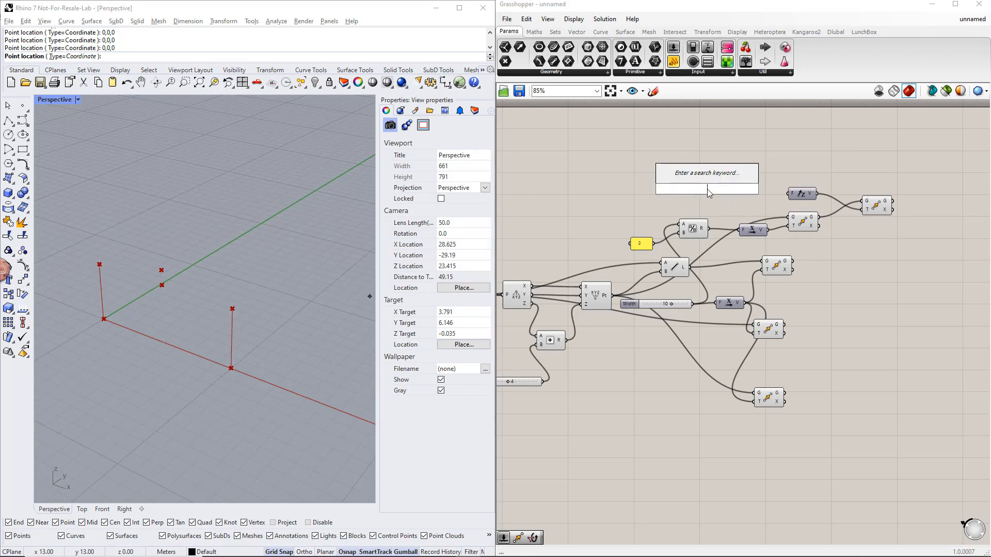
type("0.5")
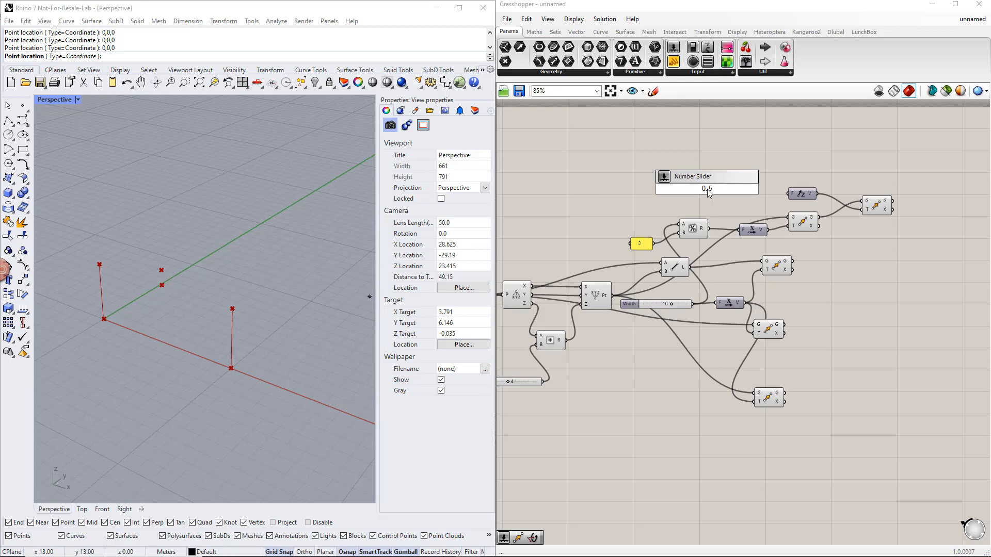
key("Return")
right_click(683, 188)
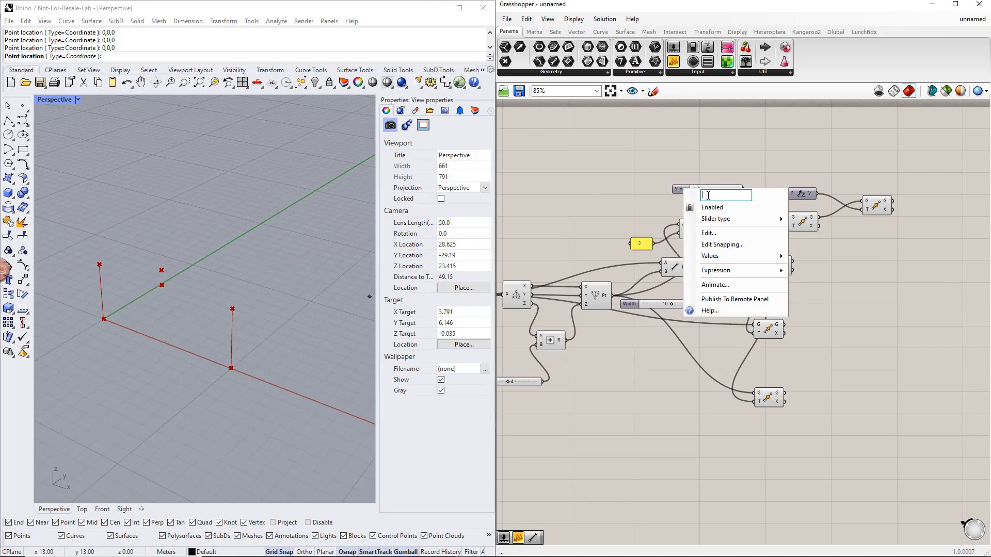
type("Apex height")
key("Return")
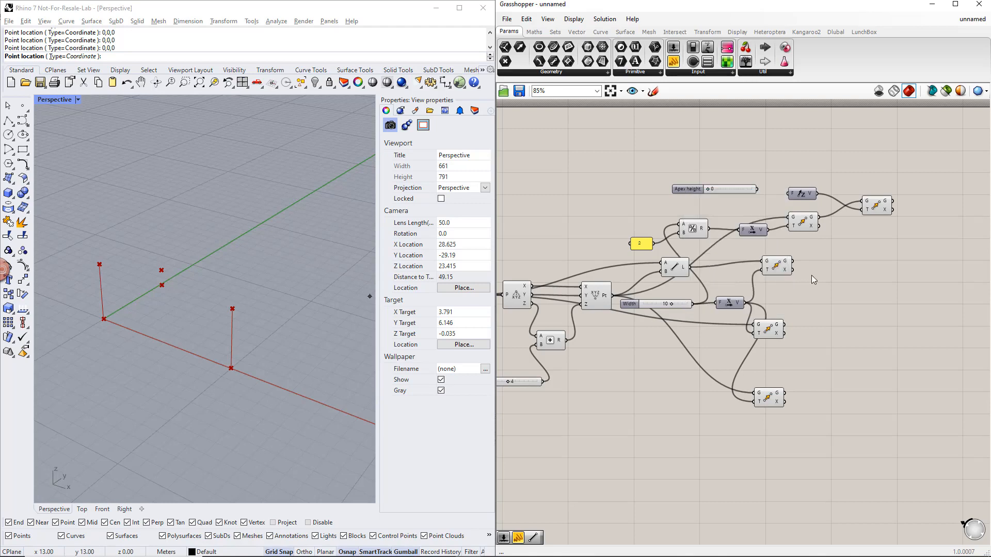
- Make Apex height a floating-point slider, set it to 2.000, and connect it to Unit Z's F input
right_click(694, 190)
mouse_move(732, 221)
left_click(837, 222)
- Add a Point parameter fed by the Construct Point output and place the Move component for the shifted upper point beneath it
left_click(602, 298)
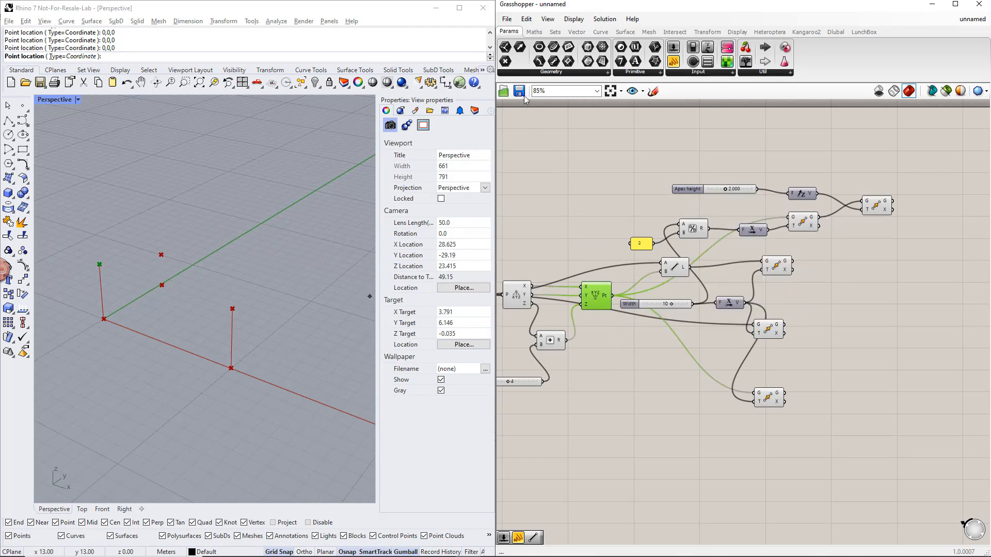
left_click_drag(507, 62, 856, 286)
left_click_drag(645, 300, 842, 290)
left_click_drag(773, 406, 881, 363)
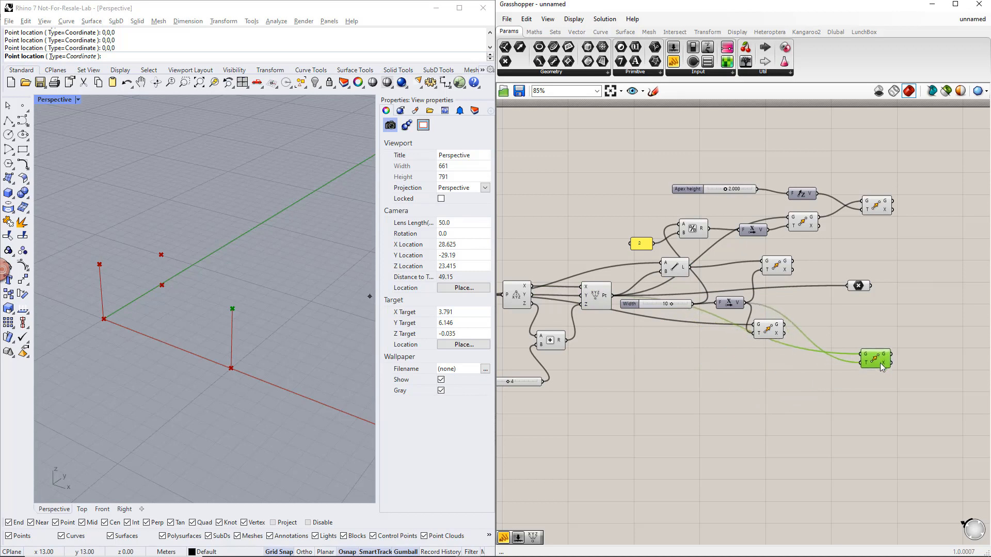
left_click_drag(901, 430, 865, 187)
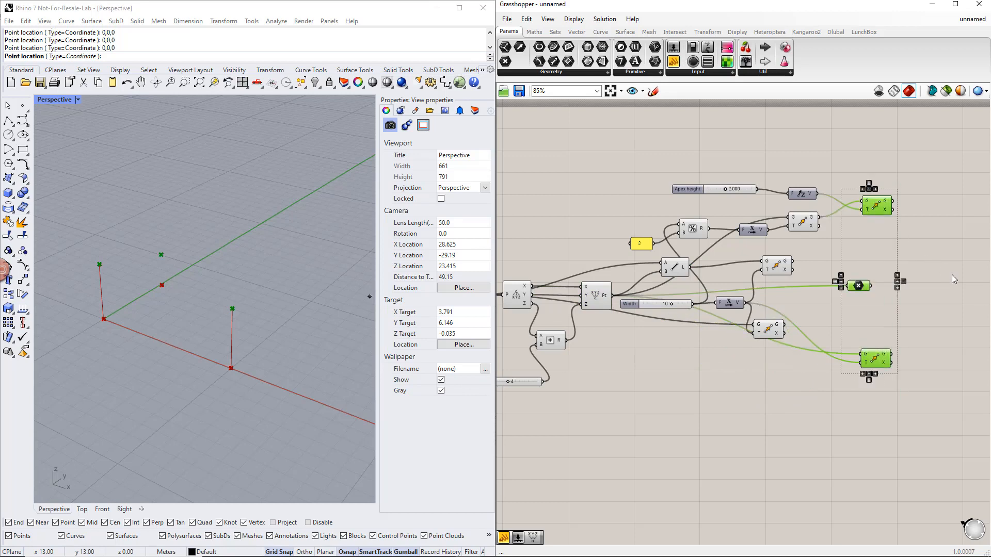
- Add a Line component from the Point parameter to the apex Move's G output, and duplicate it below
right_click_drag(951, 274, 828, 293)
left_click(826, 289)
double_click(824, 286)
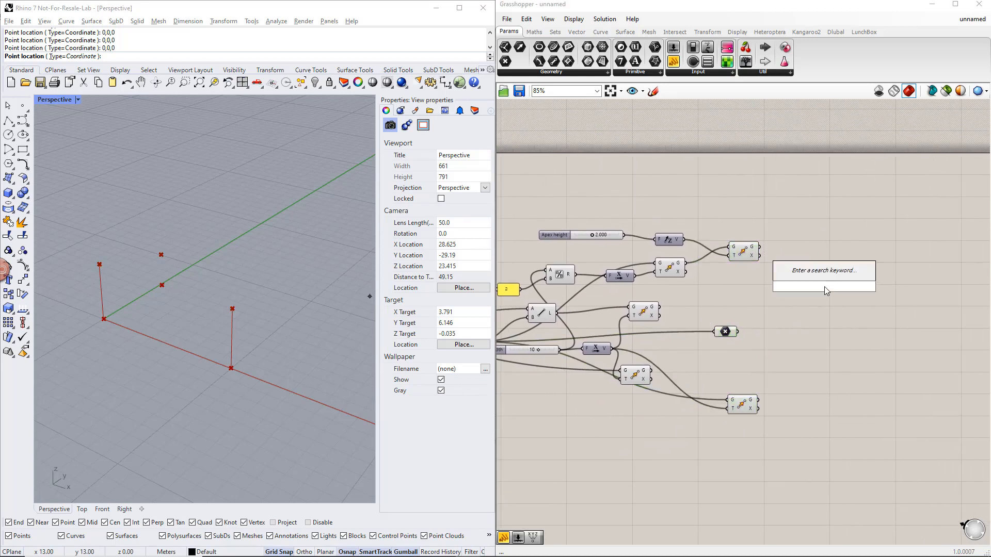
type("line")
left_click(814, 257)
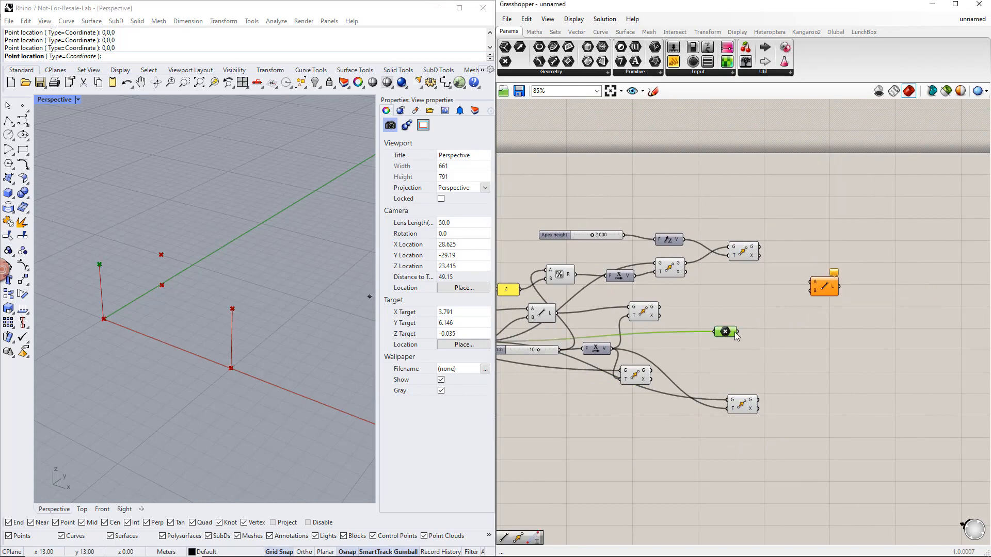
left_click_drag(738, 331, 810, 282)
left_click(753, 254)
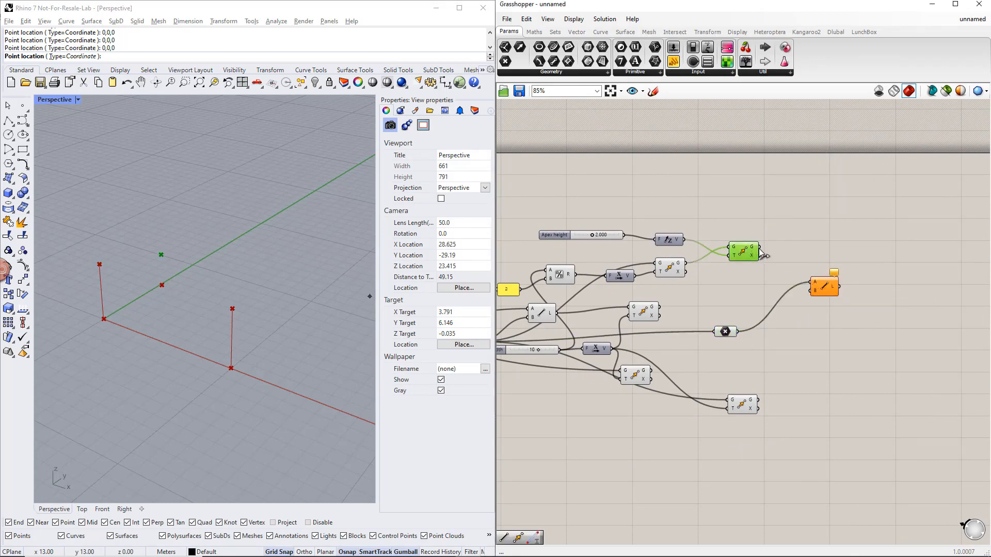
left_click_drag(759, 247, 822, 376)
left_click(825, 289)
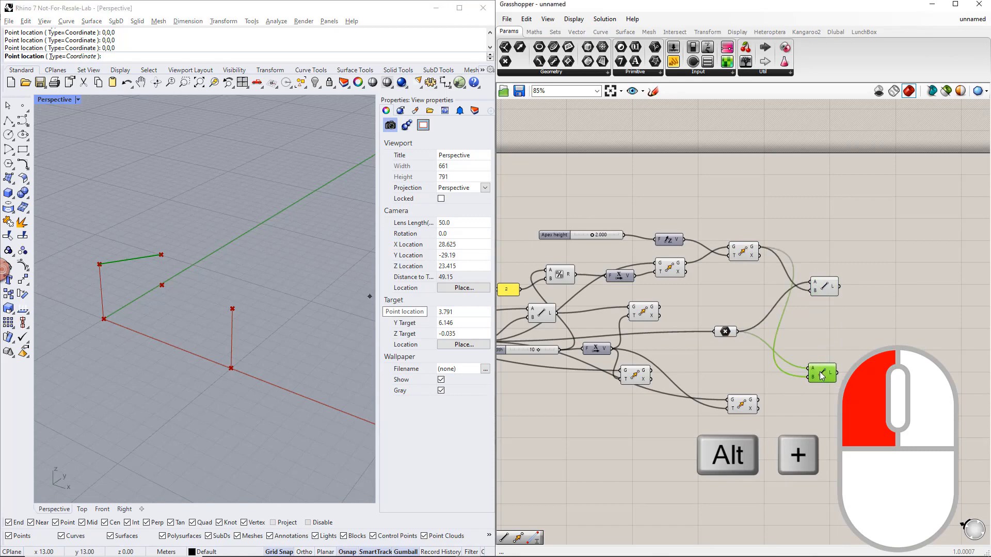
- Connect the shifted upper point's Move G output to the duplicate Line's A input and stack the two Line components together
left_click(725, 332)
left_click(742, 406)
left_click_drag(758, 400, 827, 316)
left_click_drag(855, 330, 871, 230)
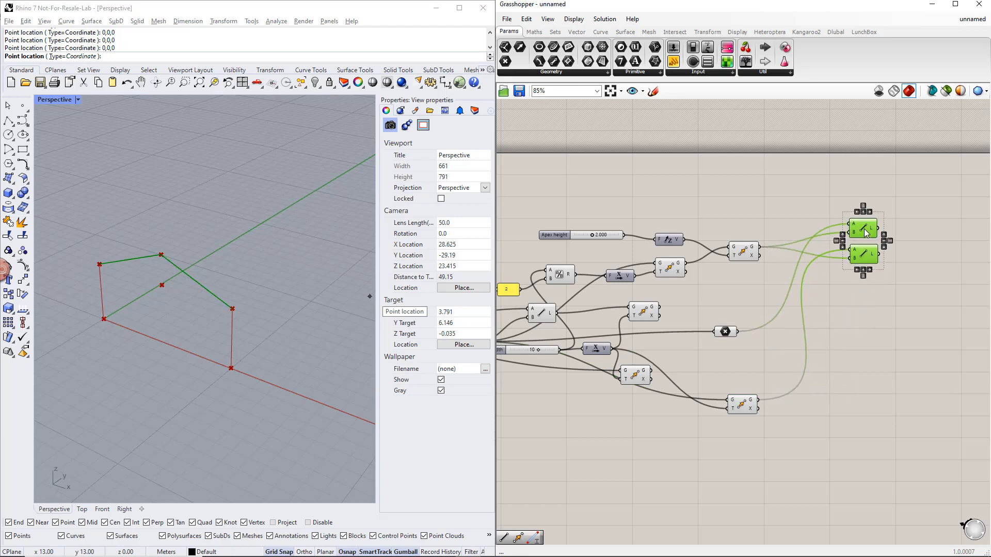
- Group the two sloped Line components, name the group Beams, and colour it light green
key("ctrl+g")
right_click(869, 215)
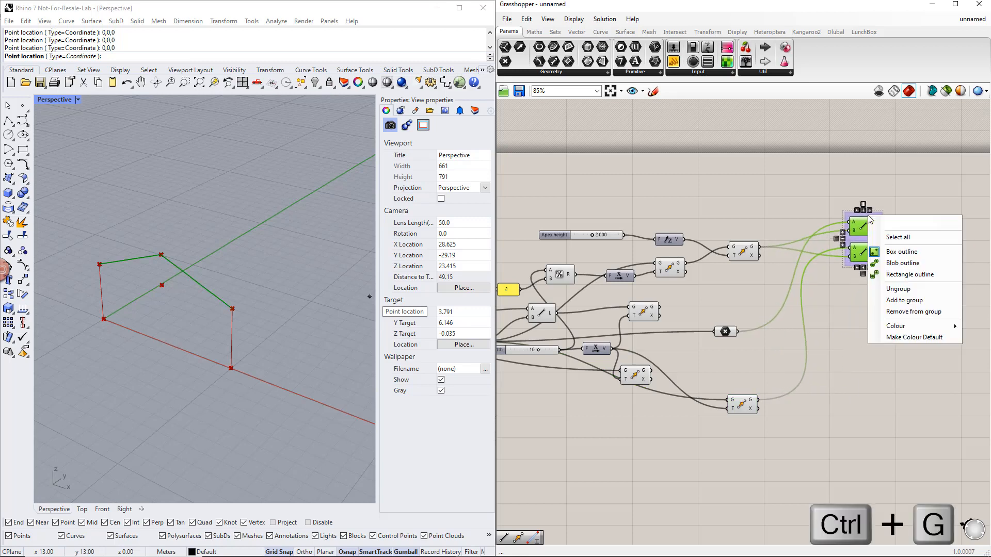
type("Beams")
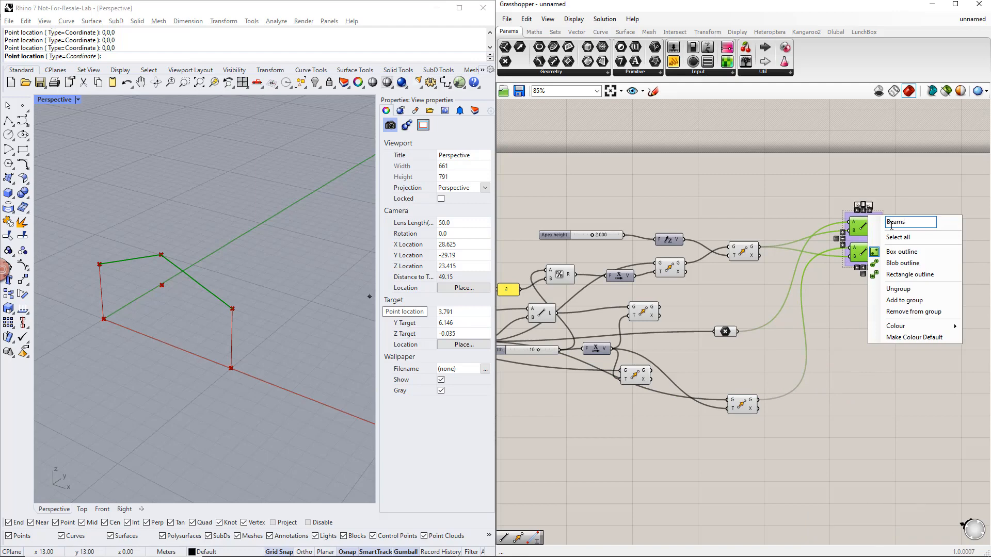
mouse_move(943, 327)
left_click_drag(822, 430, 787, 429)
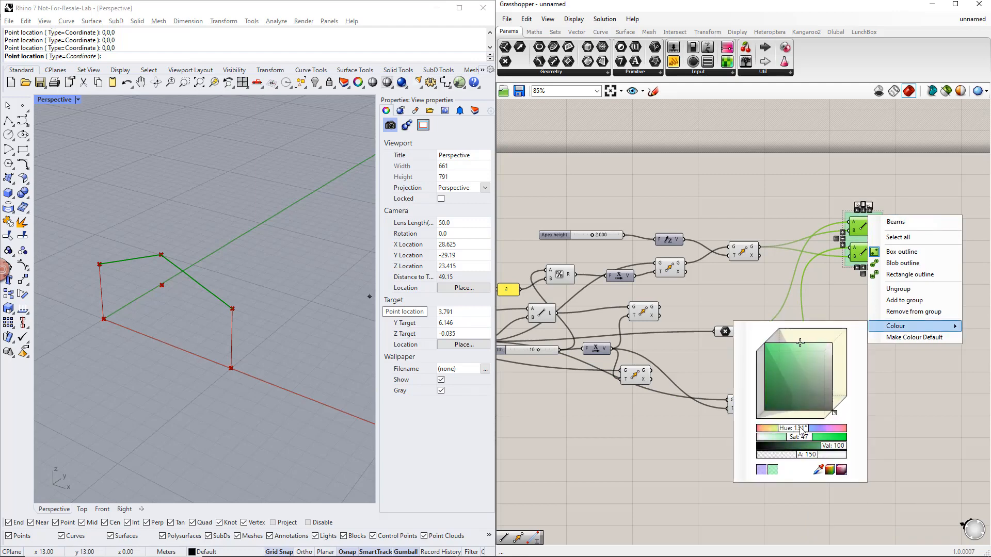
left_click(924, 433)
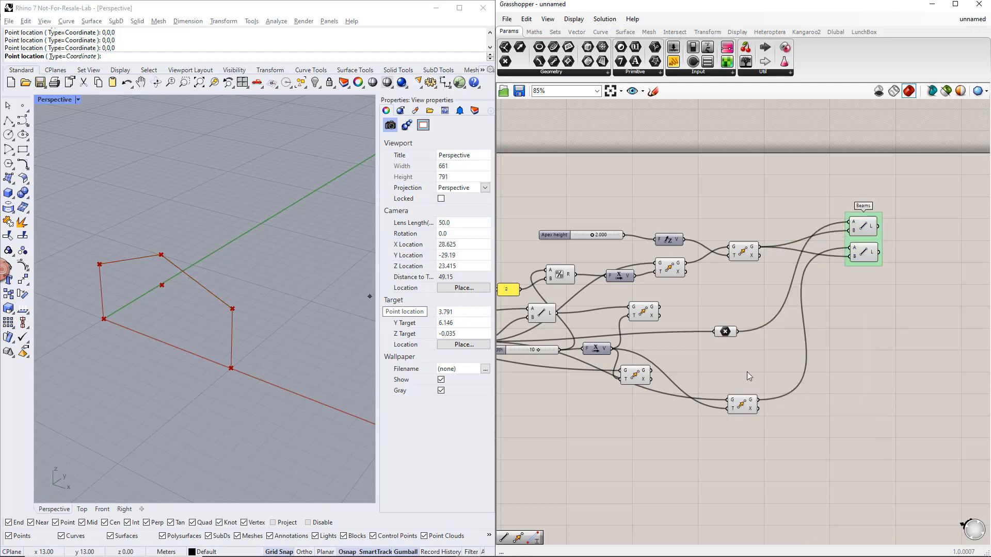
- Add two Line parameters below the Beams group, fed by the first vertical Line and by its Move copy's G output
scroll(747, 371, "down", 1)
right_click_drag(717, 381, 776, 343)
left_click(635, 283)
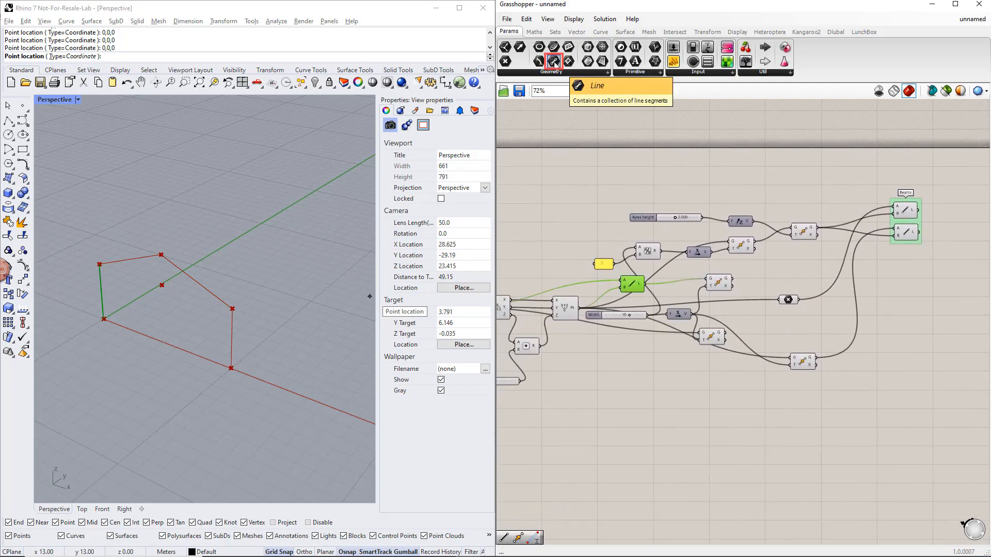
left_click_drag(553, 62, 899, 312)
left_click_drag(644, 284, 903, 339)
left_click(715, 335)
left_click(720, 284)
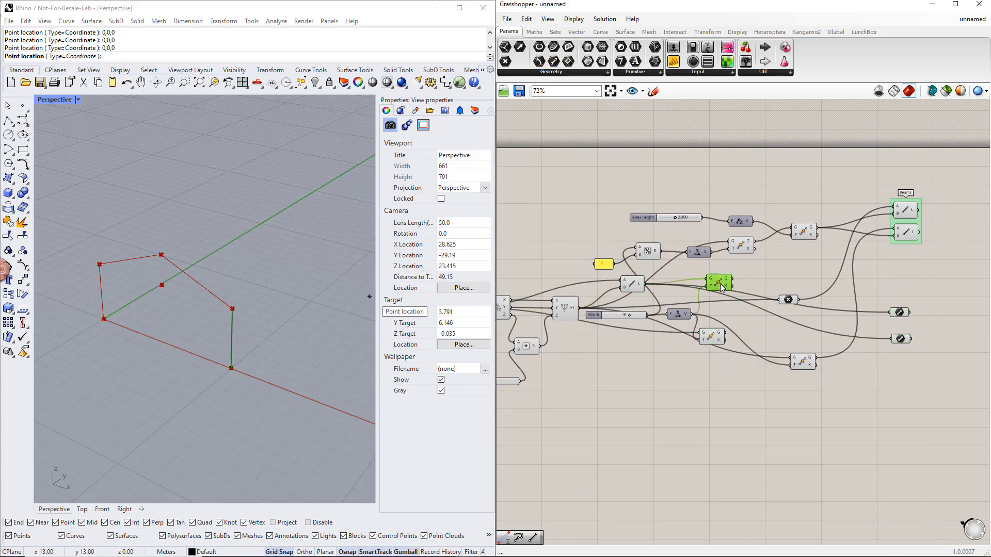
- Group the two Line parameters and name the group Columns
left_click_drag(880, 302, 910, 348)
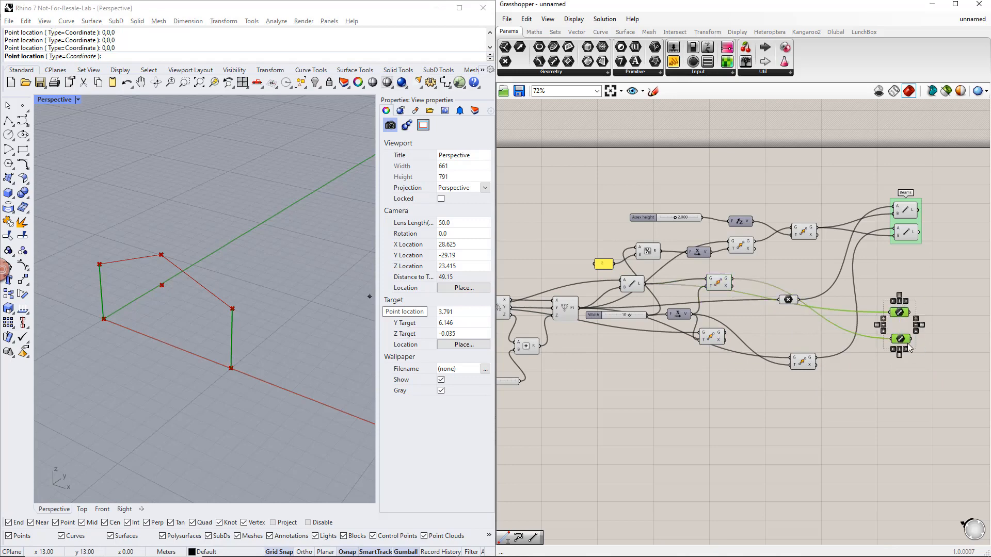
key("ctrl+g")
right_click(898, 324)
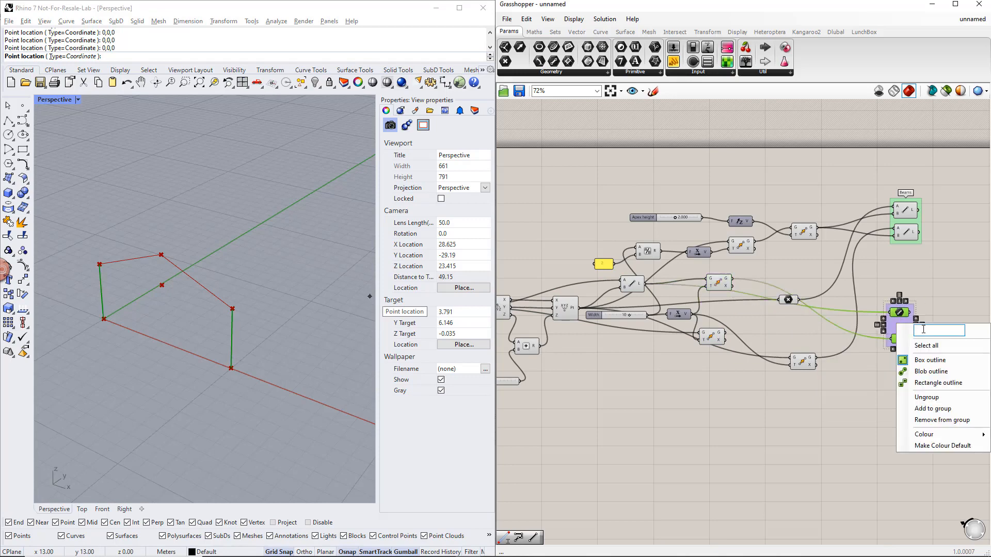
type("Columns")
left_click(891, 386)
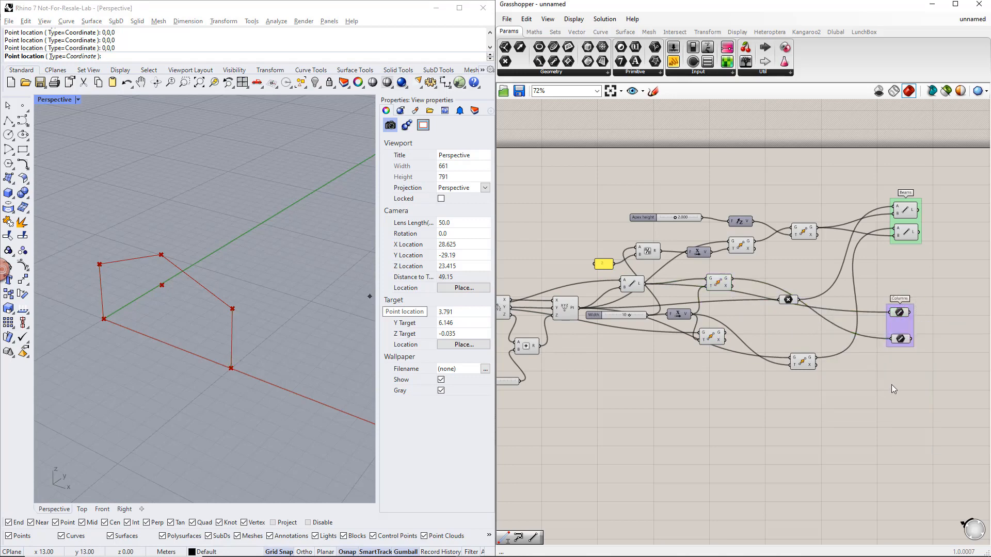
- Turn off the preview of the Move component that shifts the base point to mid-span
right_click_drag(890, 385, 805, 399)
left_click_drag(816, 340, 820, 351)
left_click(842, 352)
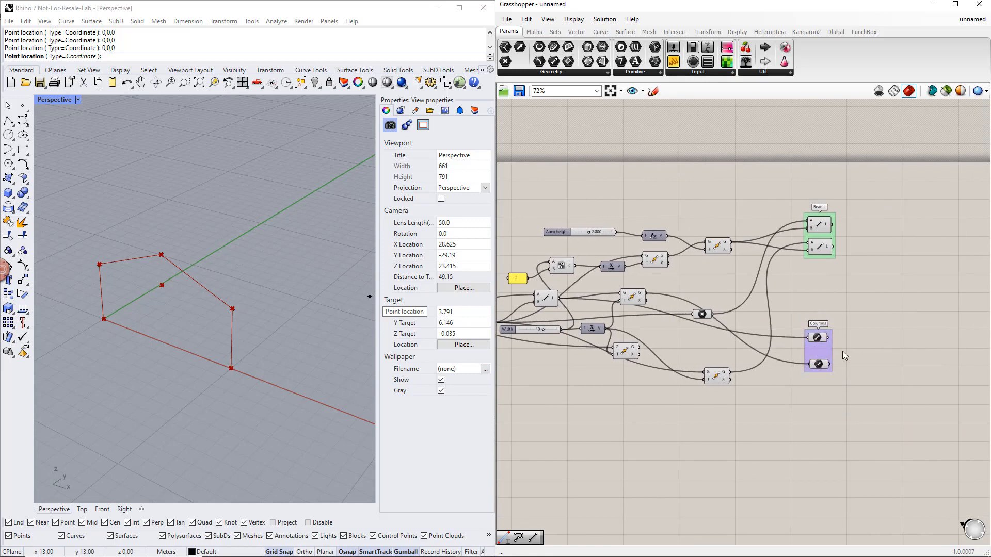
left_click(655, 261)
middle_click(655, 261)
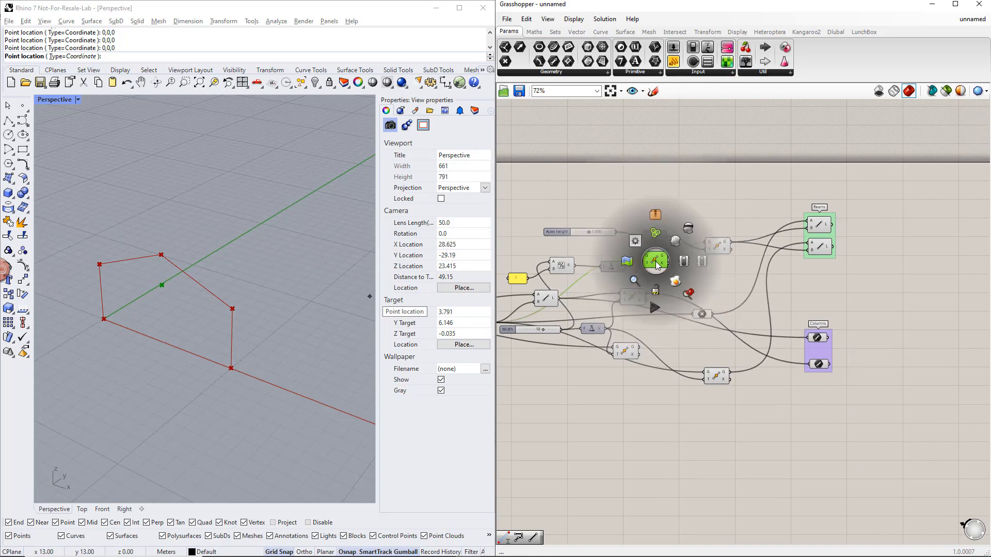
left_click(688, 229)
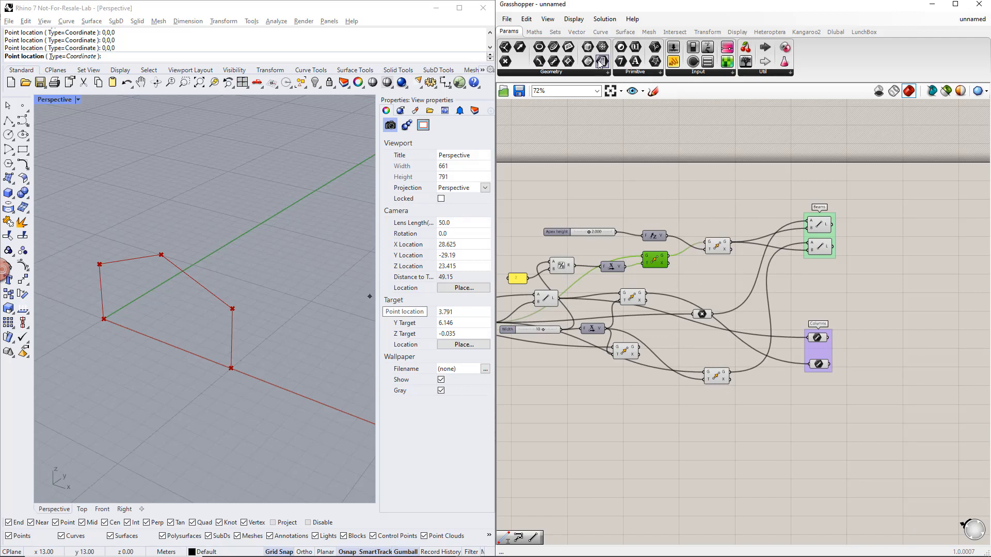
- Try showing components with full names and without icons, and restore the abbreviated icon display
left_click(573, 19)
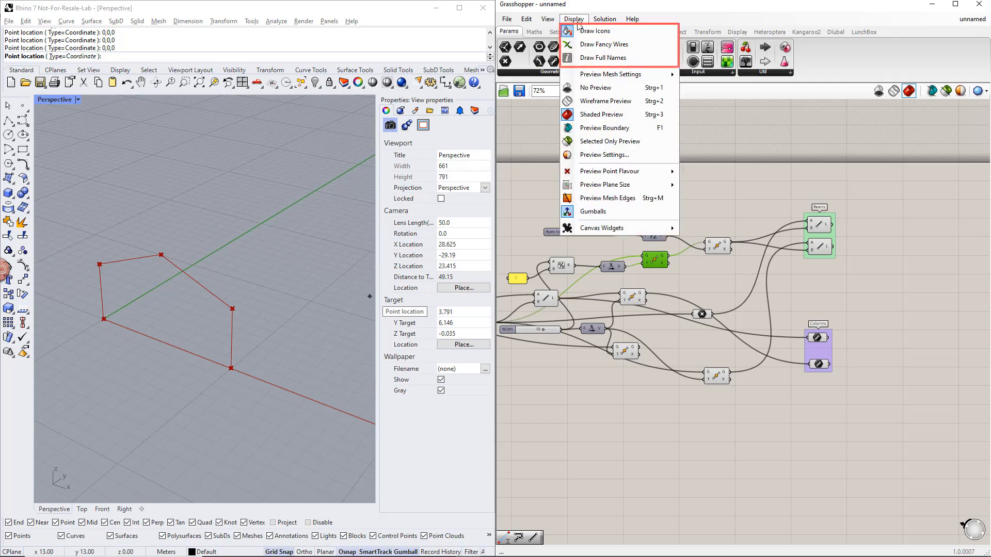
left_click(593, 57)
left_click(567, 21)
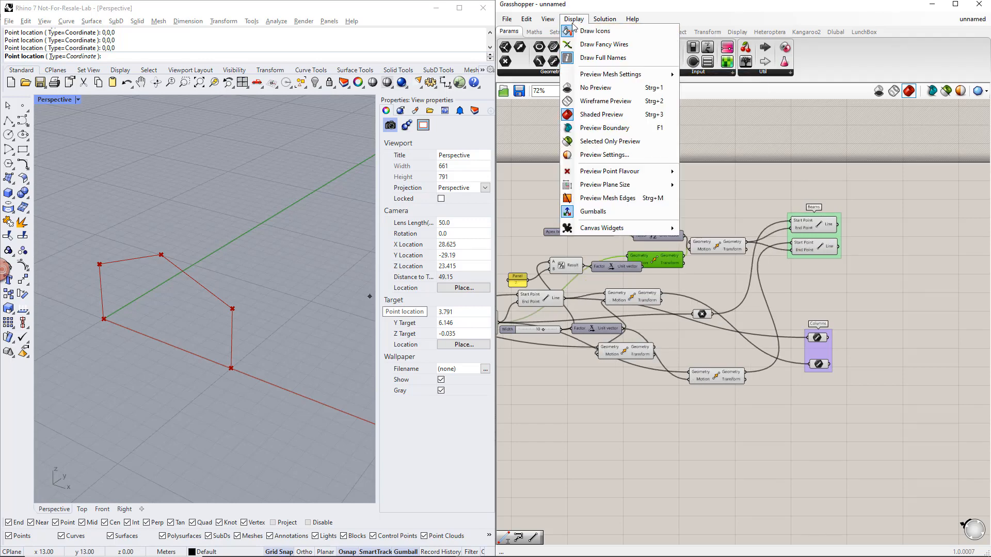
left_click(594, 54)
left_click(574, 19)
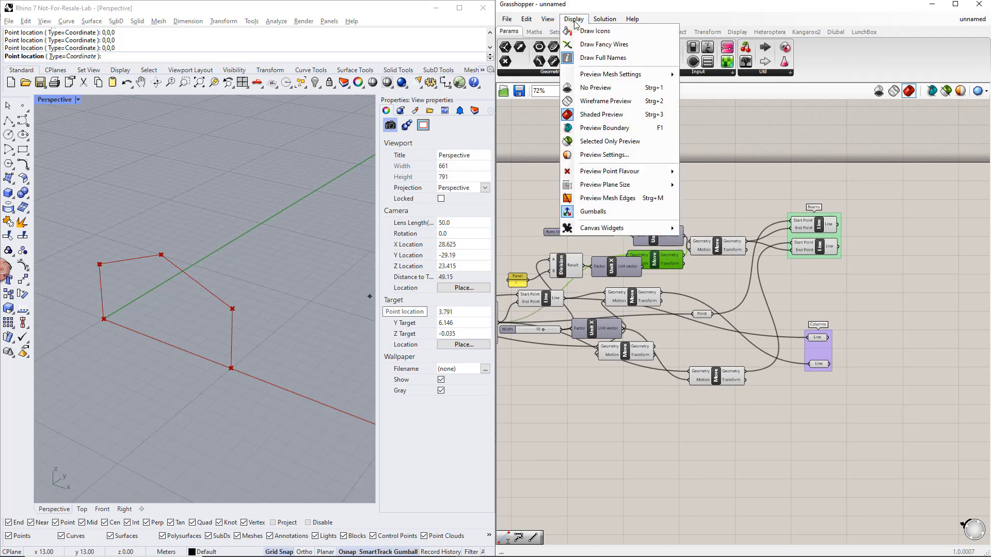
left_click(593, 58)
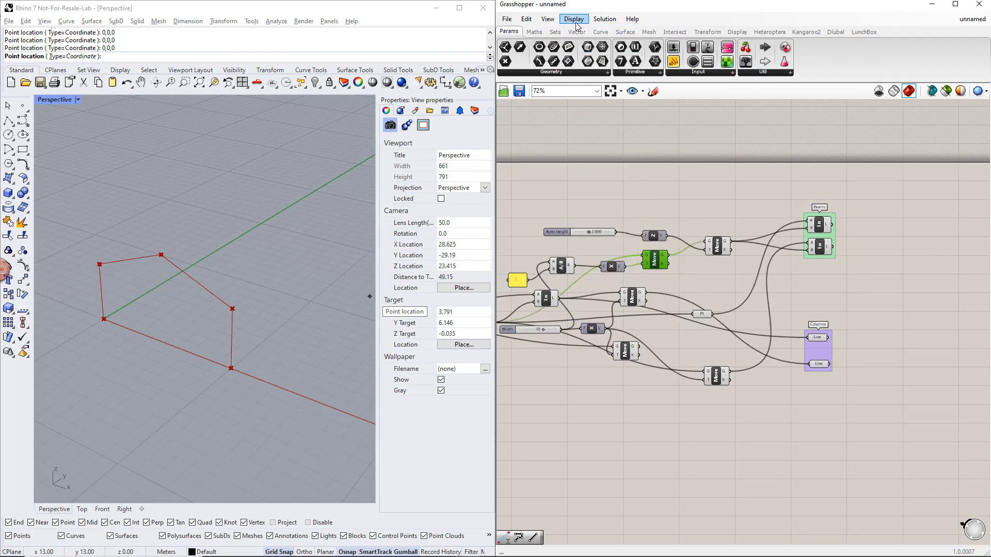
left_click(574, 19)
left_click(594, 52)
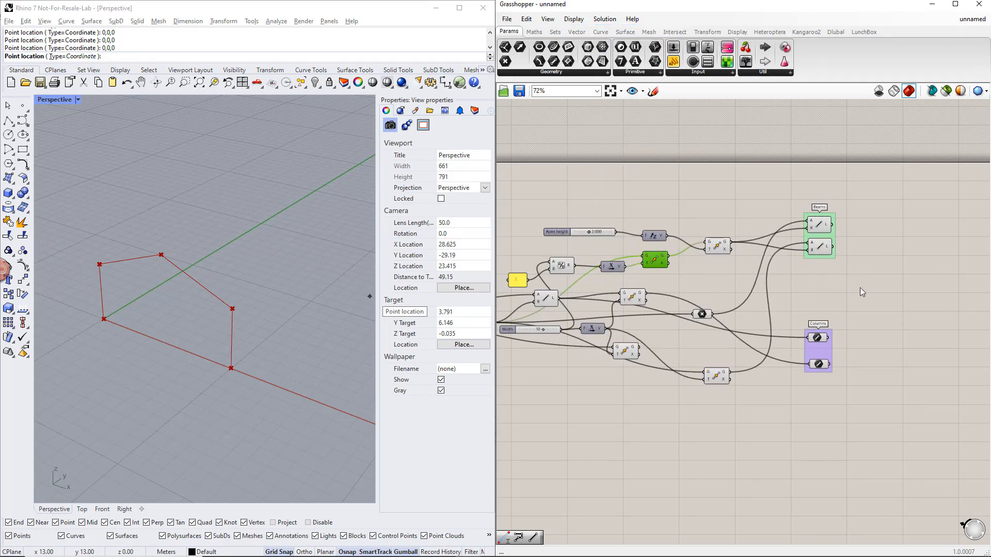
- Add a Member component and place it below and clear of the Beams and Columns groups
left_click(879, 301)
right_click_drag(881, 302, 778, 308)
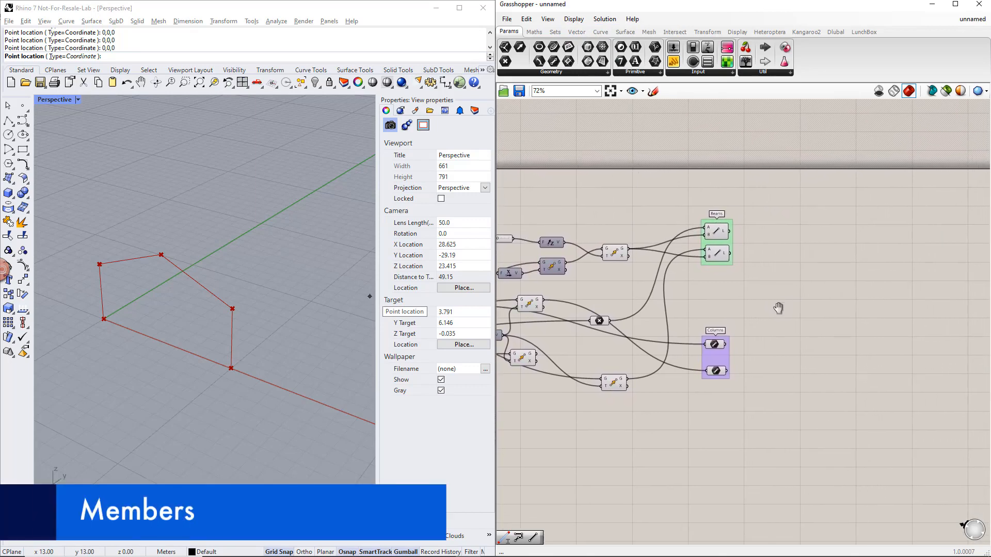
double_click(859, 370)
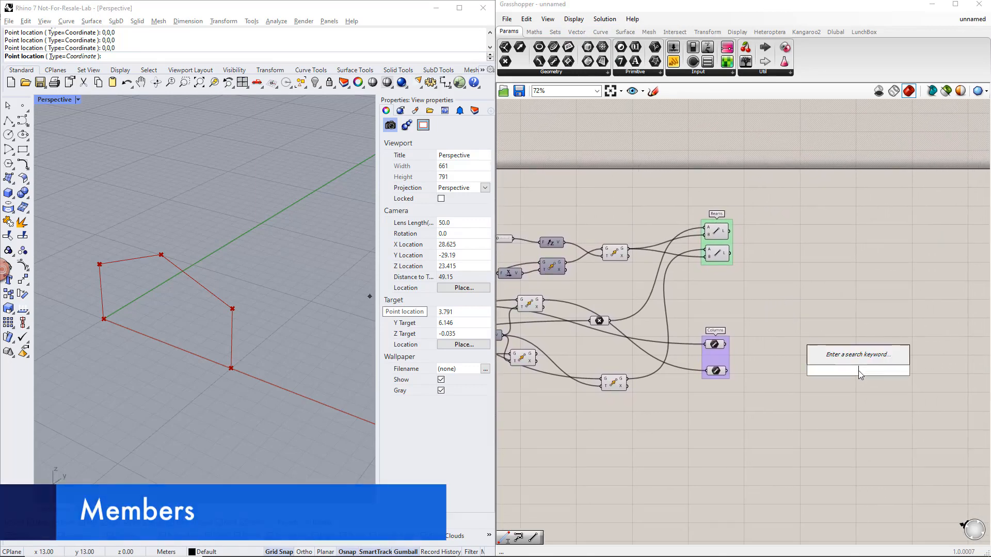
type("member")
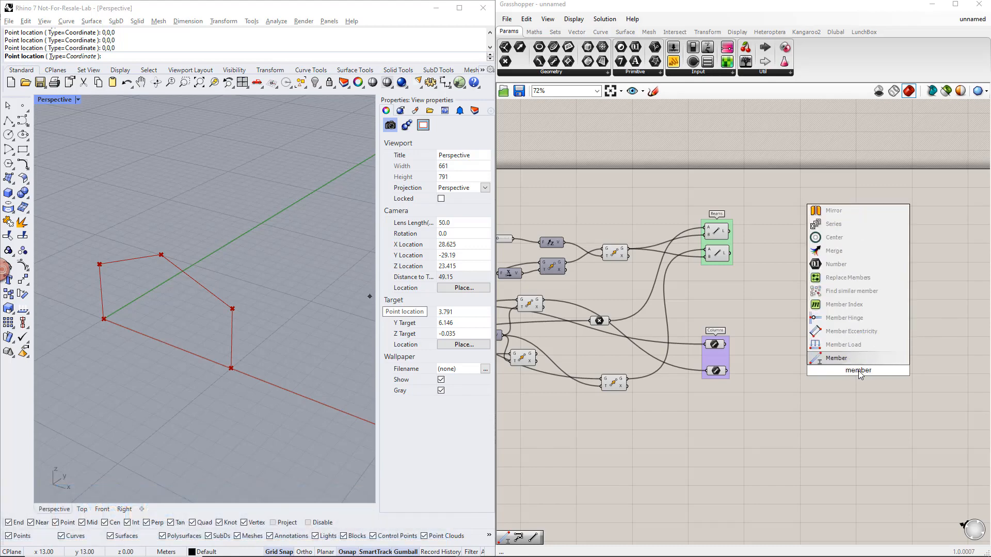
key("Return")
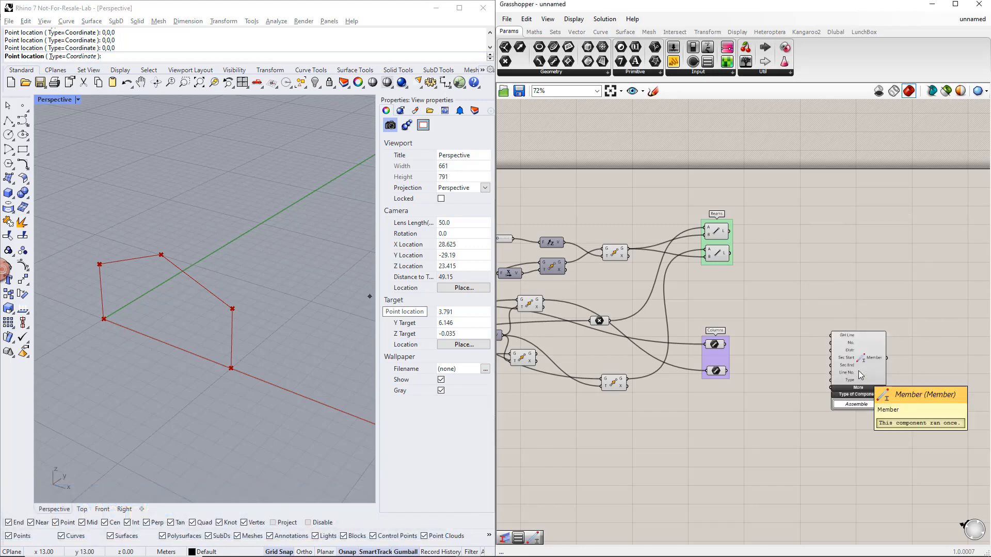
left_click_drag(859, 370, 915, 424)
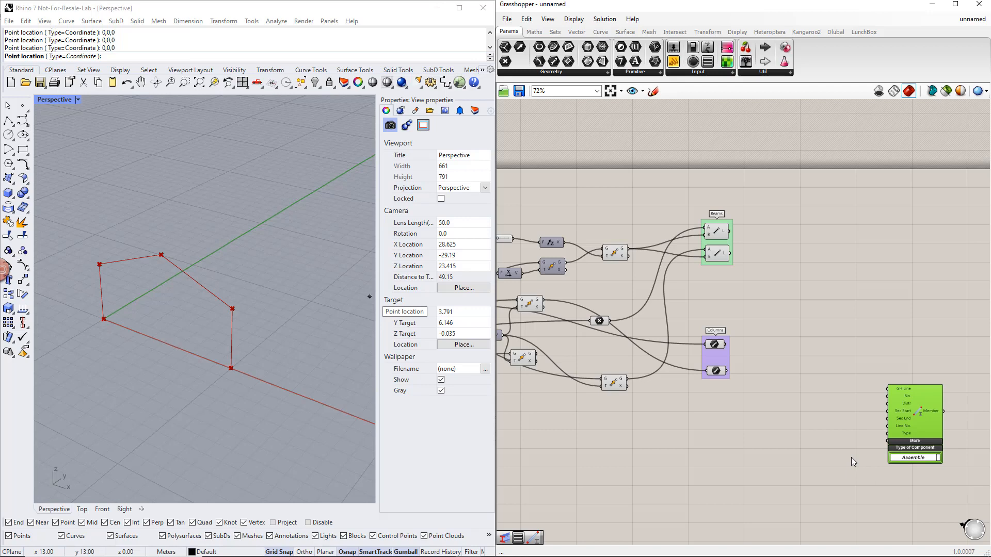
- Add a Value List set to TYPE_BEAM and connect it to the Member component's Type input
double_click(802, 442)
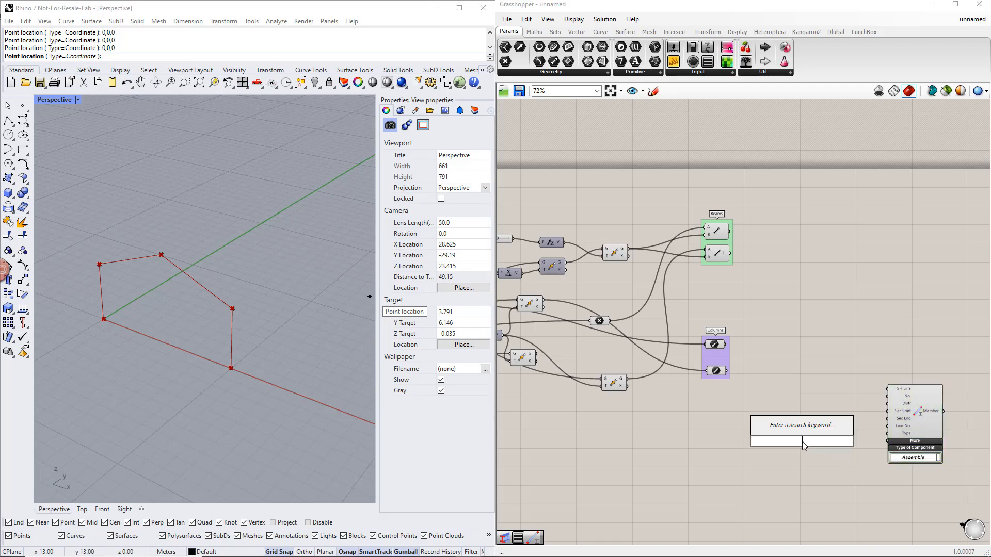
type("value")
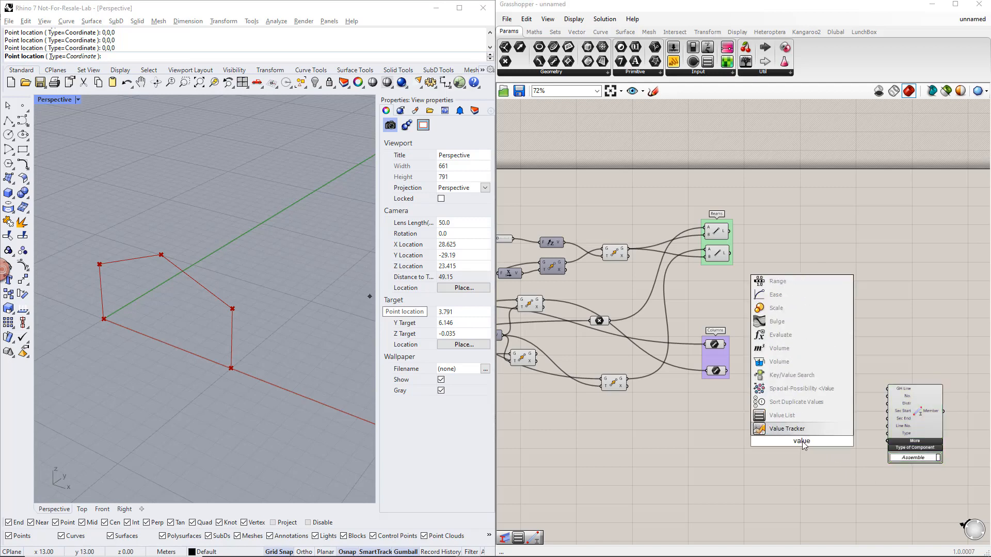
key("Return")
left_click_drag(815, 441, 846, 450)
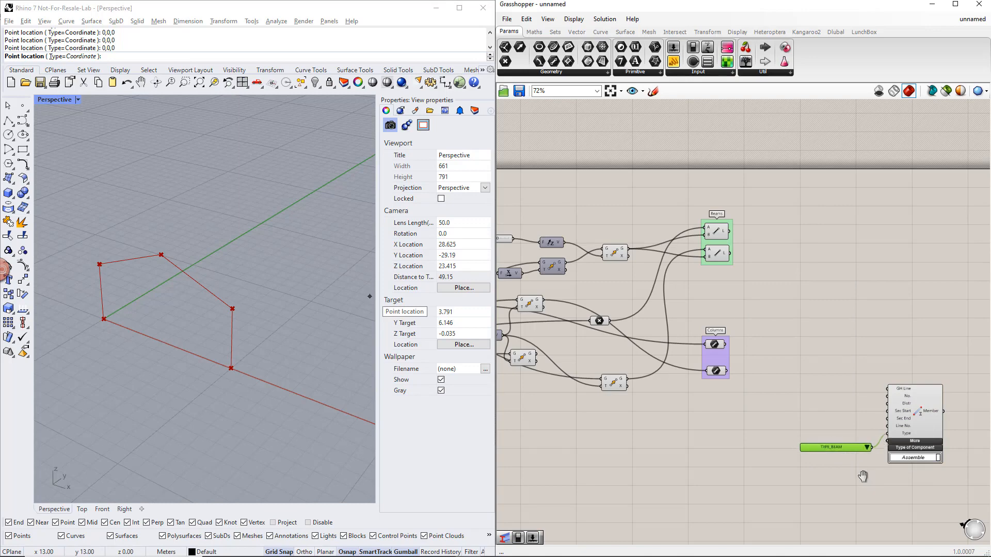
- Move the Member and its value list farther from the groups, and connect both Columns lines to the GH Line input
right_click_drag(862, 475, 814, 466)
left_click_drag(852, 482, 913, 425)
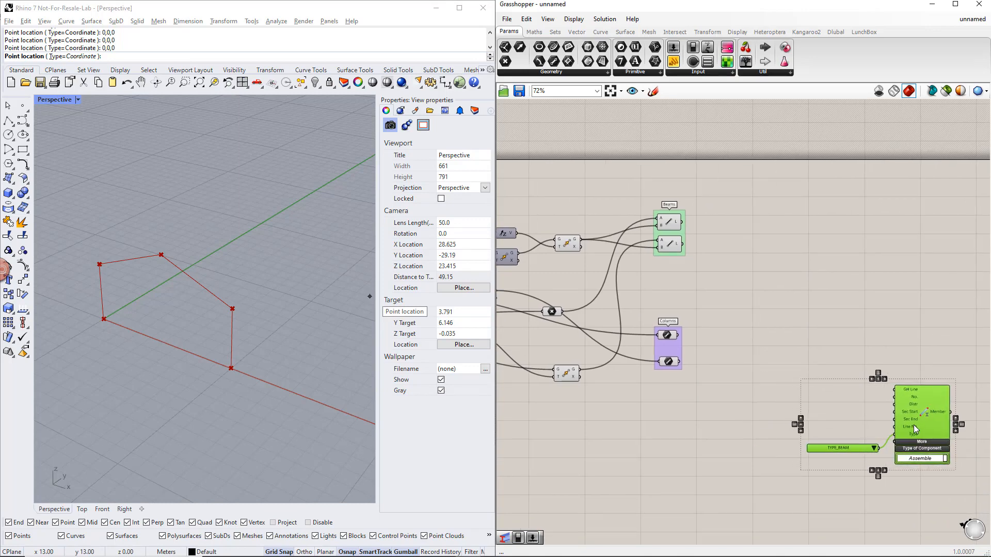
left_click(785, 437)
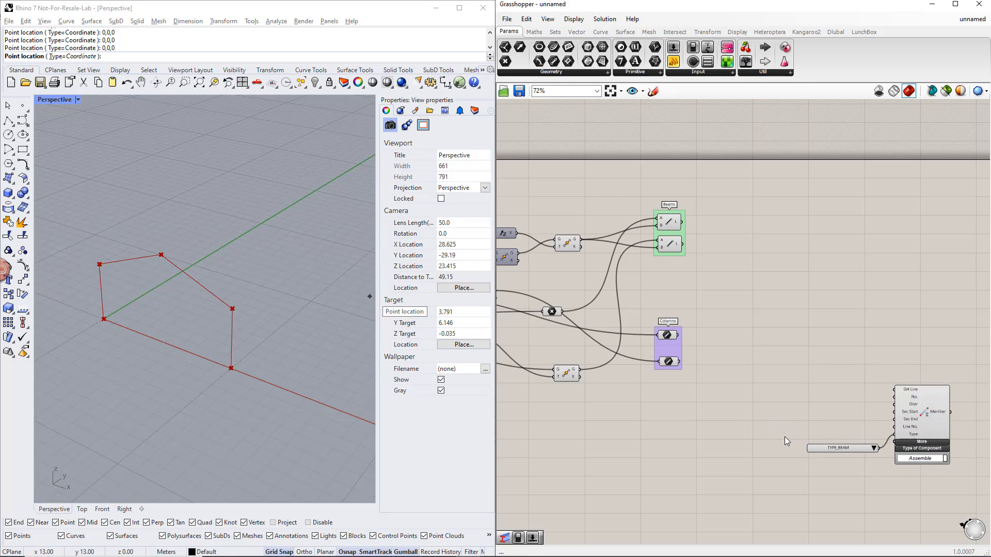
left_click_drag(679, 335, 862, 395)
left_click_drag(679, 361, 894, 390, "shift")
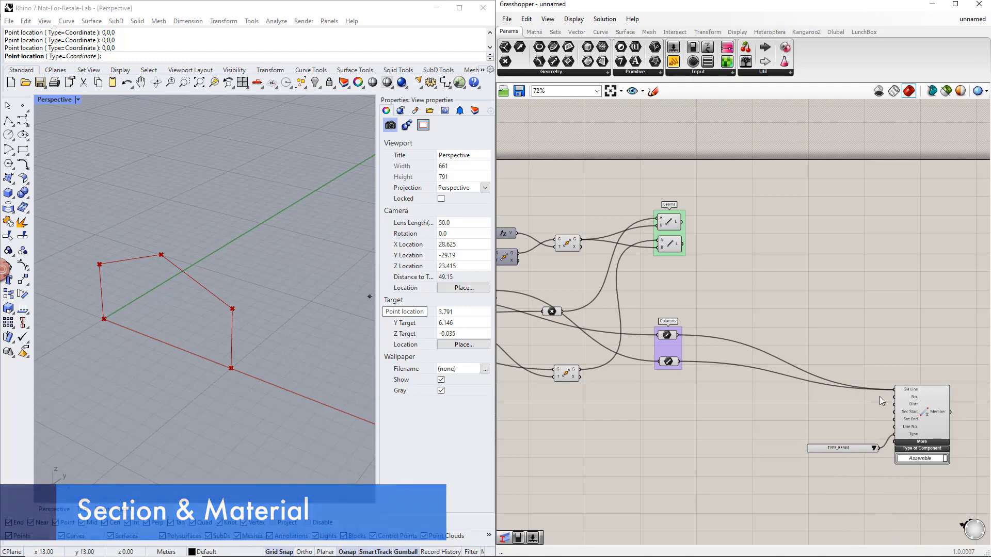
- Add a Section component and a Material component in the empty area between the Columns group and the Member
double_click(746, 441)
type("section")
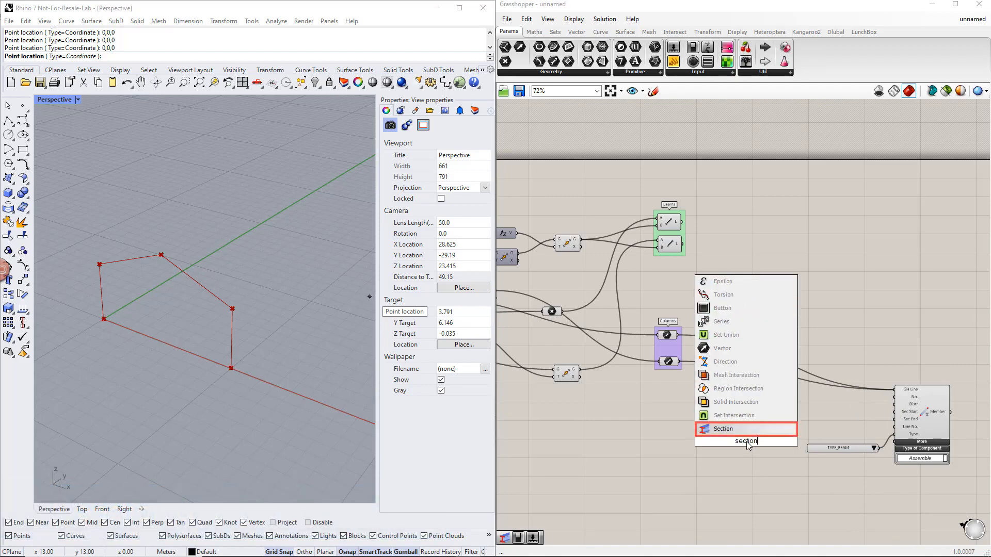
key("Return")
double_click(627, 459)
type("m")
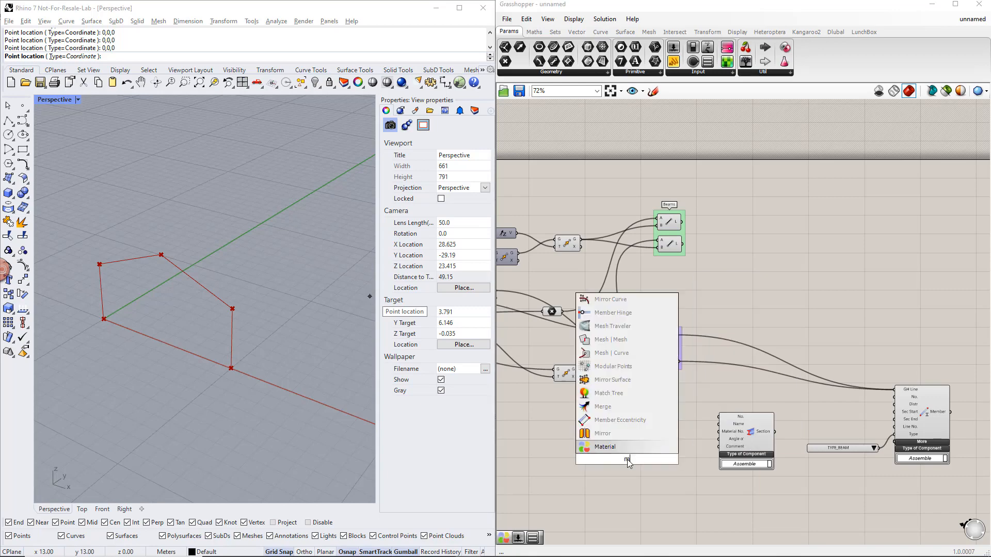
type("aterial")
key("Return")
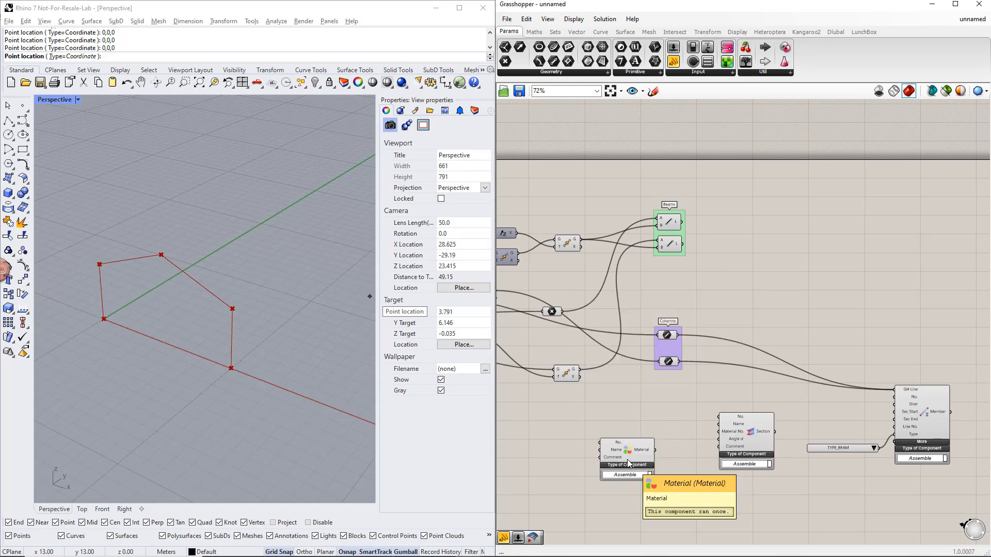
- Add a number slider with value 1 and an empty panel, and connect the slider to the Section's No. input
double_click(649, 405)
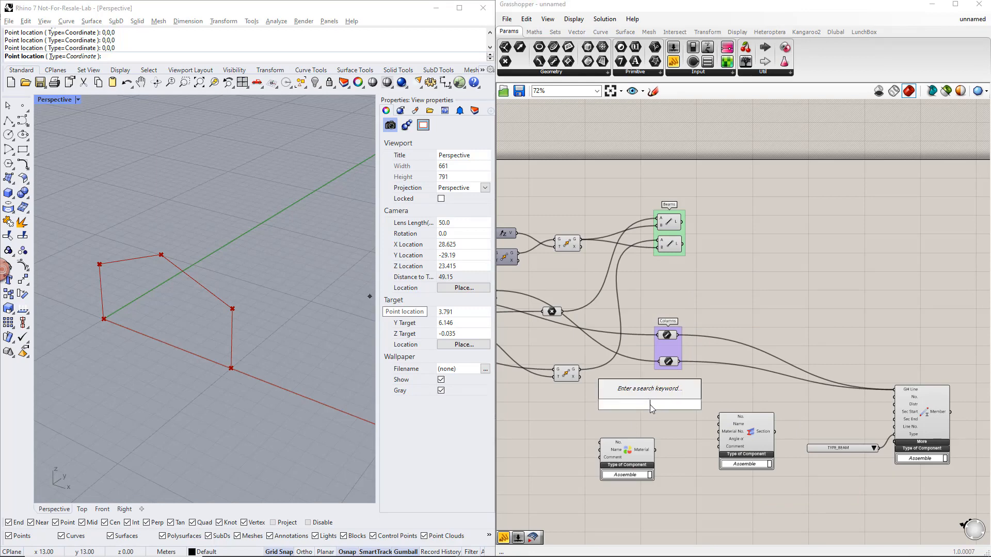
type("slider")
key("Return")
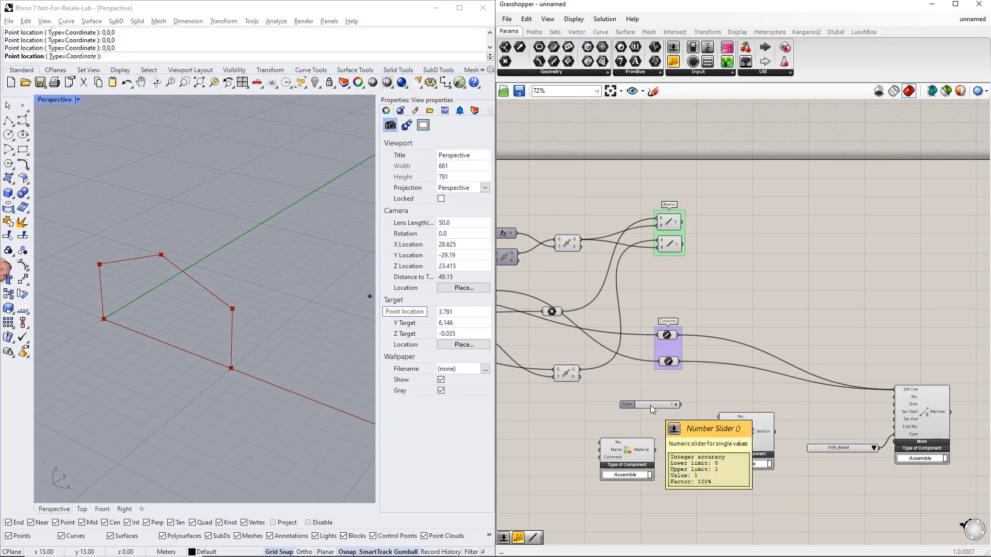
left_click_drag(673, 62, 635, 414)
left_click(661, 433)
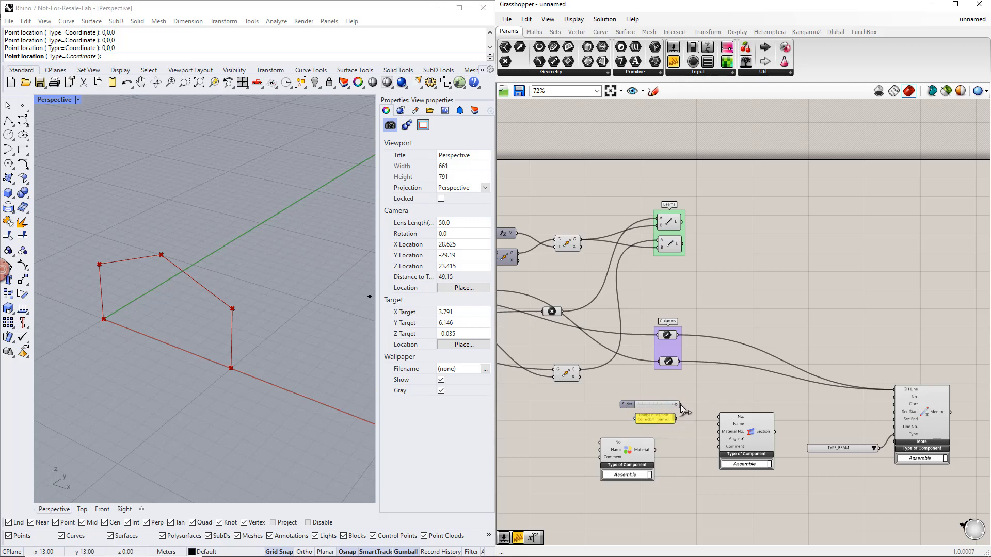
left_click_drag(691, 417, 717, 422)
- Set the panel text to IPE 300 and connect it to the Section's Name input
left_click(651, 420)
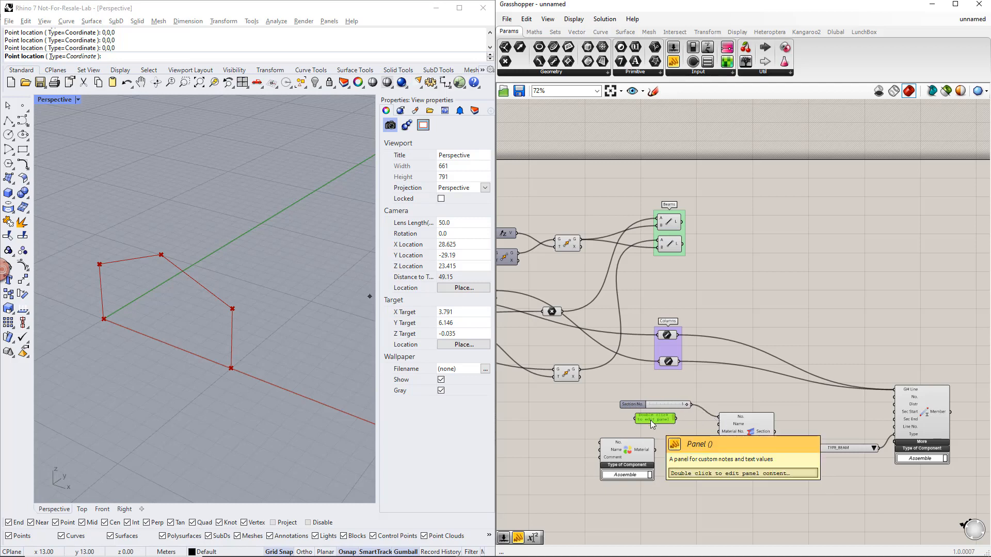
double_click(650, 420)
type("IP")
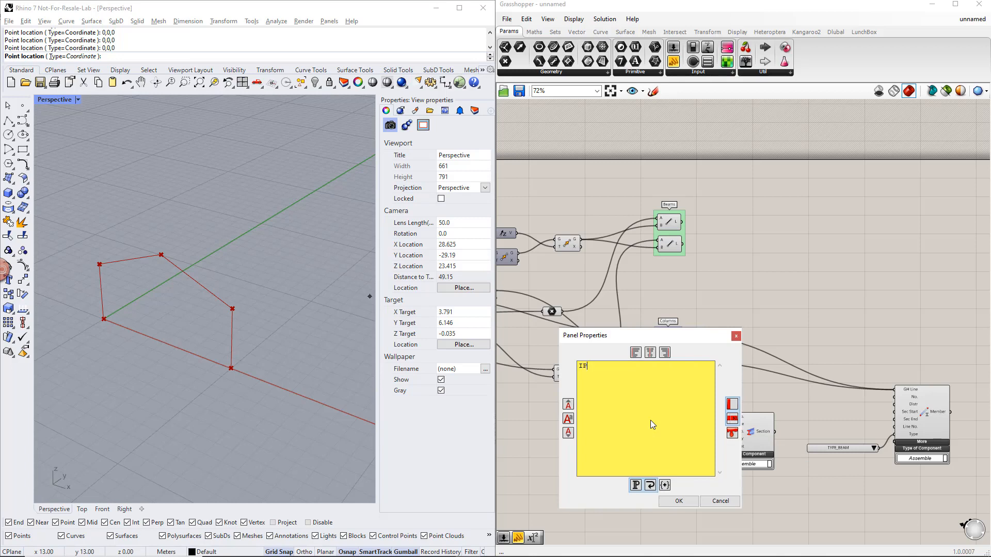
type("E 300")
left_click(684, 503)
left_click_drag(675, 418, 719, 425)
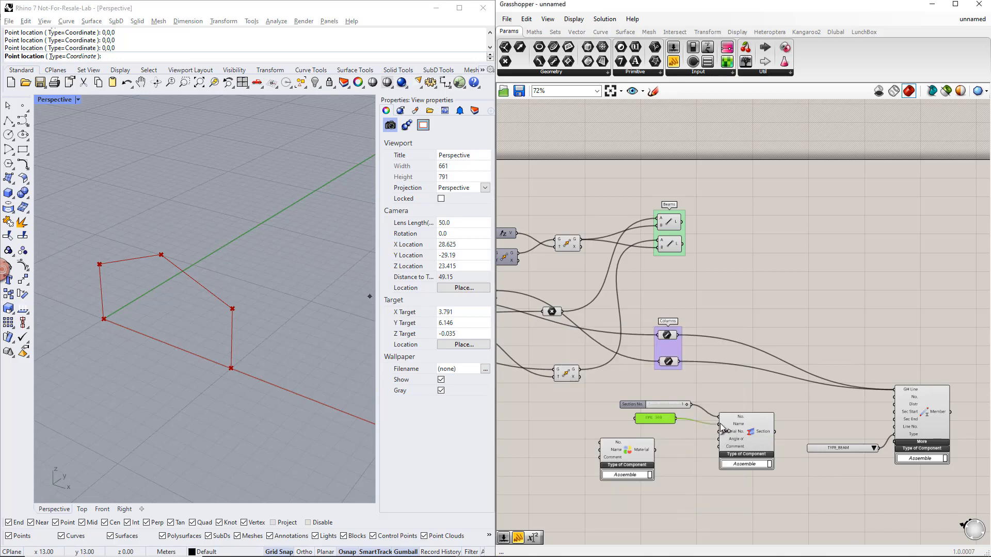
- Duplicate the section slider and panel for the Material, feed the slider into its No. input, and set the panel to S235
right_click_drag(698, 464, 753, 464)
left_click(731, 439)
left_click_drag(720, 411, 656, 446)
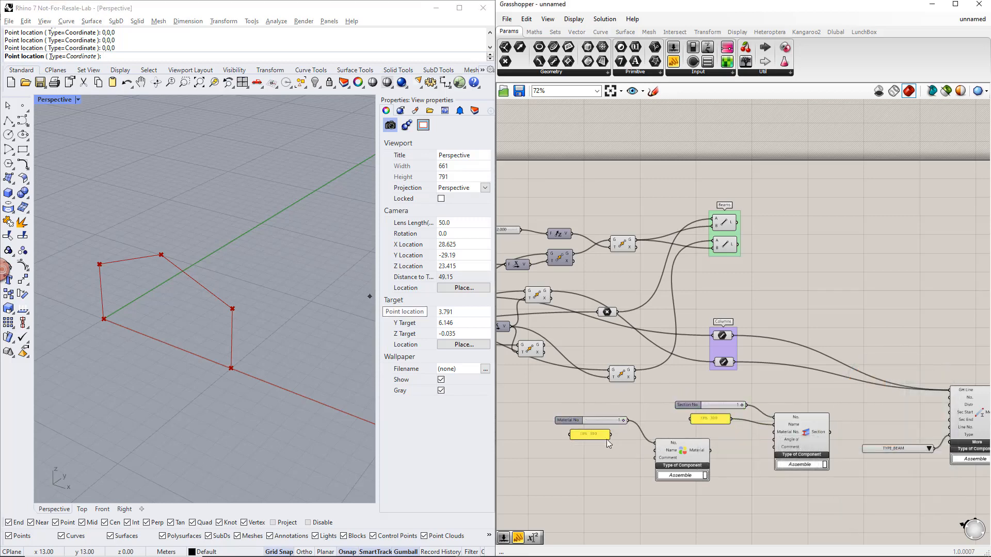
double_click(590, 434)
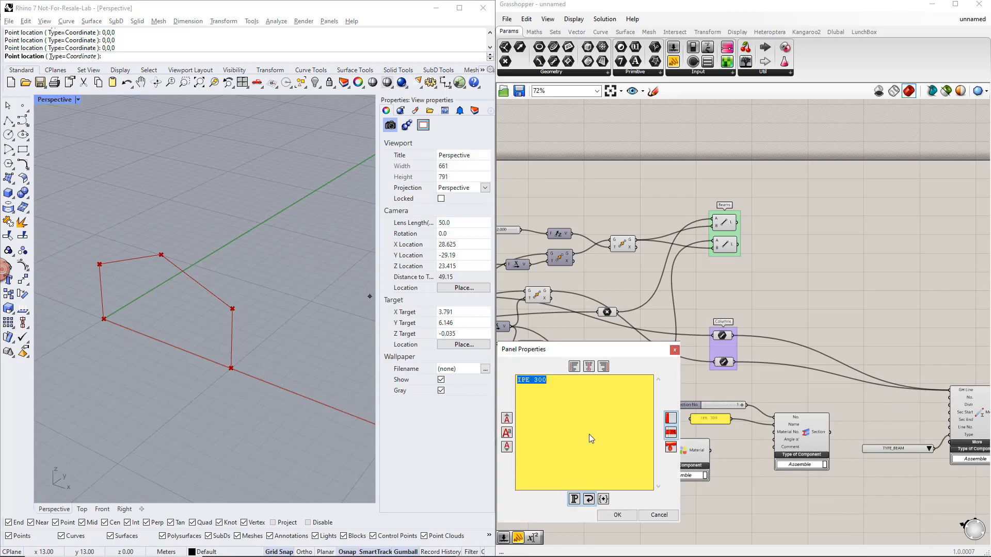
type("S235")
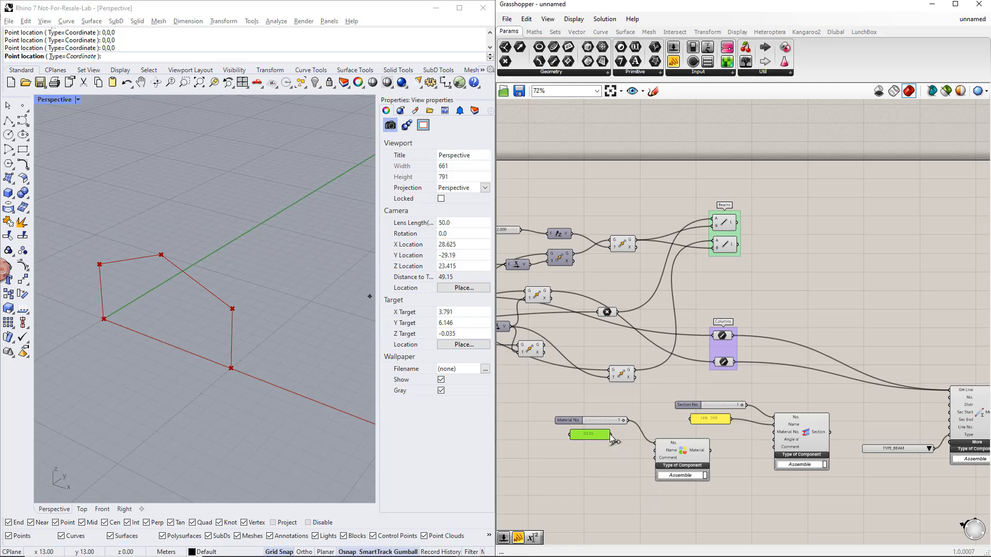
- Wire the S235 panel to the Material's Name, the Material to the Section's Material No., and the Section to the Member's Sec Start
left_click_drag(612, 436, 646, 448)
left_click_drag(710, 451, 774, 432)
left_click_drag(840, 432, 950, 412)
- Space out the column Member, Section and Material components with their inputs, moving the Material cluster farther from the Section
scroll(877, 465, "down", 3)
left_click_drag(912, 446, 524, 356)
left_click_drag(926, 392, 990, 397)
right_click_drag(925, 448, 811, 428)
left_click(612, 348)
left_click_drag(565, 339, 786, 444)
left_click_drag(759, 390, 781, 365)
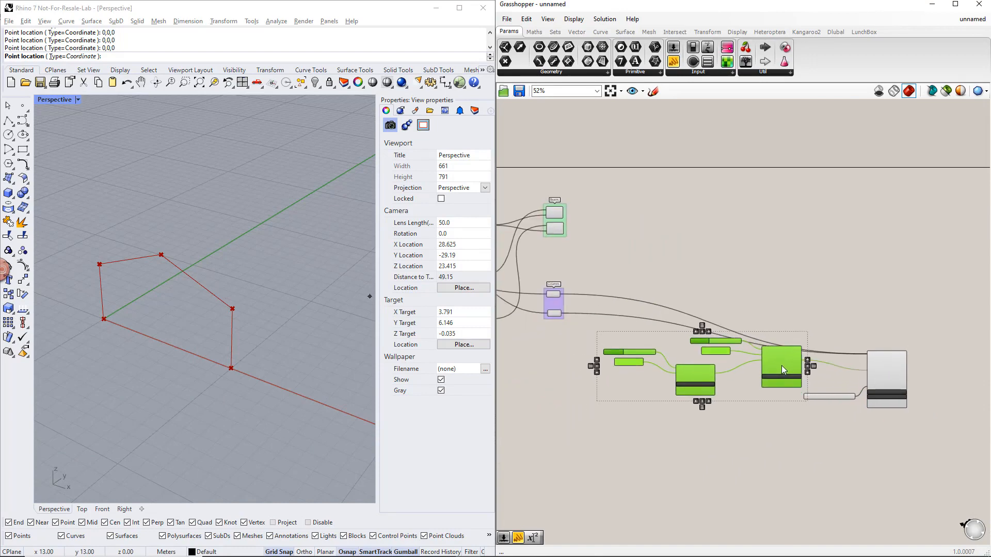
left_click(781, 433)
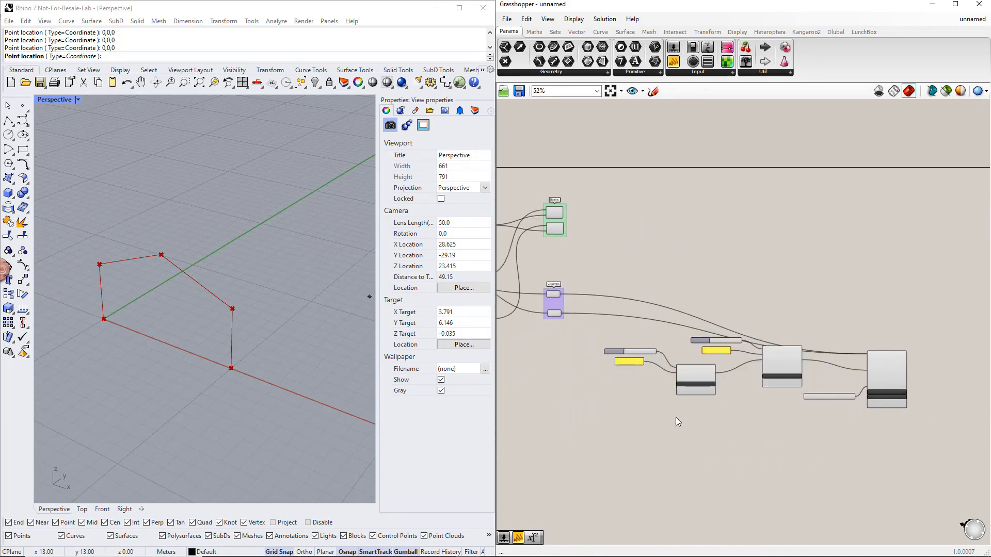
left_click_drag(676, 417, 615, 355)
left_click_drag(688, 381, 651, 390)
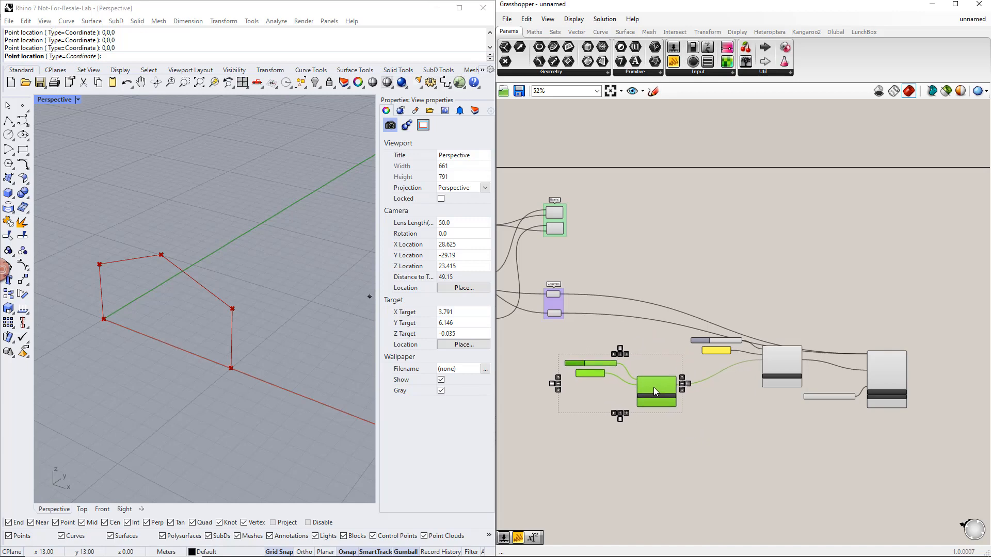
- Duplicate the Section and Member with their inputs above the originals, and connect the lower Beams line to the new Member's GH Line
left_click(924, 408)
left_click_drag(924, 407, 682, 308)
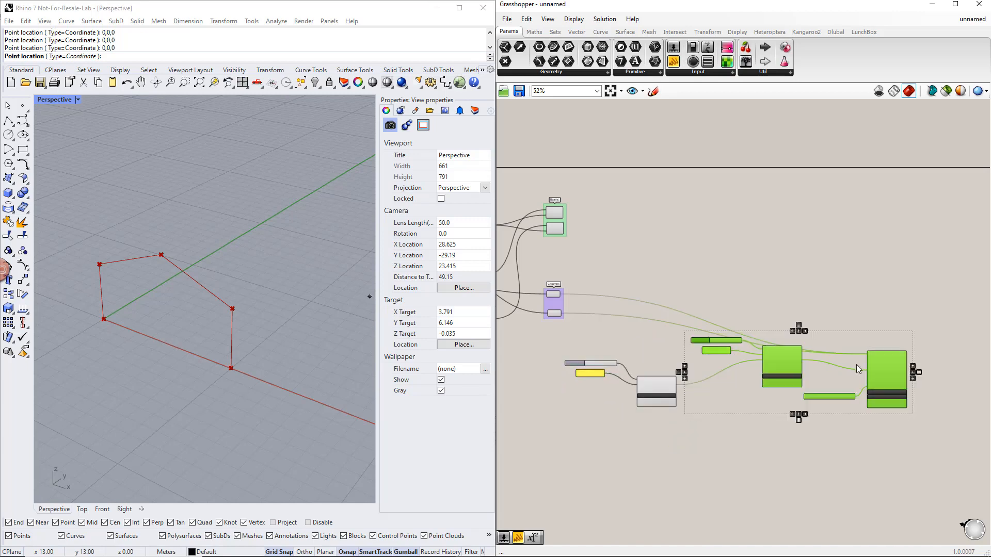
left_click_drag(856, 364, 571, 228, "alt")
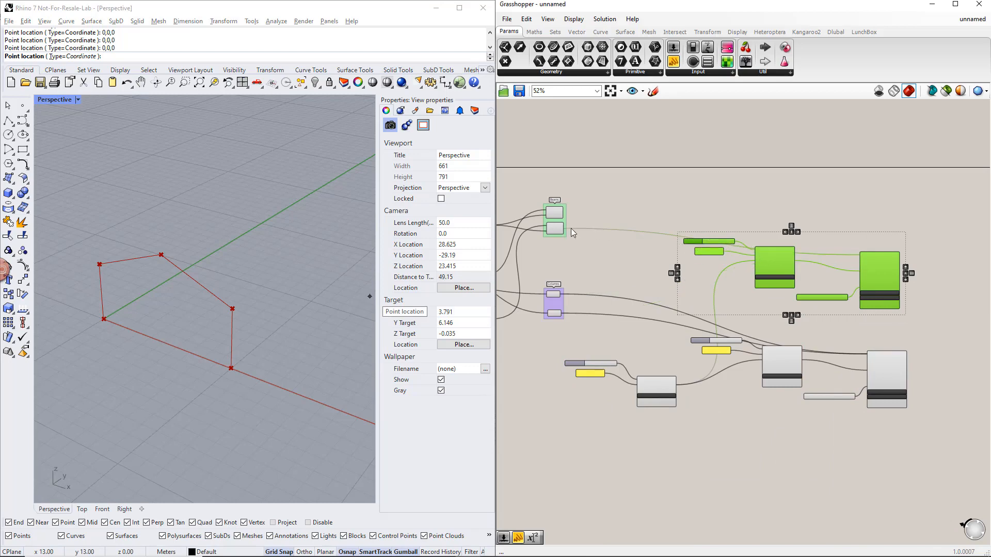
- Duplicate the beam Section with its slider and panel, arrange both copies, and connect the second one to the beam Member's Sec End
scroll(748, 275, "up", 2)
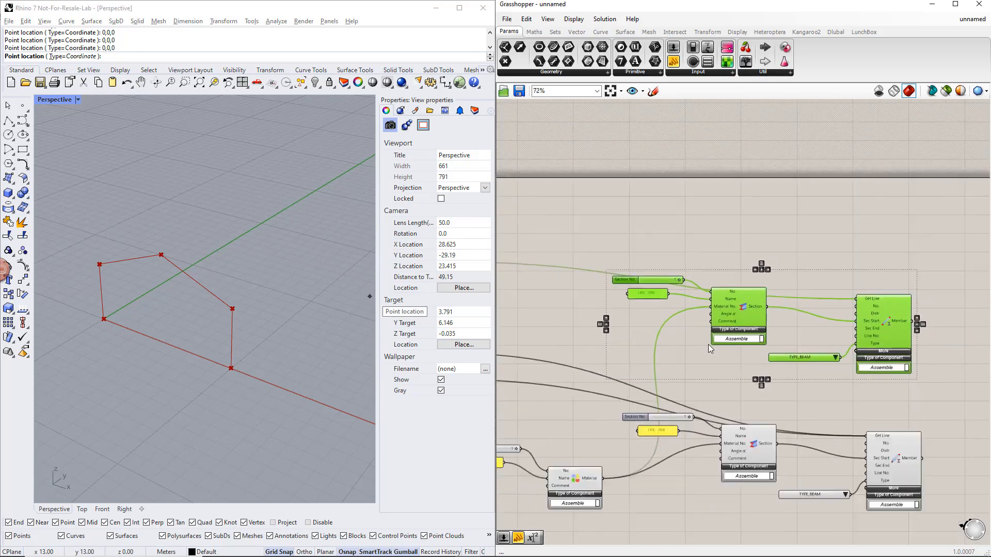
left_click(724, 362)
left_click_drag(691, 318, 617, 252)
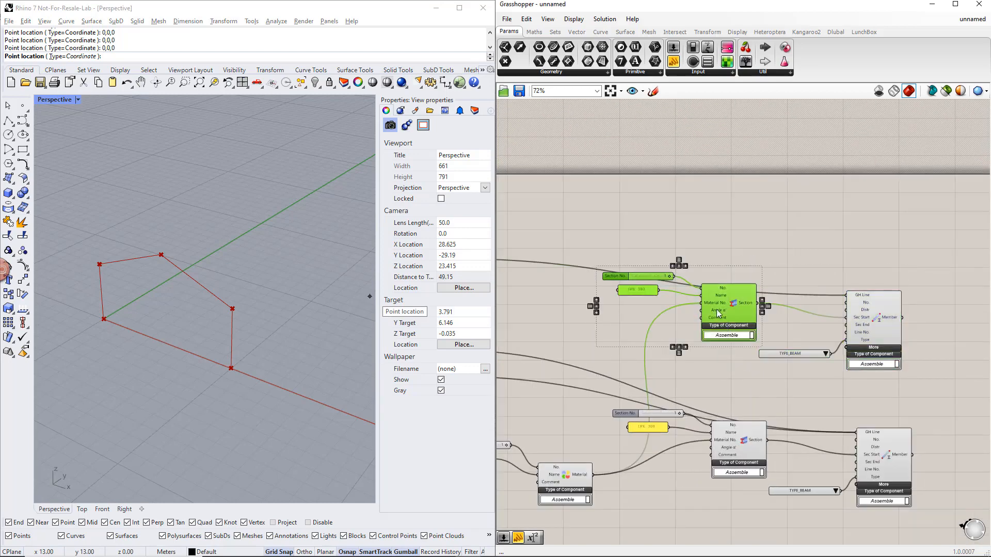
left_click_drag(731, 320, 710, 364)
left_click_drag(773, 340, 841, 332)
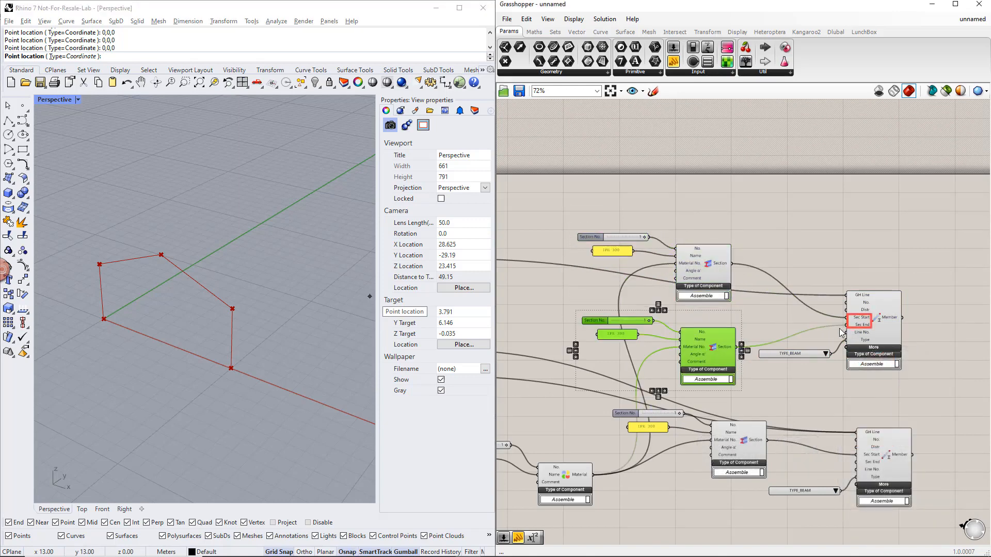
- Set the name panel of the beam's start Section to IPE 500
double_click(616, 249)
left_click(562, 196)
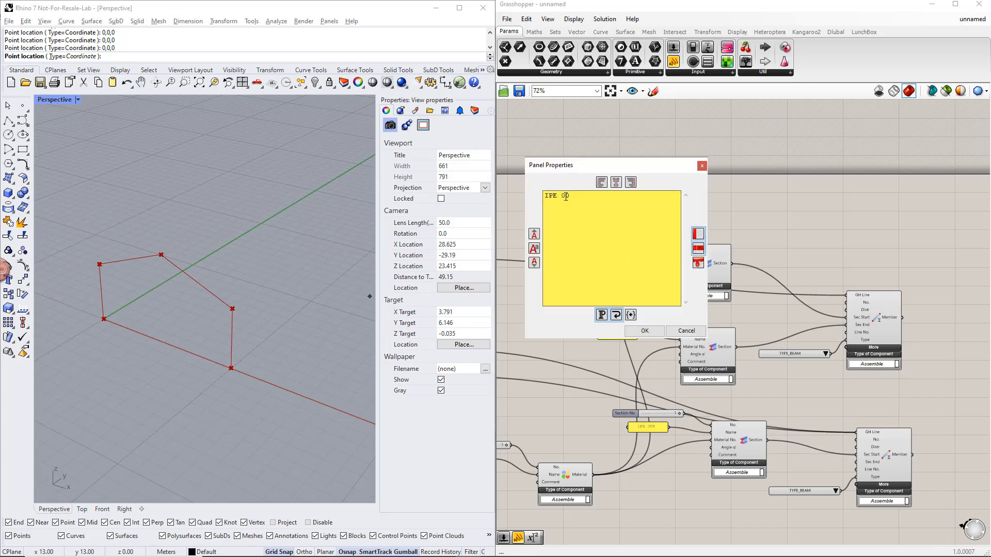
type("5")
left_click(644, 331)
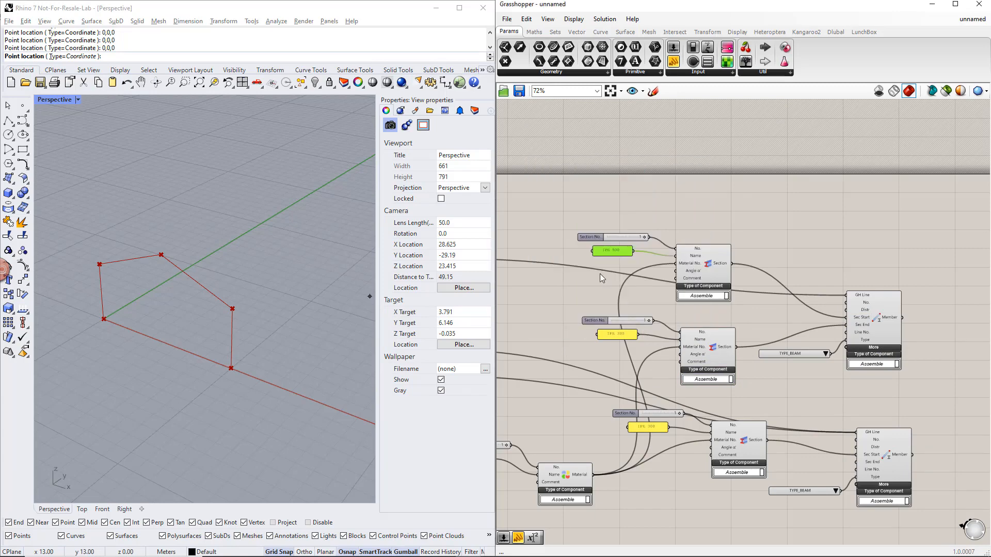
left_click(600, 274)
- Replace the start Section's number slider with a new slider set to 2
scroll(648, 264, "up", 1)
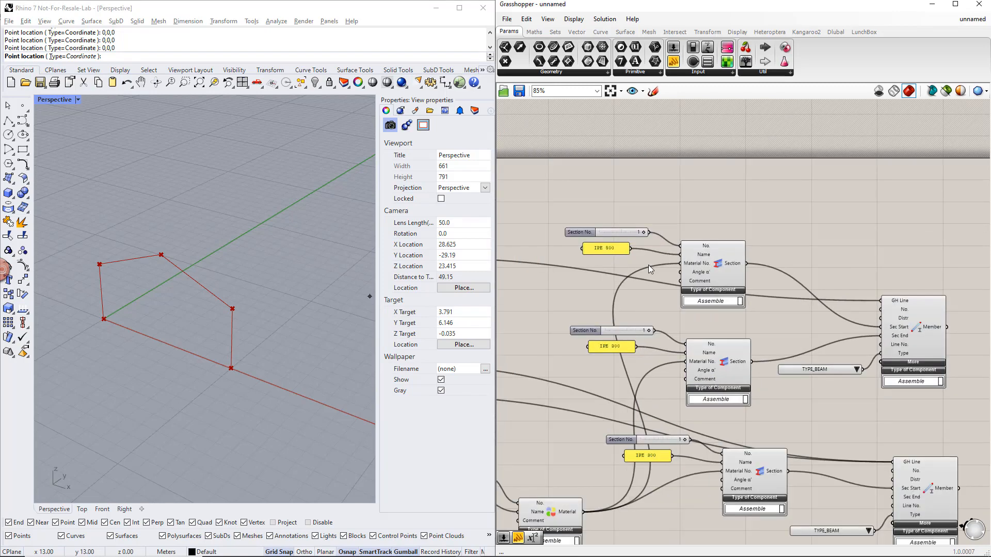
double_click(612, 222)
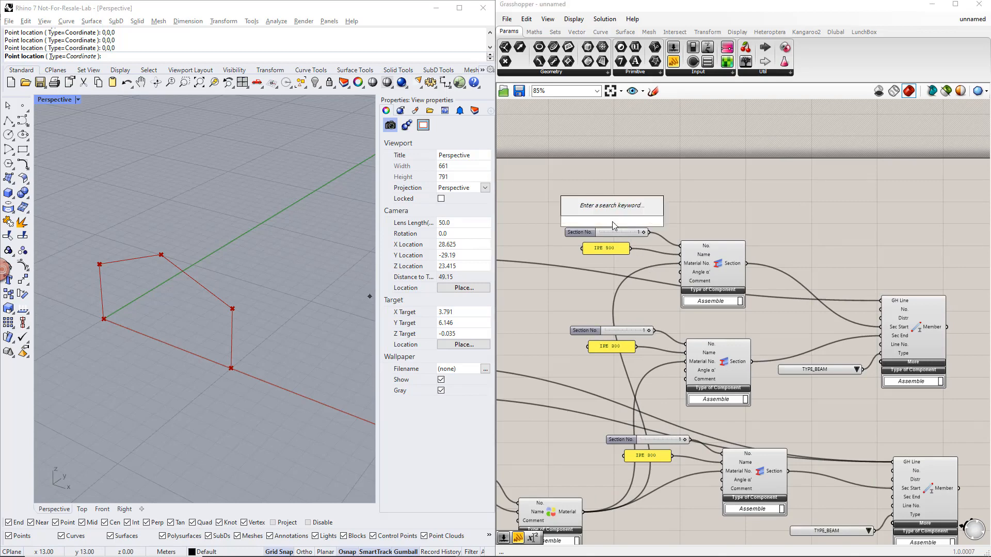
type("2")
key("Return")
left_click_drag(660, 238, 679, 245)
left_click(632, 234)
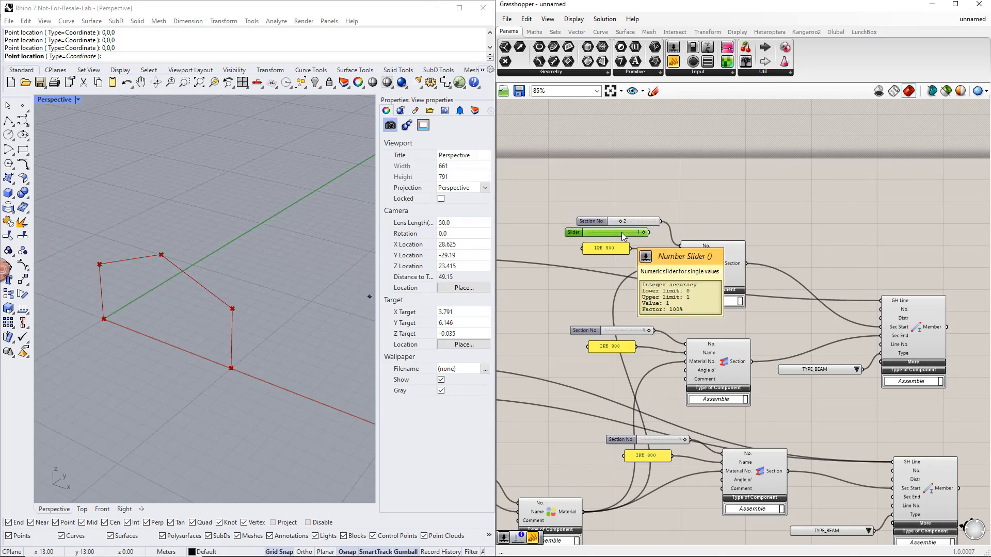
key("Delete")
- Replace the end Section's number slider with a copy of the start Section's slider, and set it to 3
left_click_drag(591, 220, 685, 344)
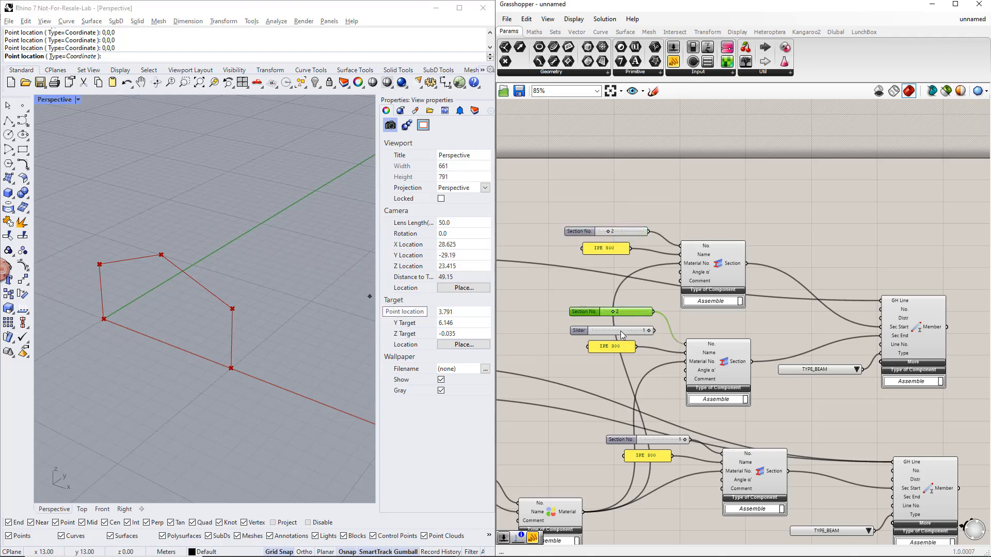
left_click(619, 332)
key("Delete")
left_click(613, 313)
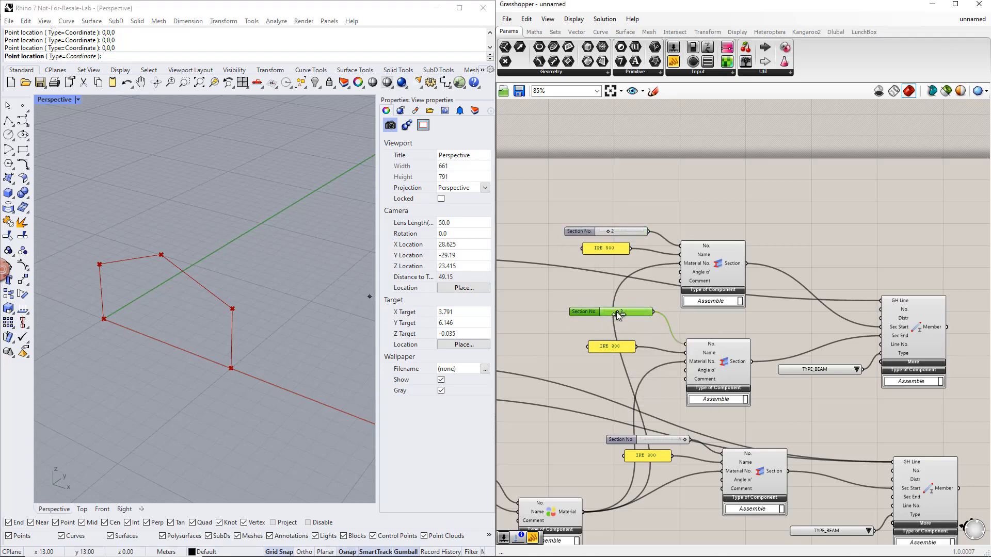
left_click(608, 331)
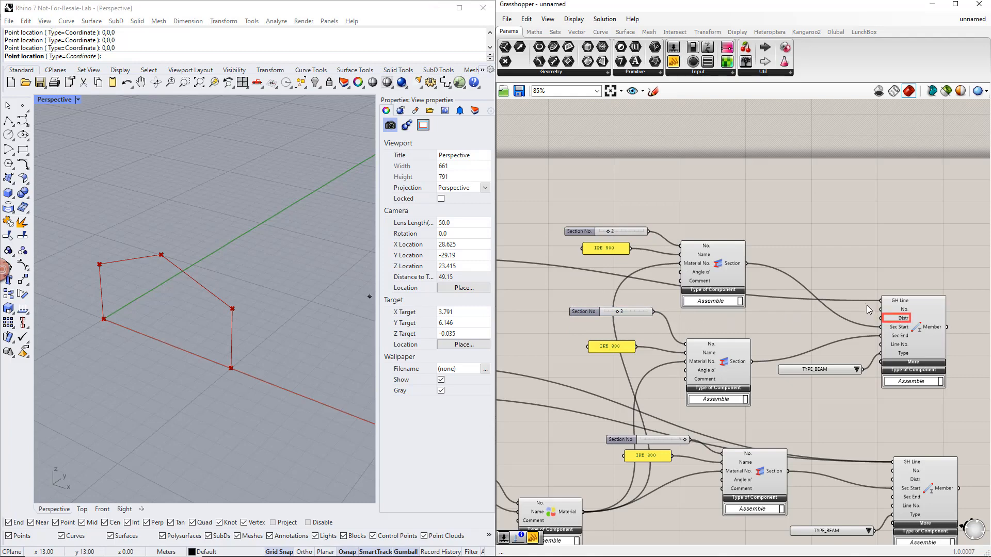
- Add a Value List to the beam Member's Distr input and set it to SECTION_DISTRIBUTION_TYPE_TAPERED_AT_START_OF_MEMBER
double_click(777, 219)
type("value")
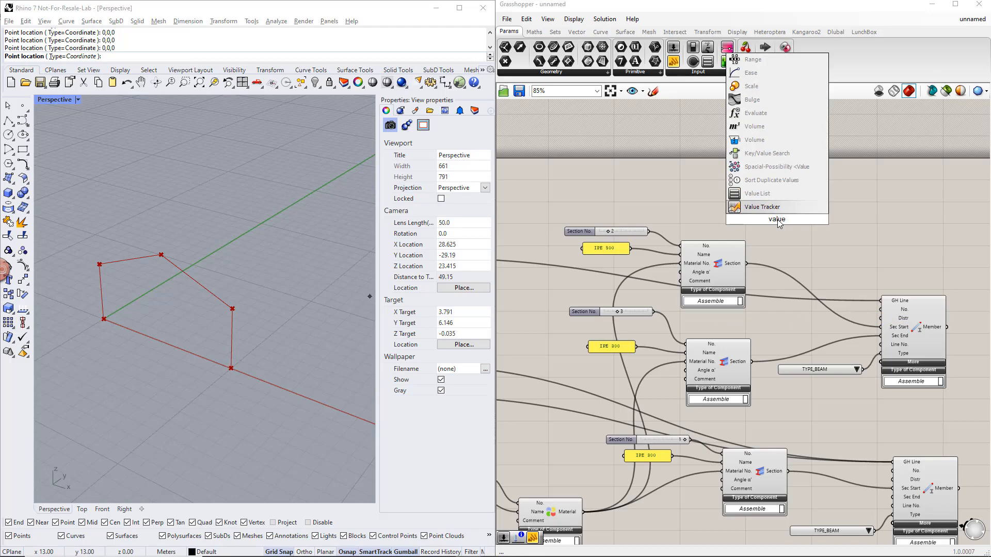
key("Return")
left_click_drag(793, 218, 880, 318)
left_click_drag(834, 219, 751, 223)
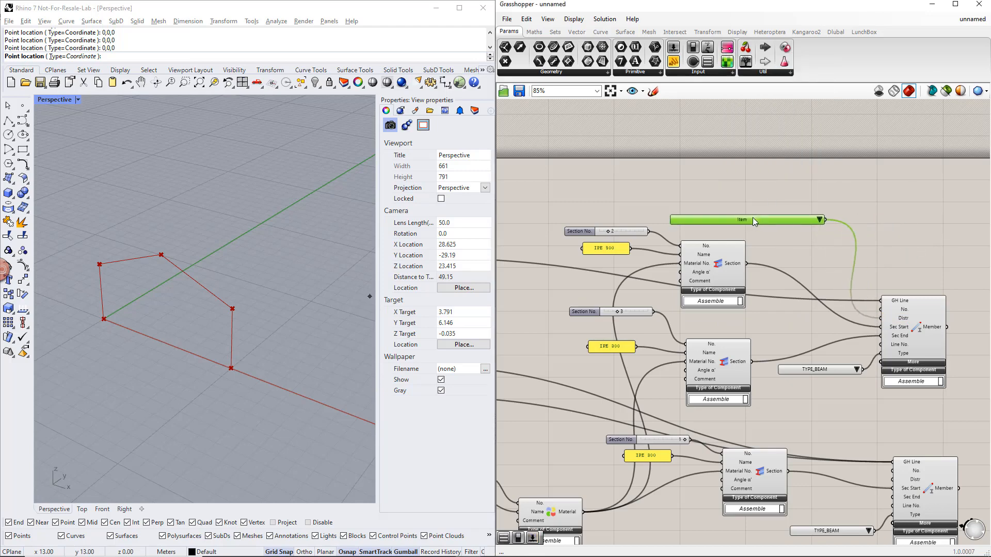
left_click(828, 223)
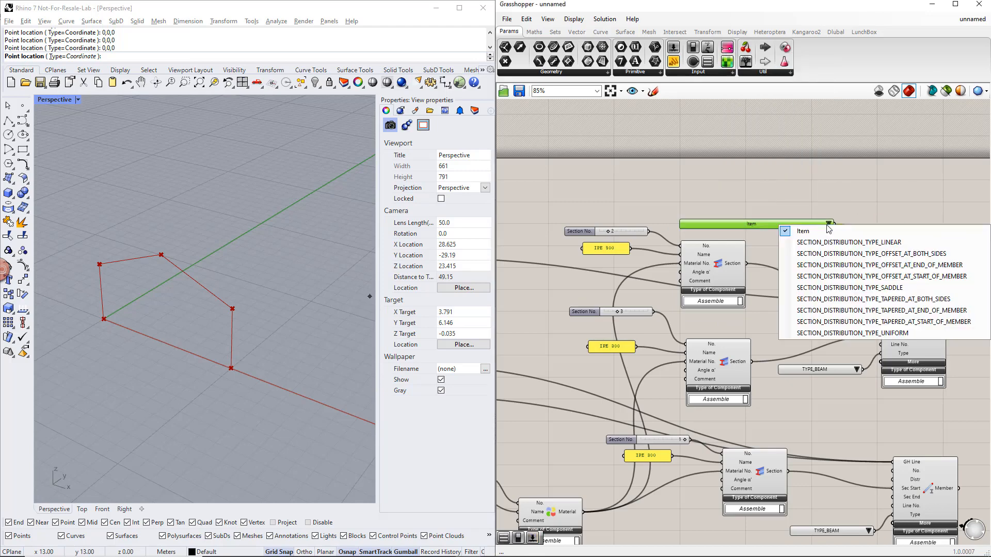
left_click(837, 321)
left_click(827, 270)
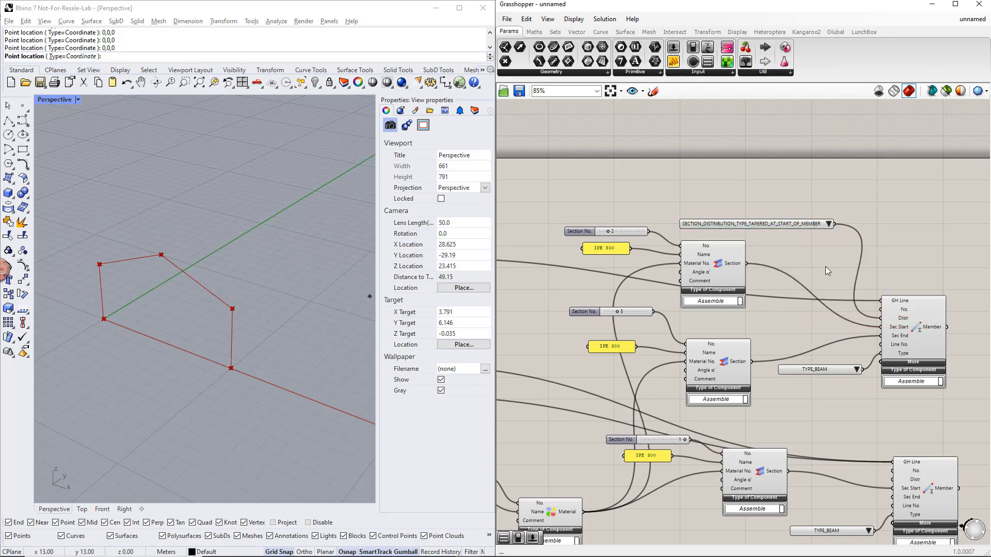
- Select the entire definition and move it lower on the canvas
scroll(825, 266, "down", 5)
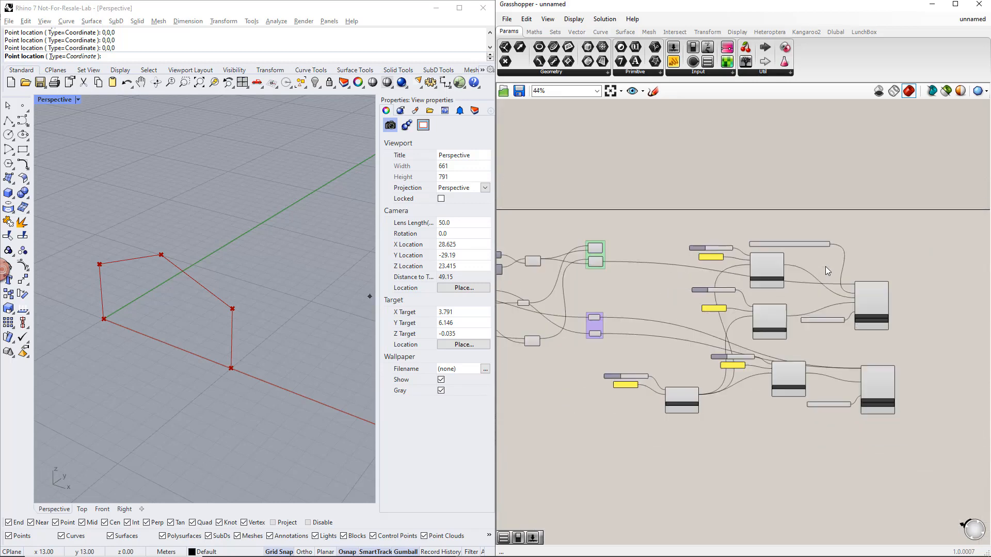
scroll(801, 301, "down", 2)
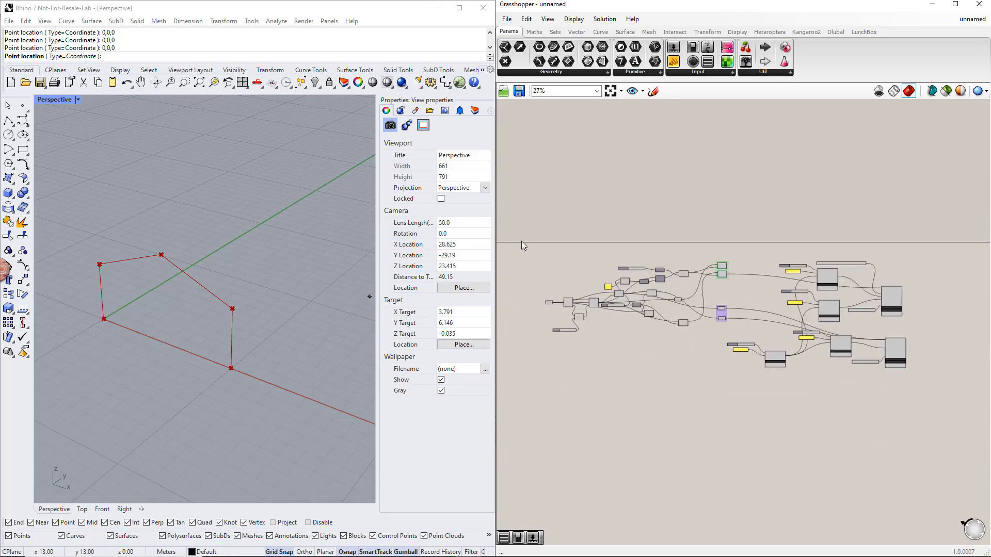
left_click_drag(522, 240, 924, 423)
scroll(887, 330, "up", 2)
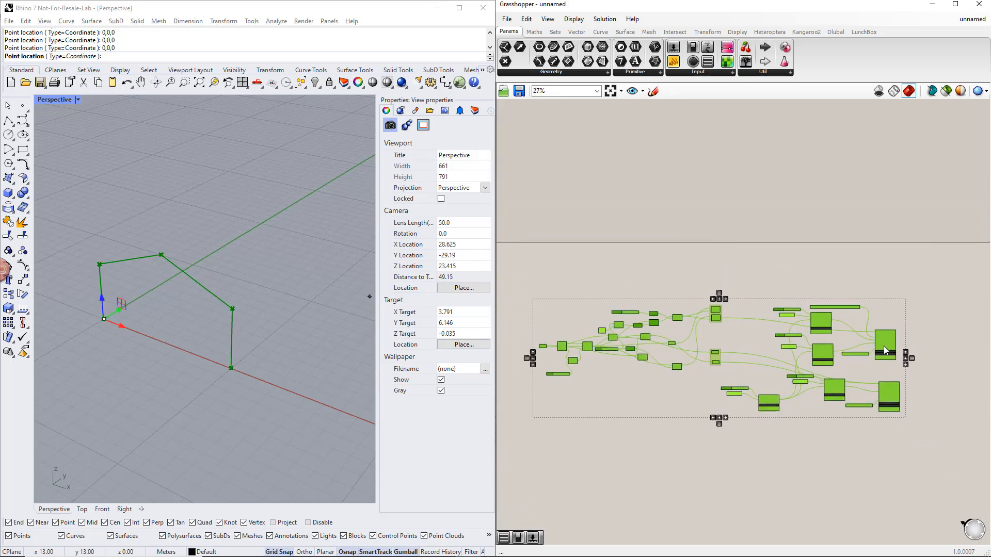
- Duplicate the beam Member with its two value lists above the original, and connect the upper beam Line to the copy's GH Line input
left_click(865, 310)
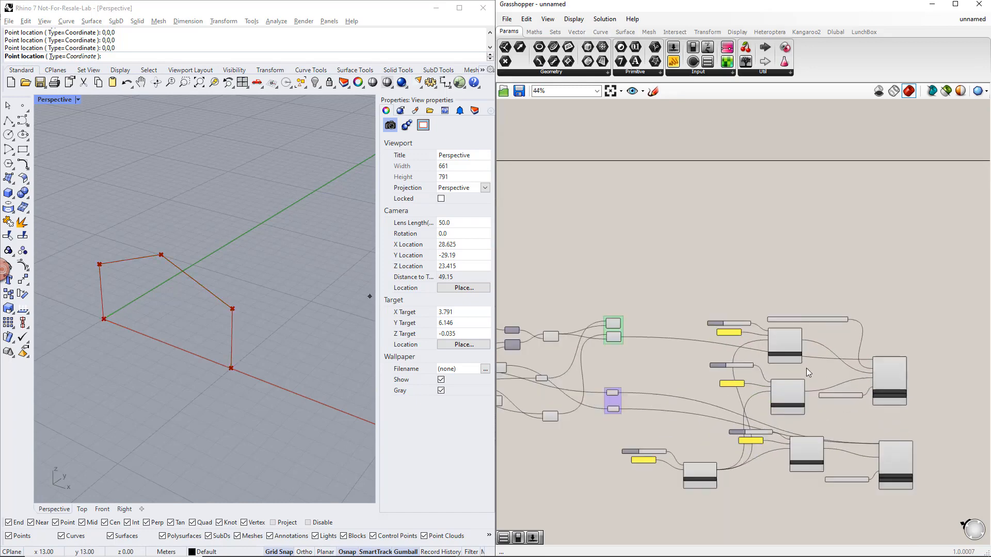
scroll(869, 377, "up", 3)
left_click_drag(930, 427, 885, 214)
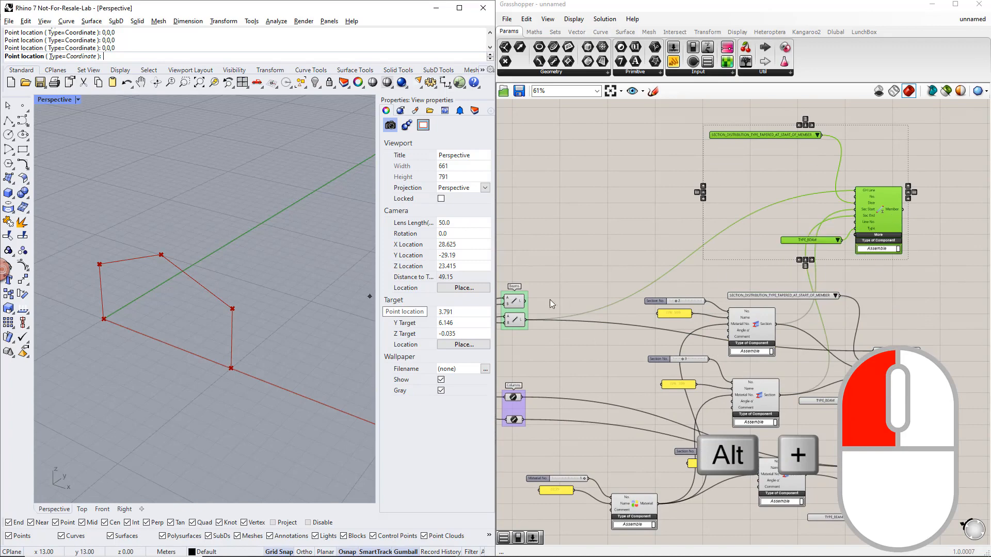
left_click_drag(525, 301, 852, 192)
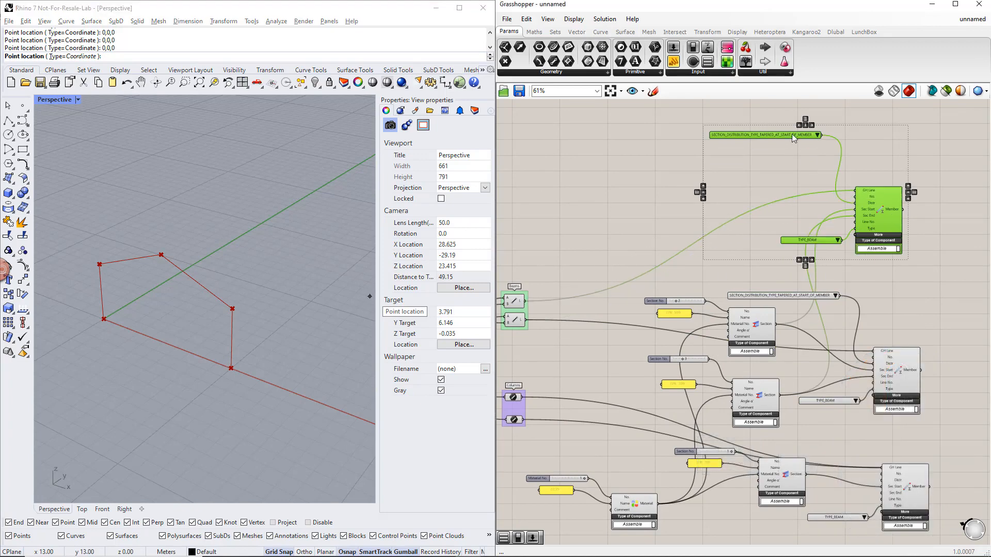
left_click_drag(792, 134, 802, 174)
left_click(798, 150)
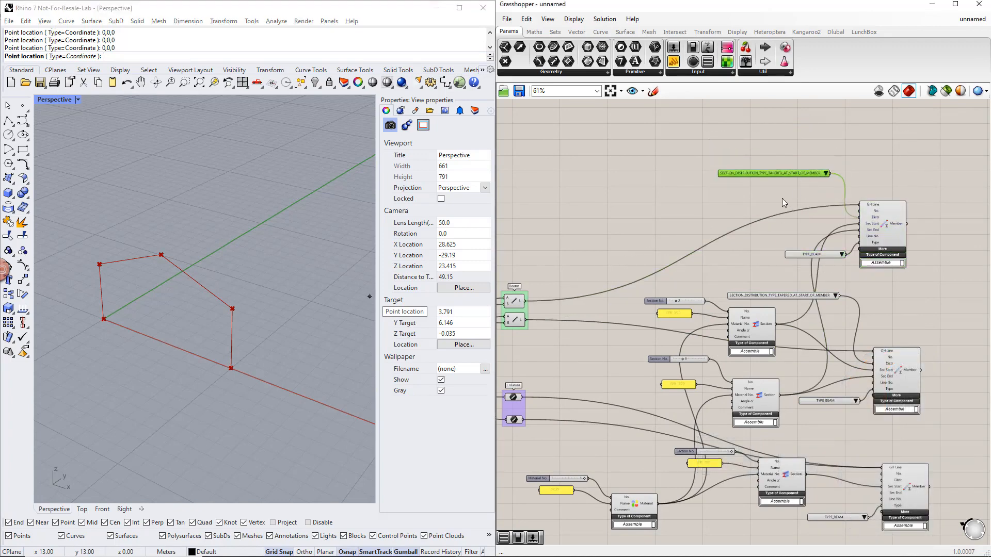
left_click(737, 203)
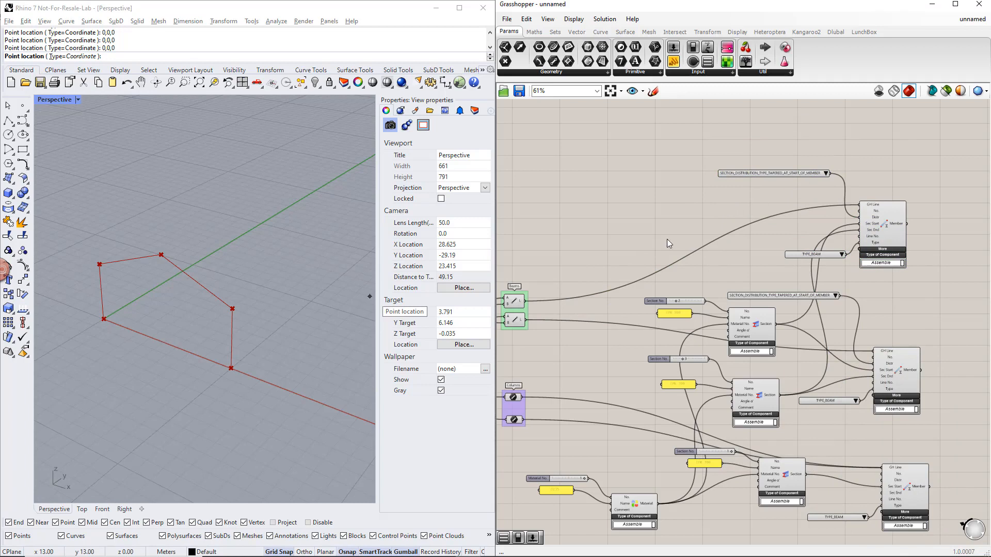
- Identify the beam line feeding the copied Member, and add a Member Hinge component beside that Member
left_click(518, 303)
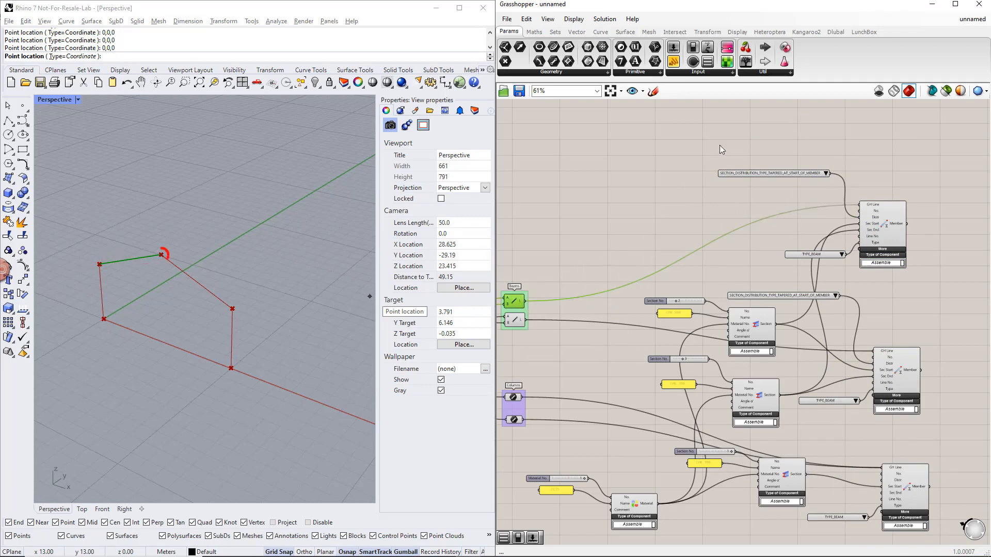
left_click(834, 32)
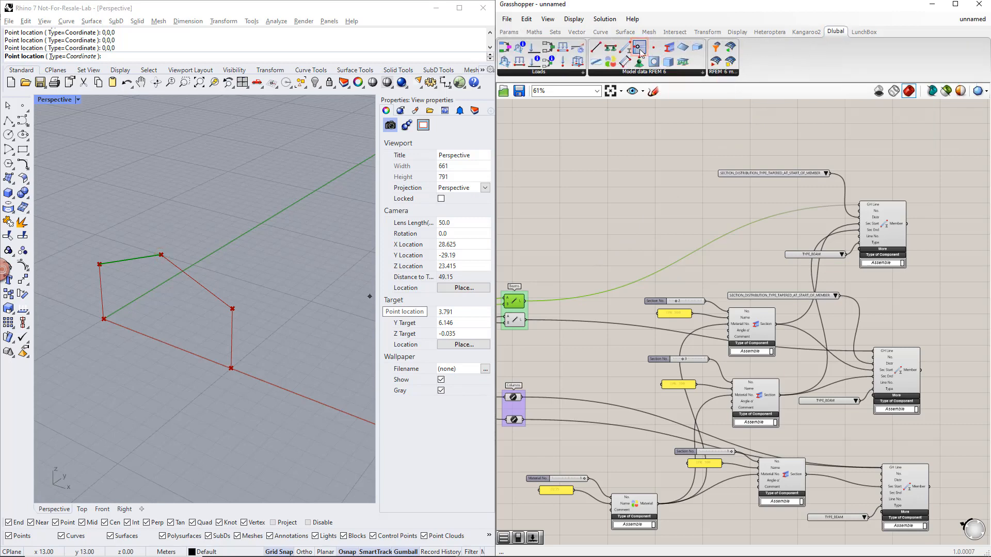
left_click_drag(640, 49, 740, 222)
scroll(754, 211, "up", 2)
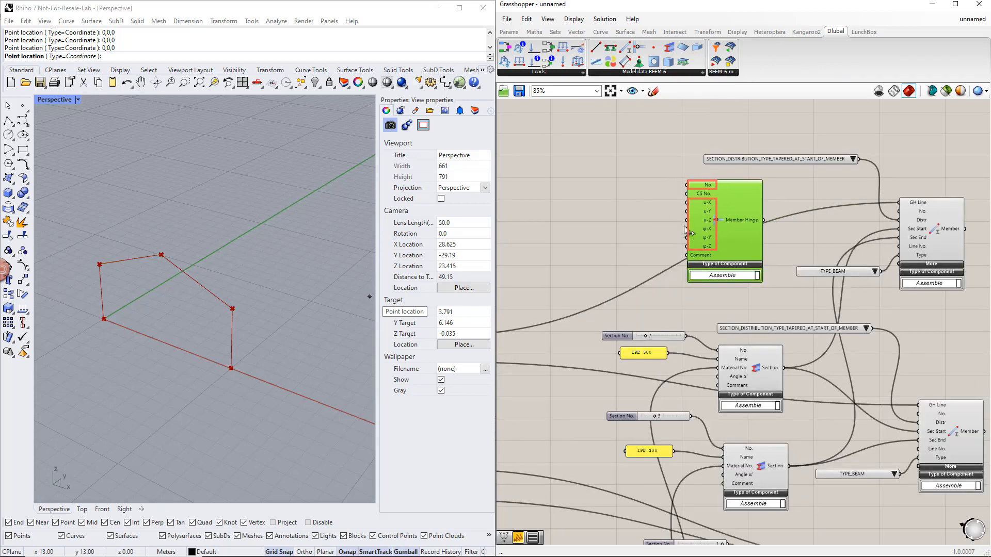
left_click(624, 193)
- Place two compact panels beside the Member Hinge, set the upper one to 1, and connect it to the hinge's No input
left_click(509, 31)
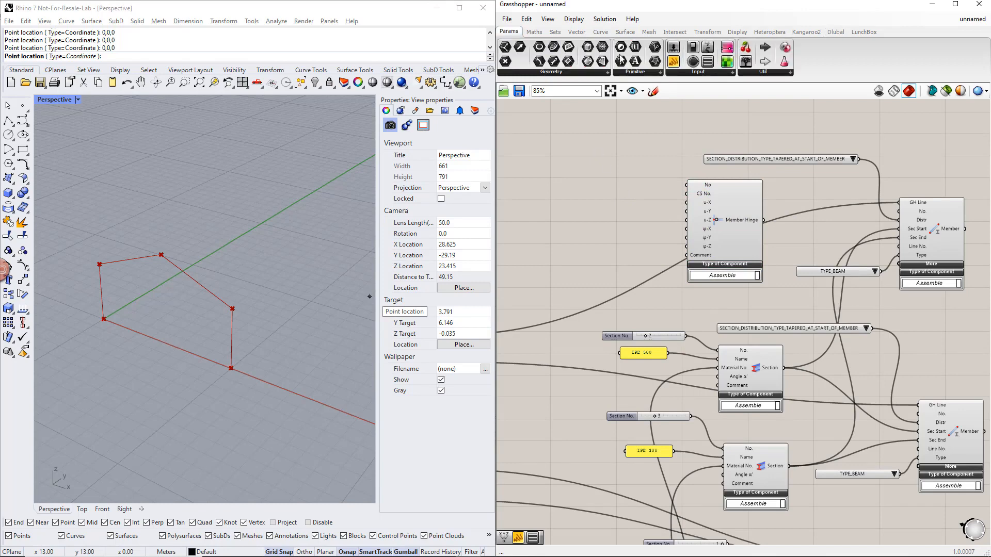
left_click_drag(674, 61, 625, 238)
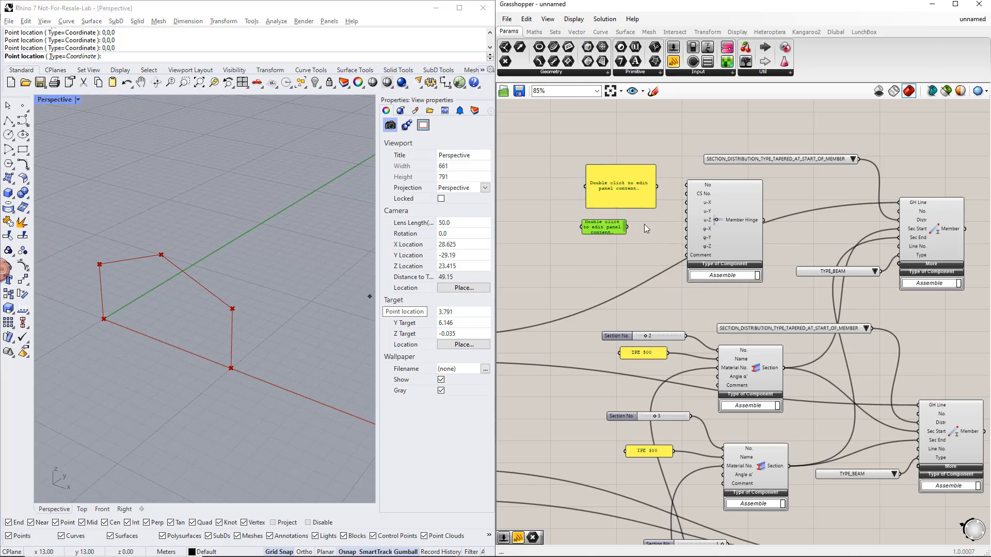
left_click_drag(653, 207, 630, 190)
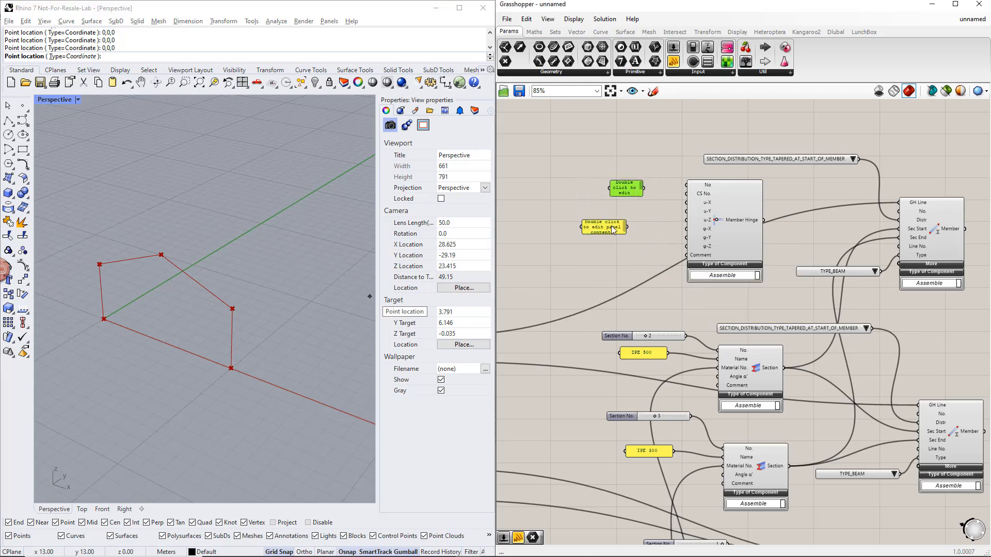
left_click_drag(611, 226, 637, 219)
double_click(624, 188)
type("1")
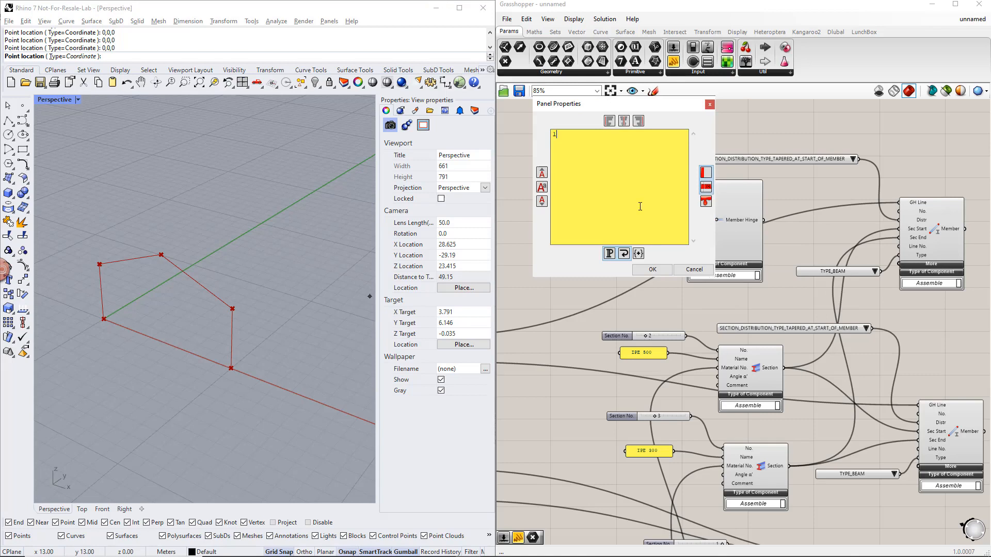
left_click(651, 265)
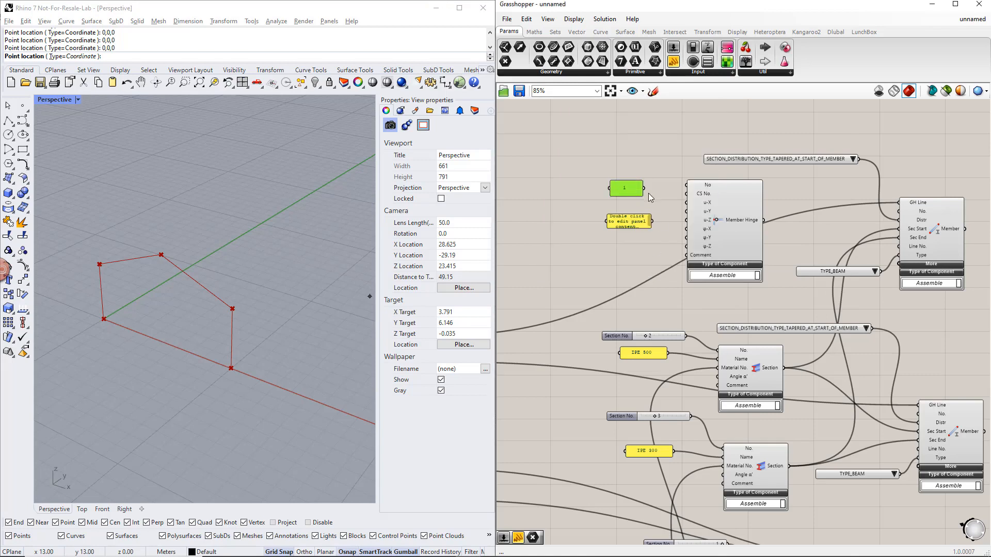
- Set the second panel to inf and connect it to the Member Hinge's u-X, u-Y, u-Z and φ-X inputs
double_click(633, 224)
type("inf")
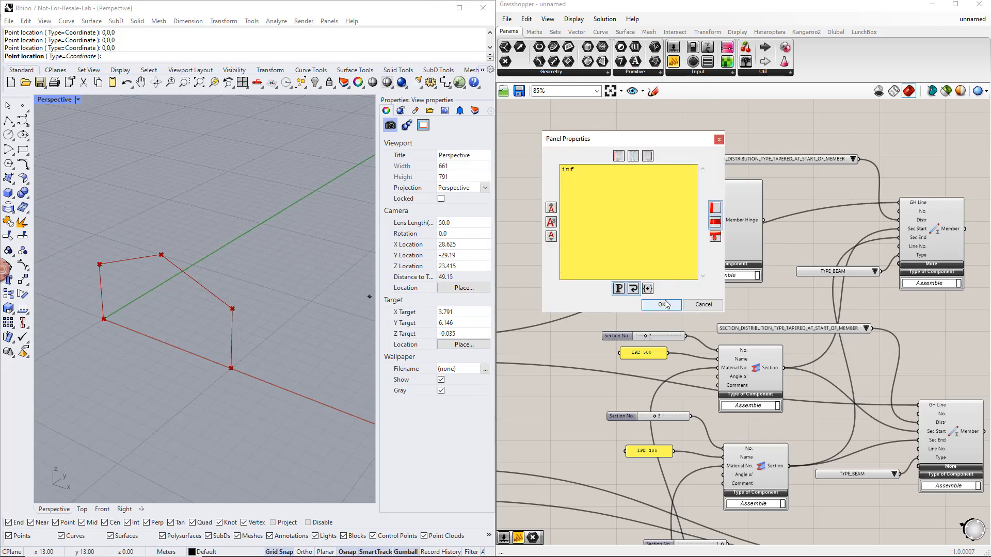
left_click(662, 305)
left_click_drag(652, 221, 687, 230)
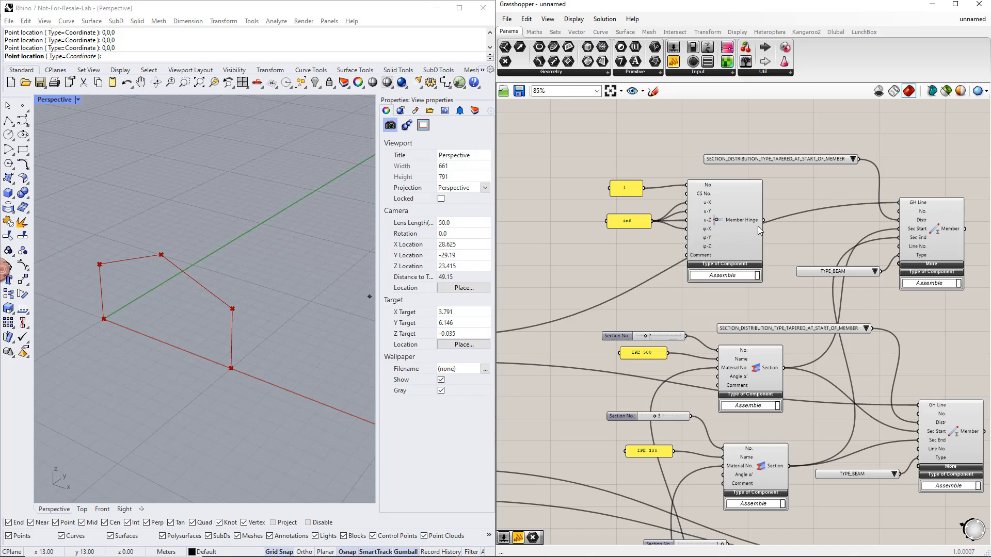
- Expand the copied beam Member's additional inputs and connect the Member Hinge output to Hinge End
left_click(921, 268)
left_click_drag(935, 243, 936, 202)
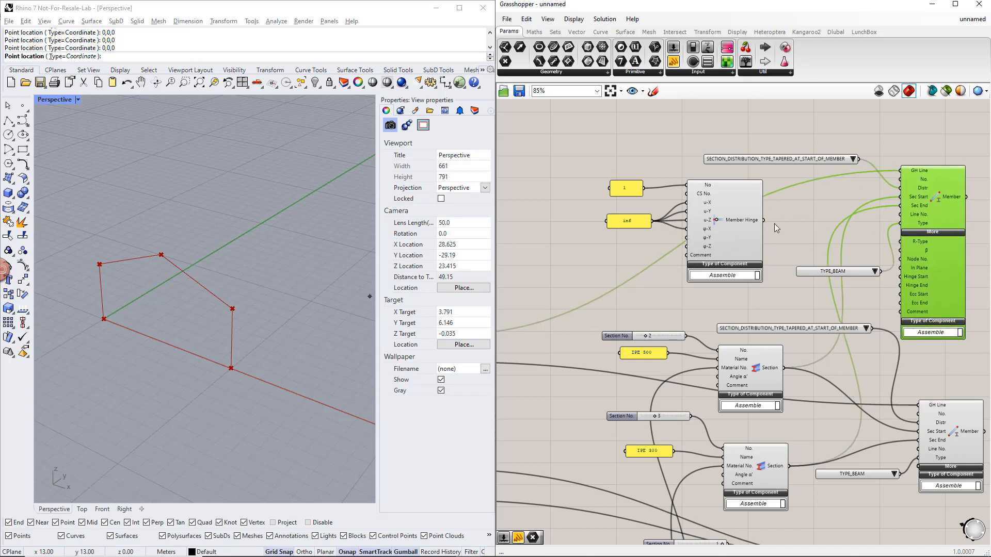
left_click_drag(811, 232, 901, 286)
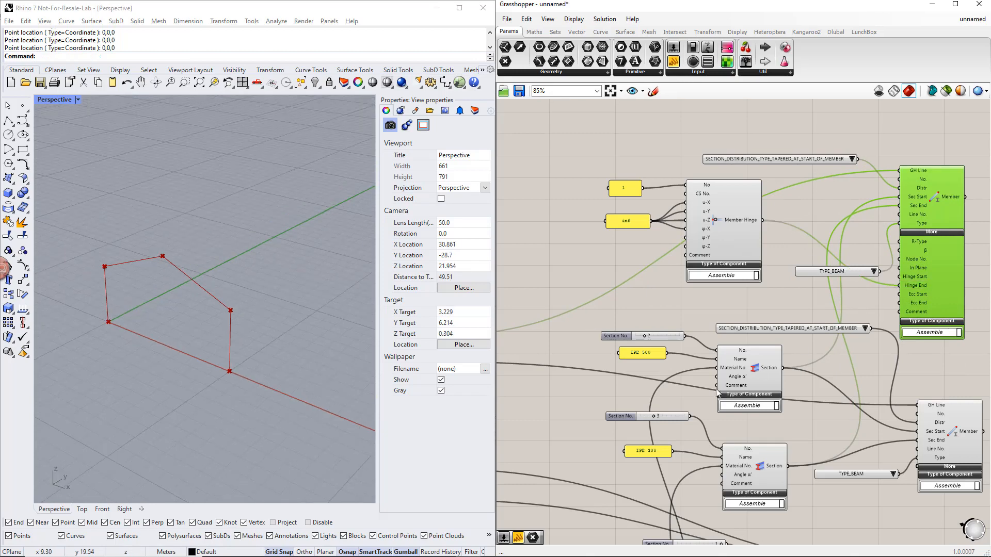
- Add a Nodal Support component below the frame geometry components at the start of the definition
right_click_drag(589, 443, 912, 345)
right_click_drag(663, 462, 938, 385)
right_click_drag(701, 454, 762, 445)
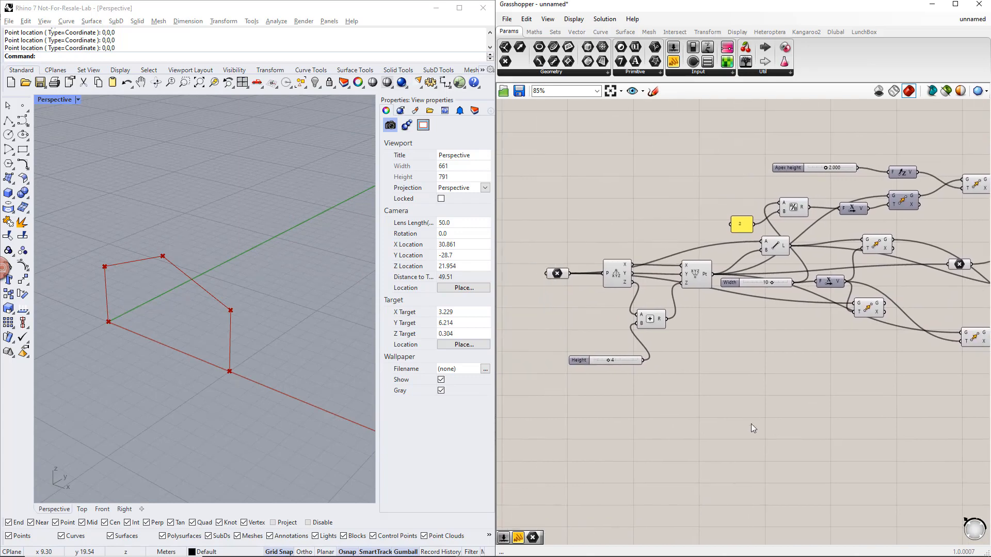
double_click(751, 424)
type("NOD")
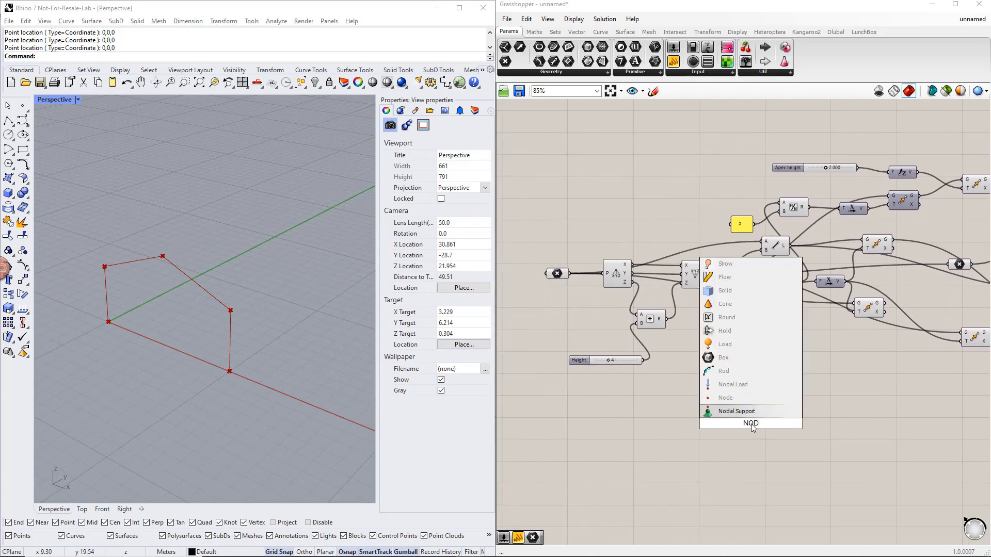
type("AL")
left_click(744, 399)
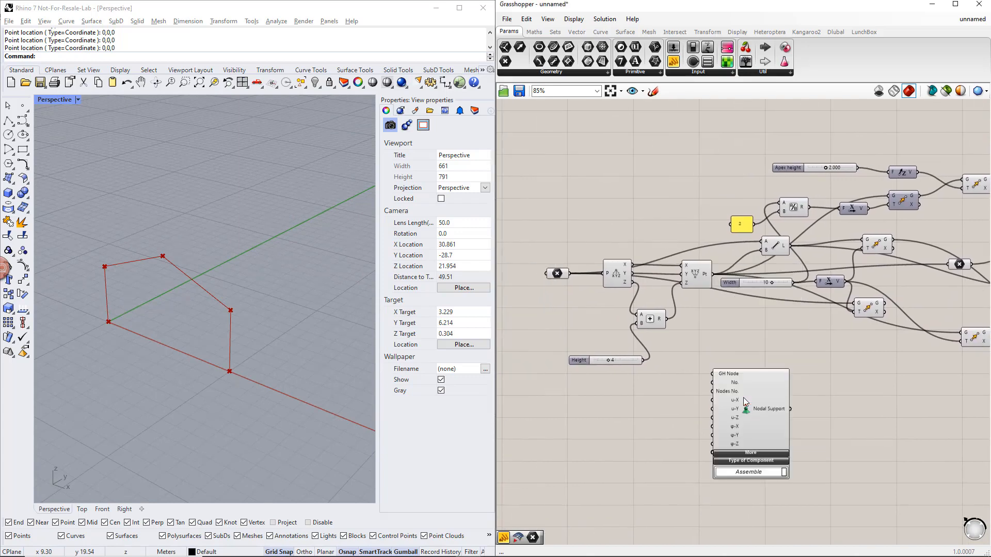
- Connect the origin point and the Move component for the opposite column base to the Nodal Support's GH Node input, and reposition the support component
left_click(559, 275)
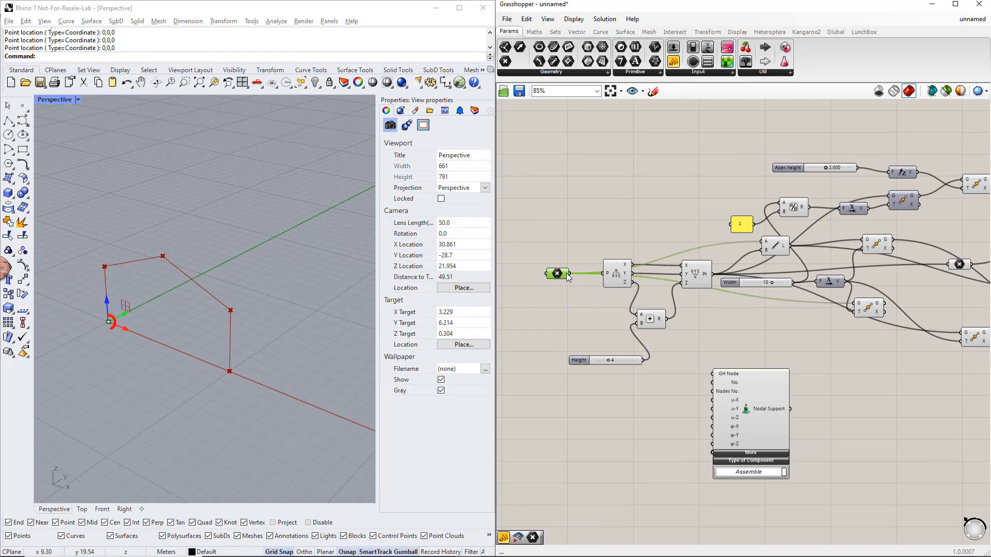
left_click_drag(569, 274, 713, 374)
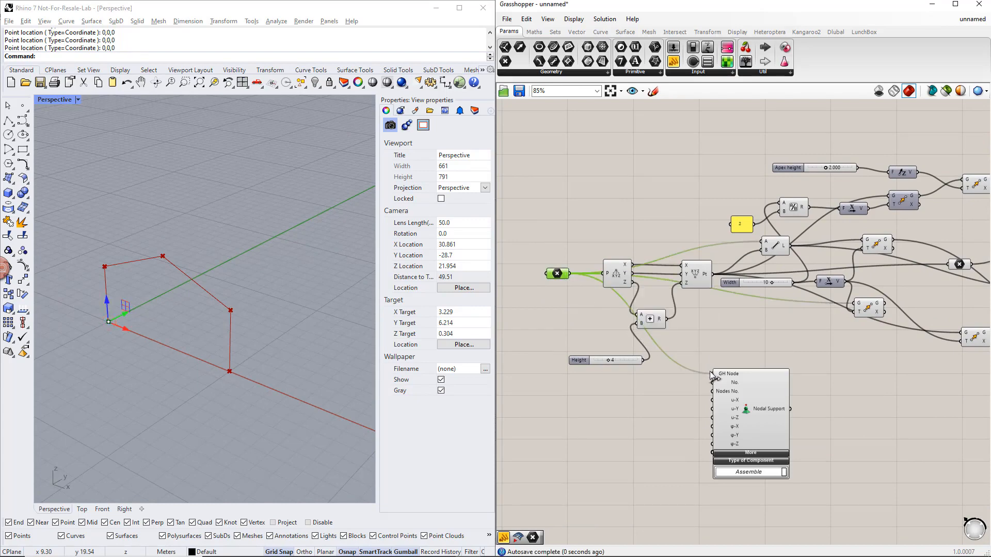
left_click(867, 309)
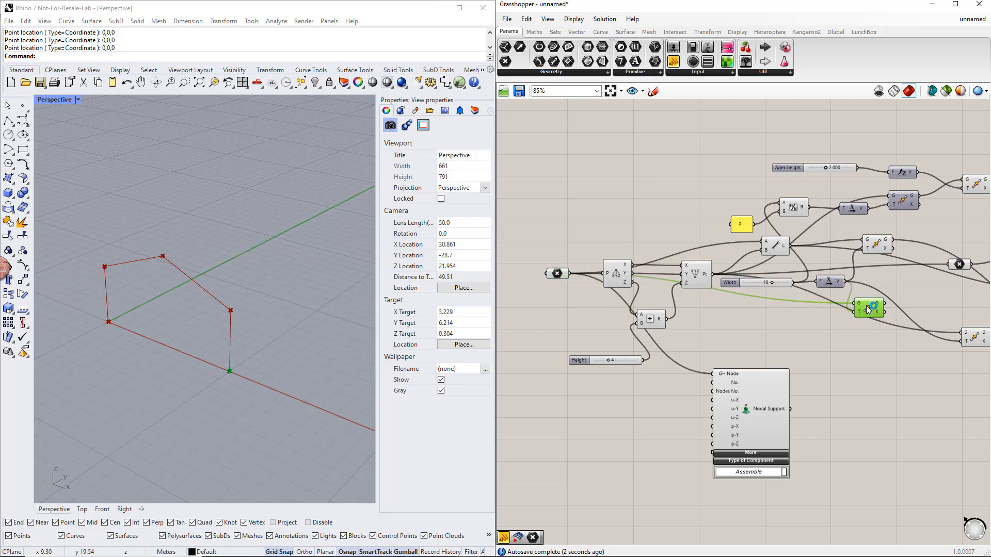
left_click_drag(884, 305, 713, 374, "shift")
left_click_drag(751, 405, 840, 408)
left_click(728, 411)
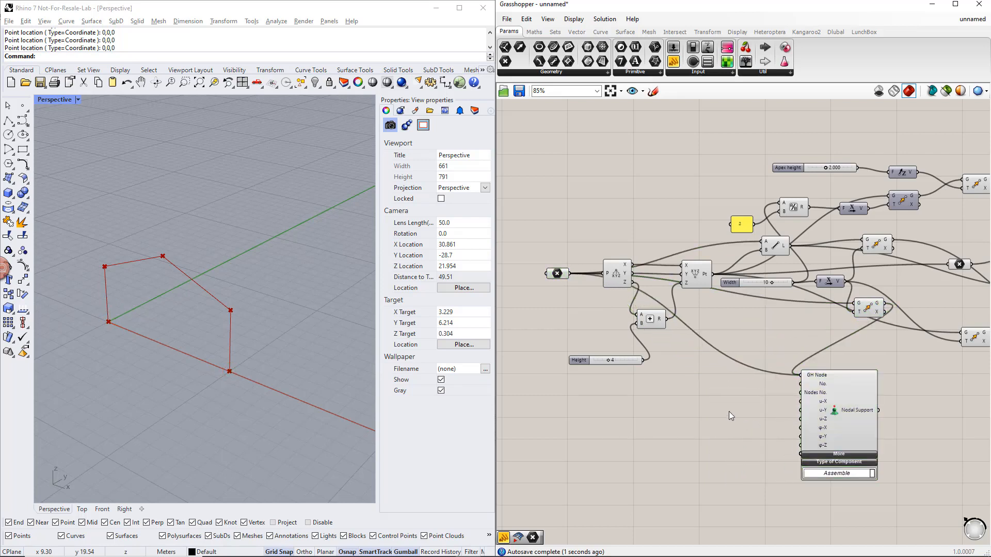
- Add a panel containing inf and connect it to the Nodal Support's u-X, u-Y, u-Z and φ-Z inputs
double_click(741, 420)
type("//")
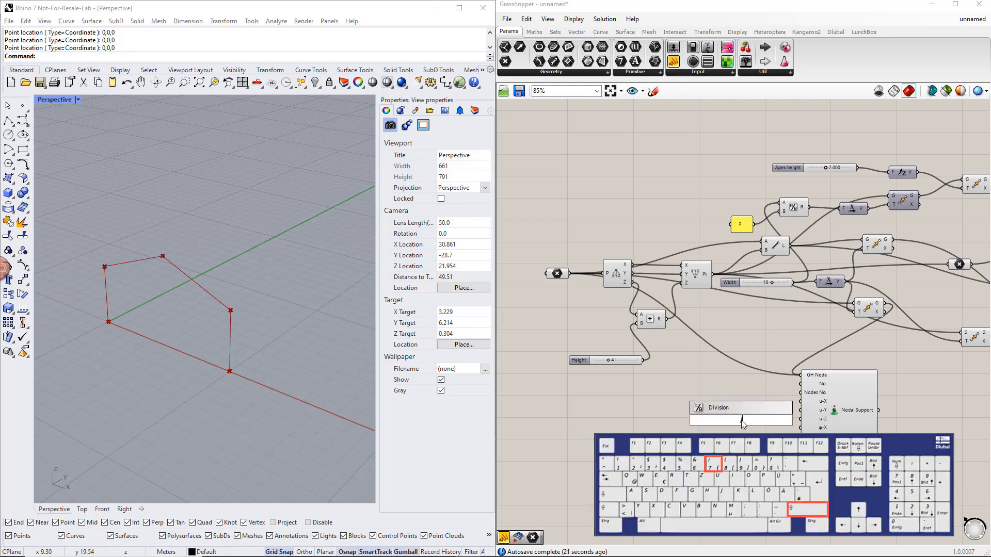
type("inf")
key("Return")
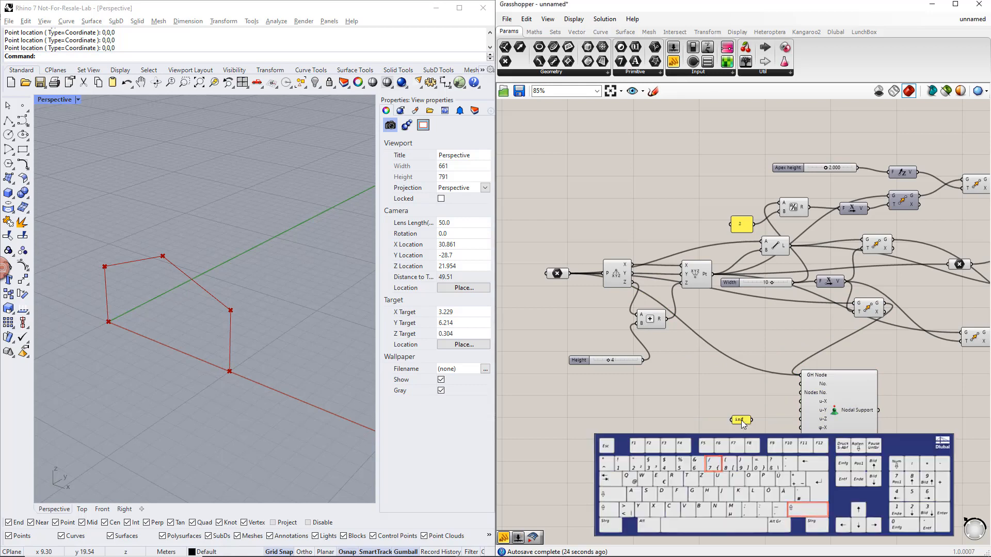
left_click_drag(753, 420, 800, 401)
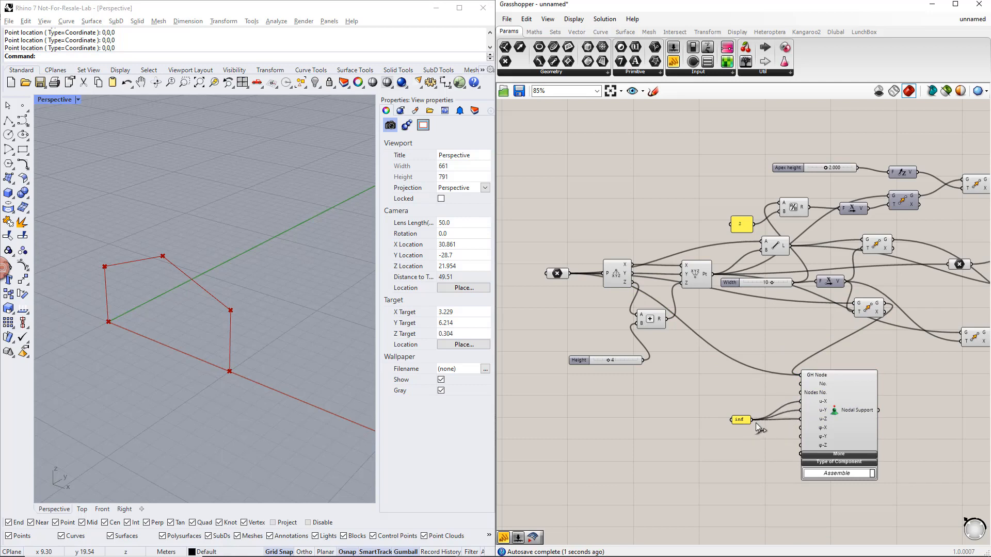
left_click_drag(752, 419, 800, 449)
- Group the Nodal Support with its inf panel, and move the group below the column Member component
left_click_drag(889, 513, 726, 363)
key("ctrl+g")
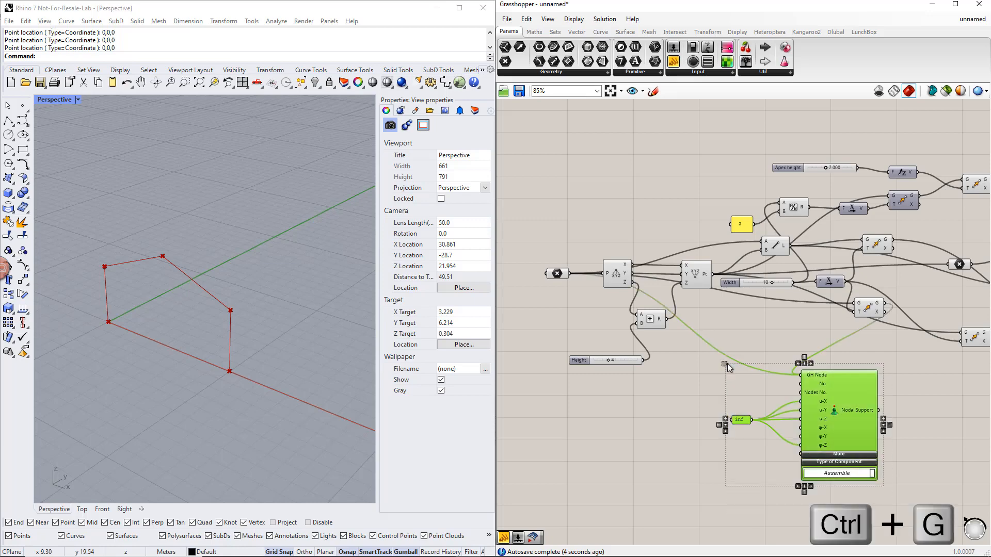
scroll(726, 364, "down", 3)
right_click_drag(902, 443, 722, 416)
scroll(723, 416, "down", 1)
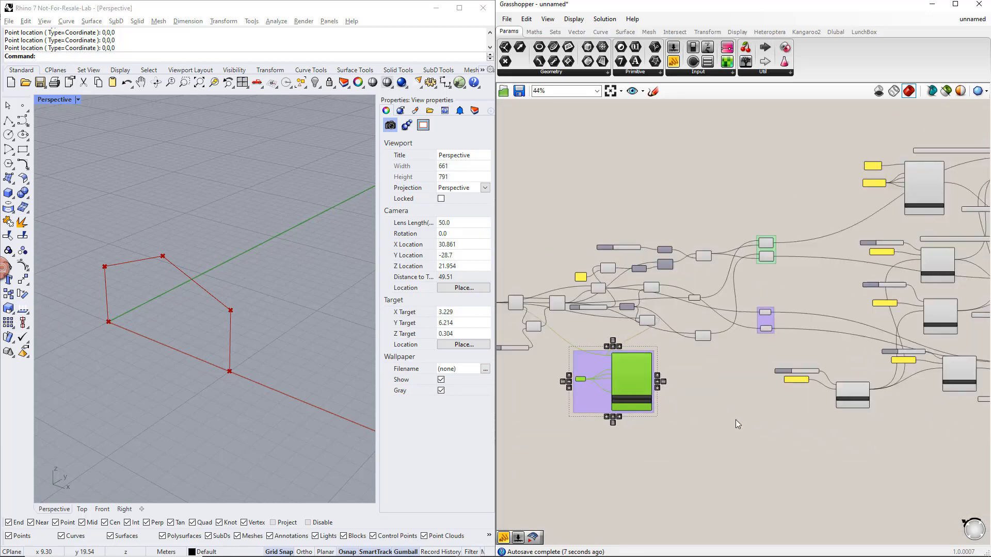
right_click_drag(778, 428, 697, 421)
scroll(698, 421, "down", 2)
left_click(575, 400)
left_click_drag(575, 399, 863, 445)
left_click(676, 459)
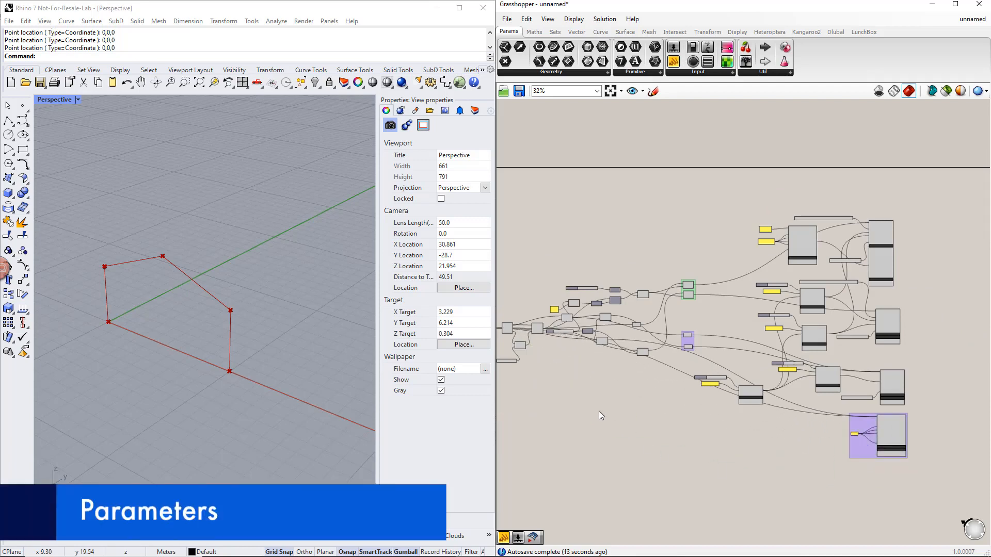
- Stack the Height, Width and Apex height sliders in front of the origin point at the start of the definition
scroll(599, 411, "up", 4)
right_click_drag(628, 382, 694, 373)
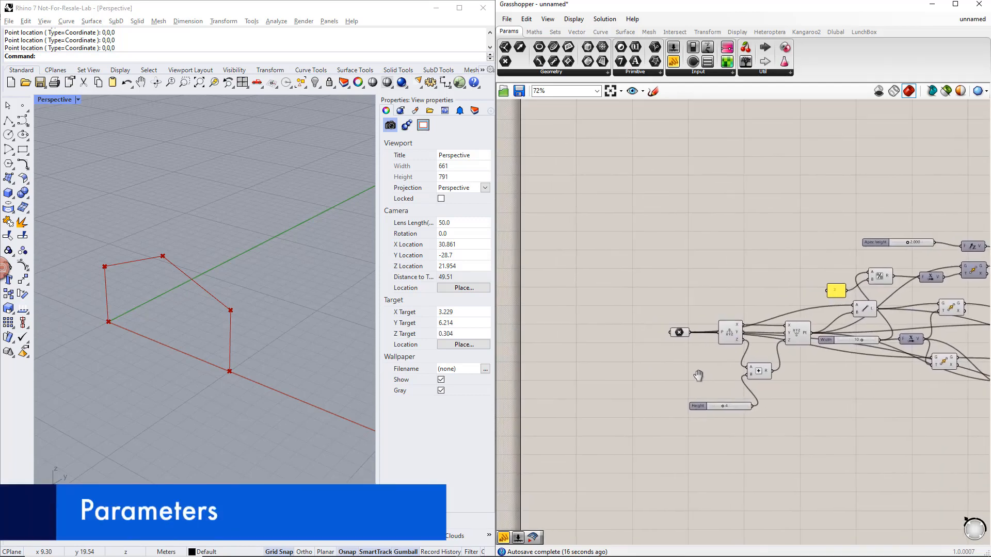
left_click_drag(703, 406, 572, 324)
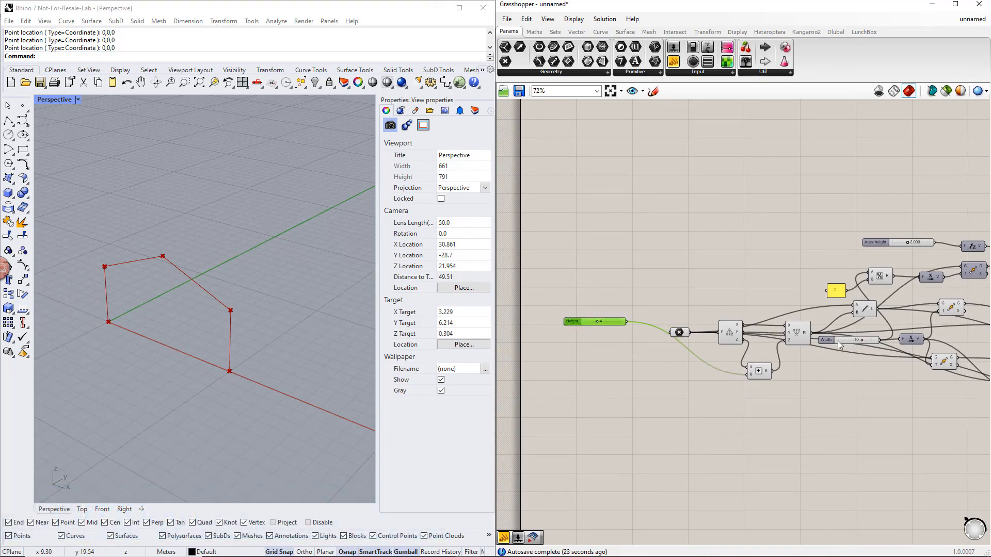
left_click_drag(837, 341, 585, 335)
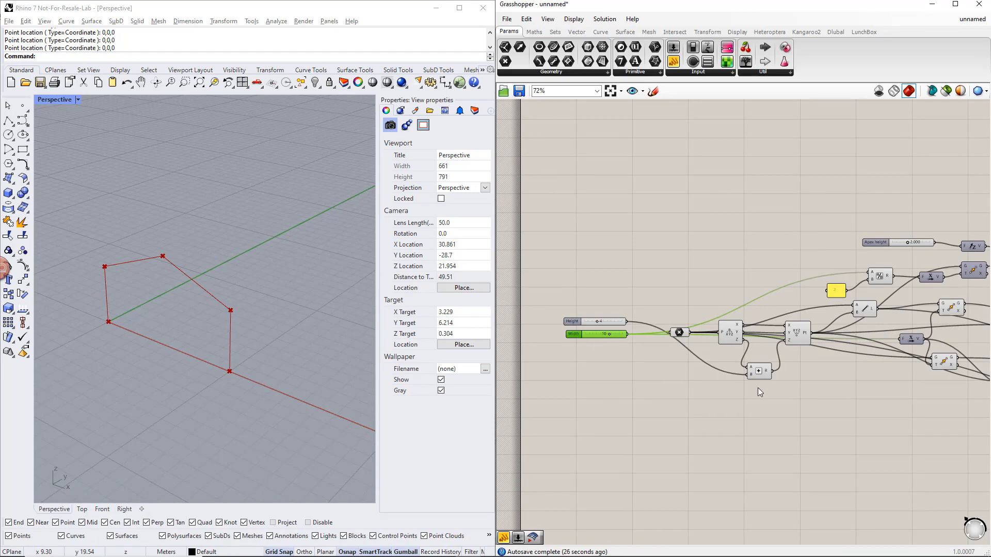
right_click_drag(831, 400, 808, 397)
left_click_drag(853, 239, 558, 346)
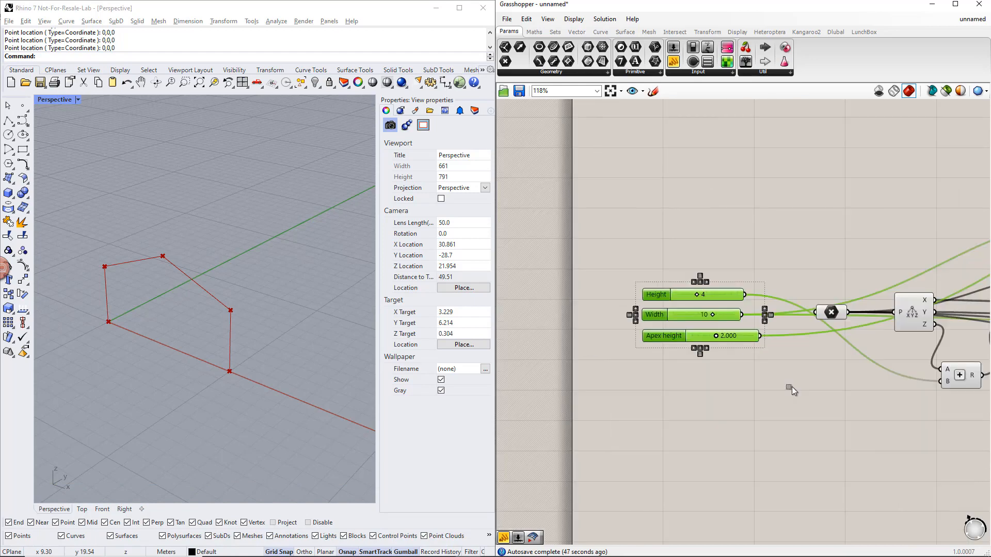
- Group the three sliders under the name Parameters, and set Height to 6, Width to 11 and Apex height to 2.340
key("ctrl+g")
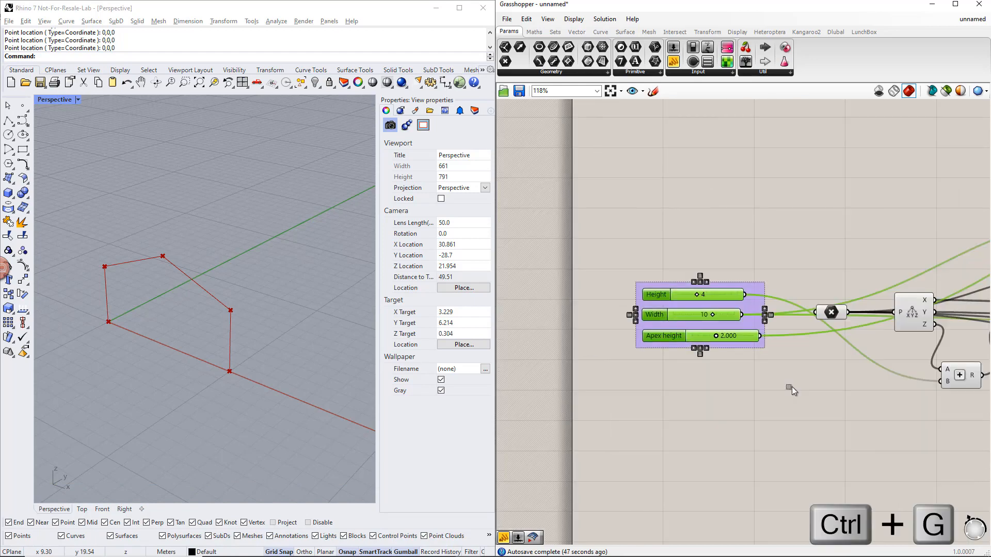
right_click(757, 290)
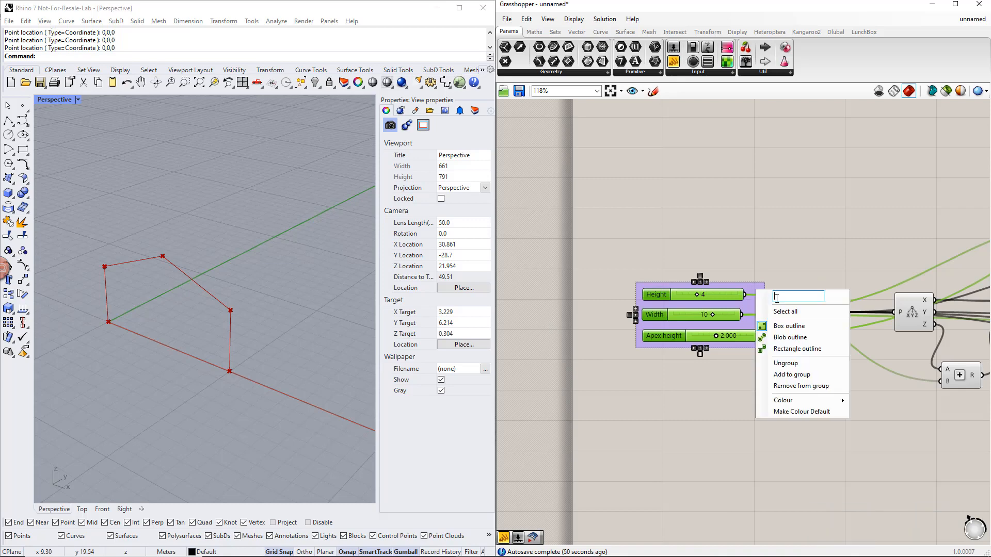
type("Parameters")
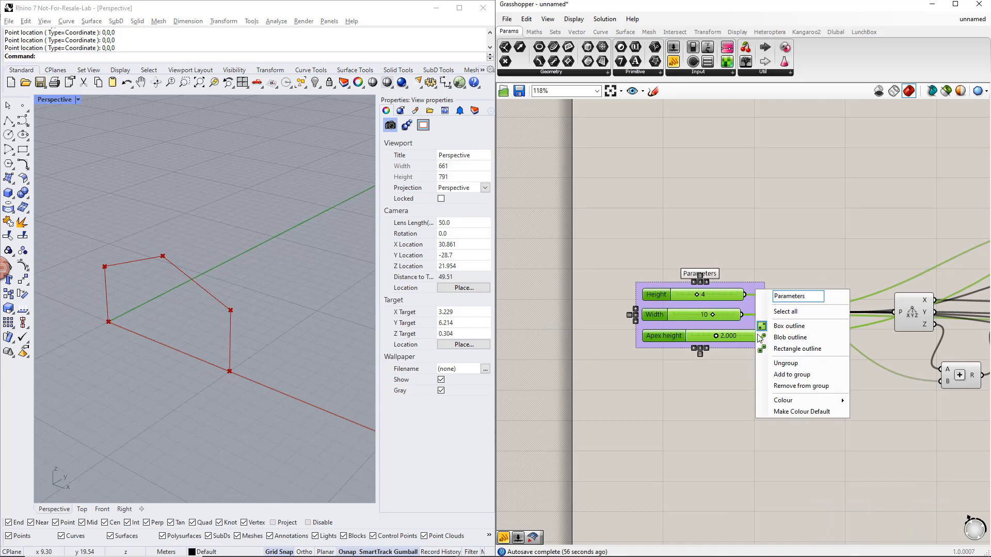
left_click(733, 380)
left_click_drag(697, 298, 721, 338)
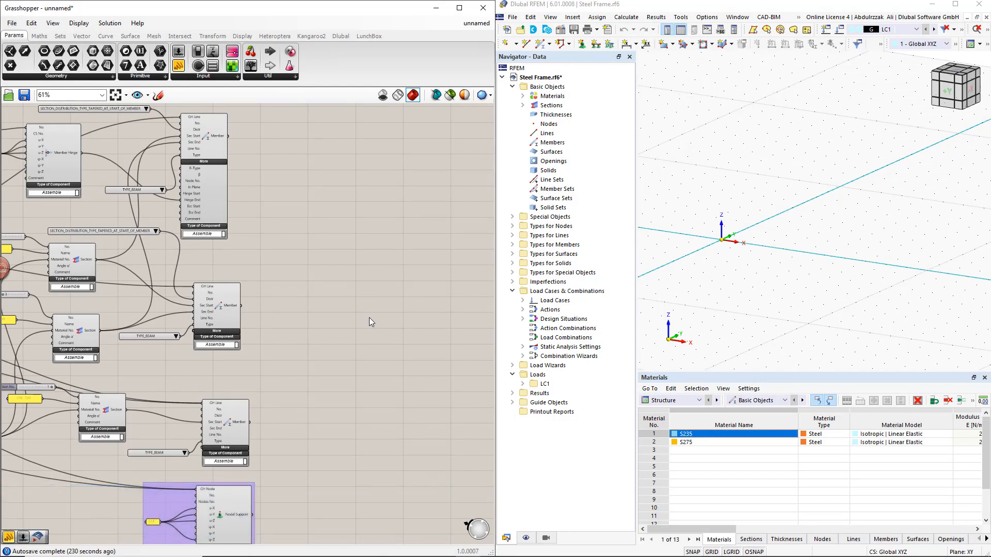
- Add an RFEM 6 Export Component beyond the Member components, expand its Additional inputs, and move it clear of the definition
double_click(369, 317)
type("export")
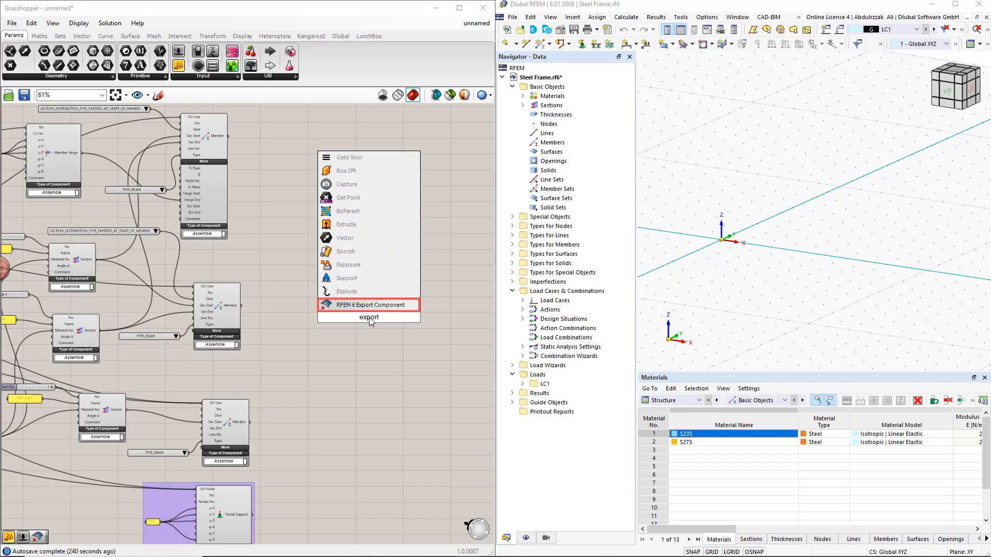
left_click(367, 305)
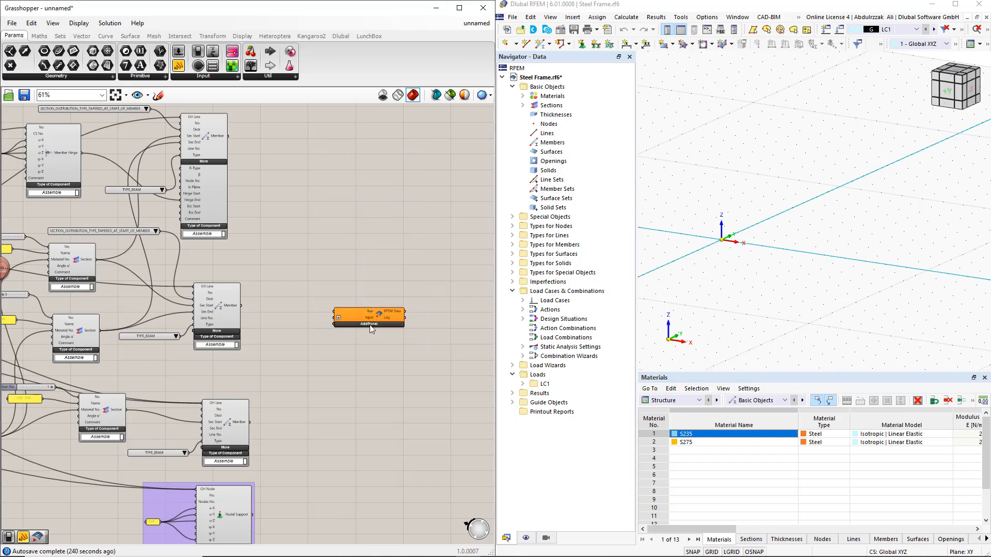
left_click(369, 324)
left_click_drag(375, 317, 423, 320)
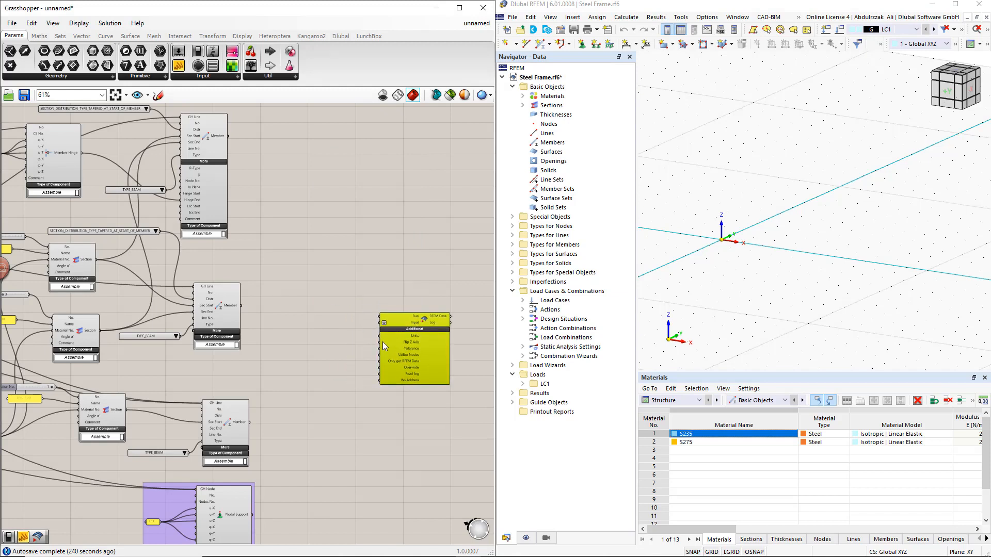
- Add Boolean Toggles for the export component's Run and Overwrite inputs, and set the Overwrite toggle to True
left_click(336, 280)
double_click(336, 280)
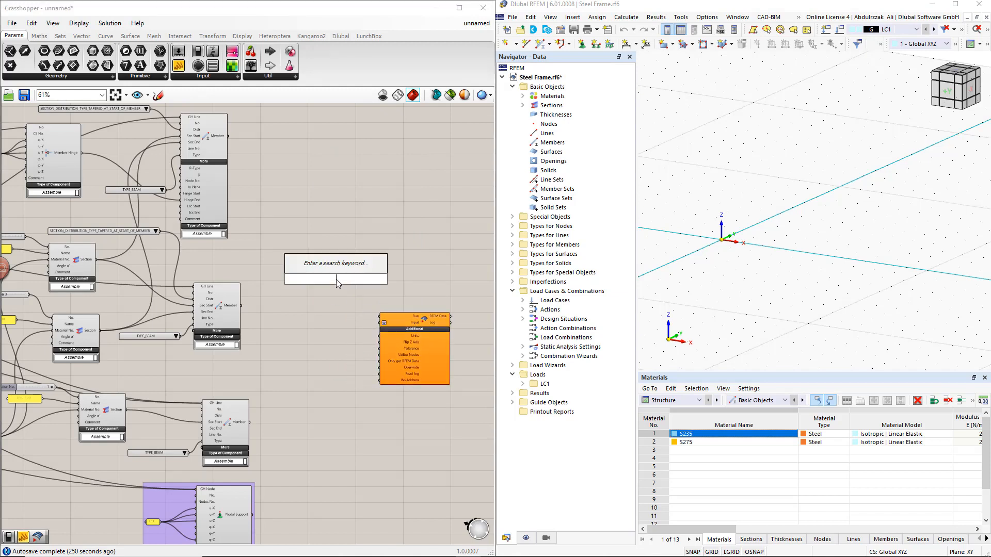
type("bool")
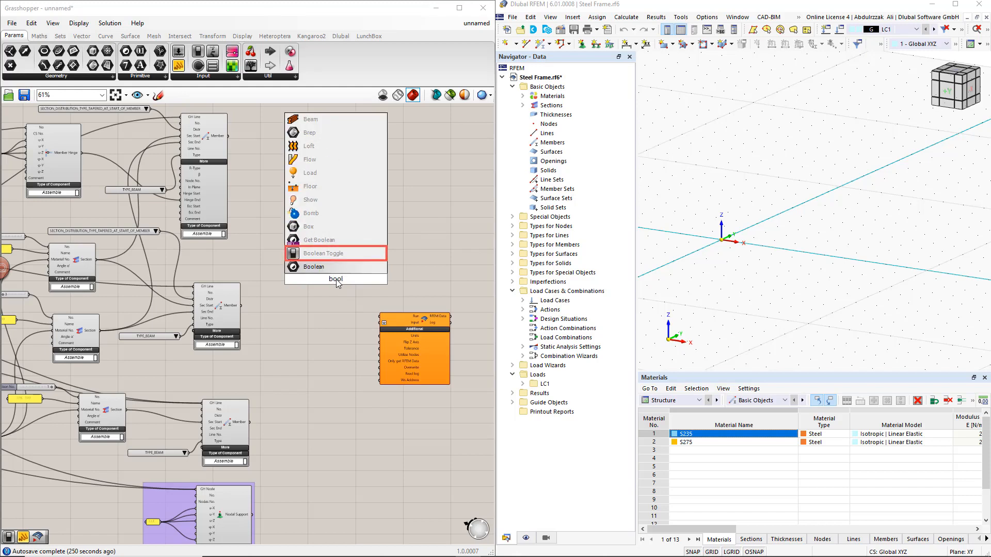
left_click(330, 253)
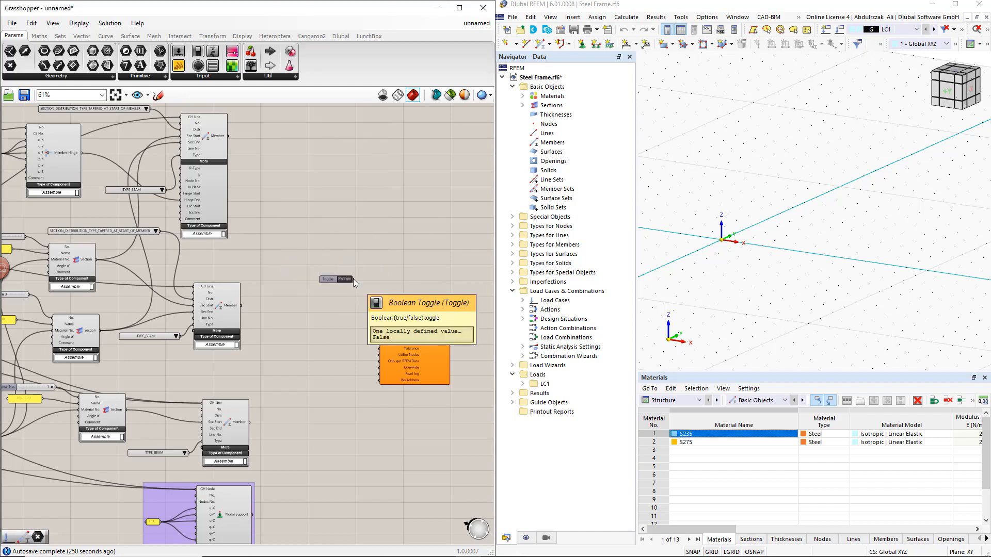
left_click_drag(353, 279, 380, 316)
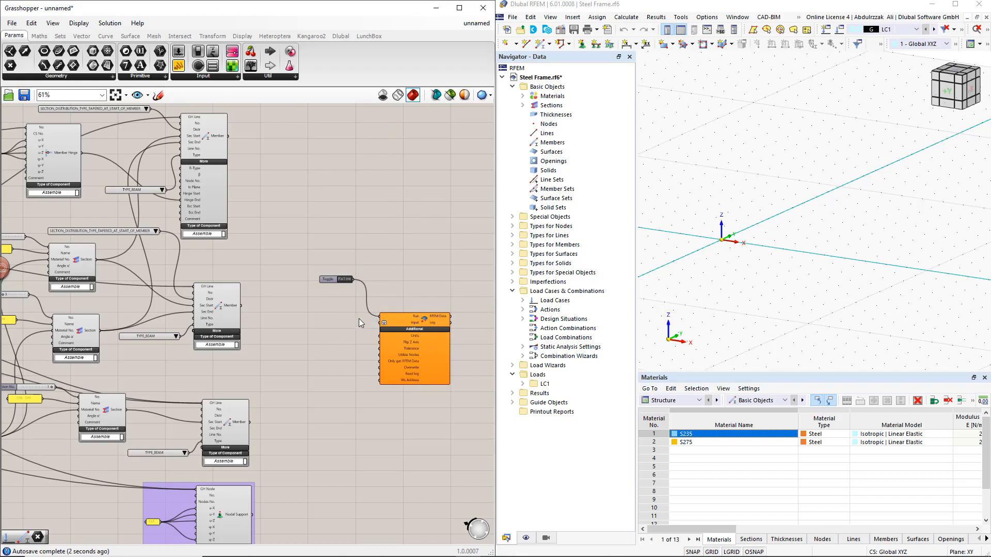
left_click_drag(329, 279, 377, 368)
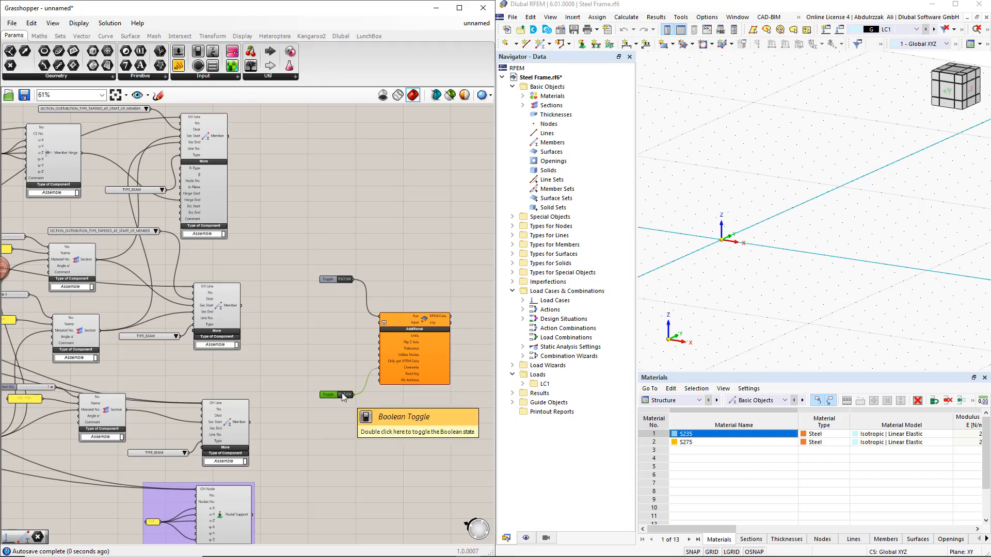
double_click(342, 394)
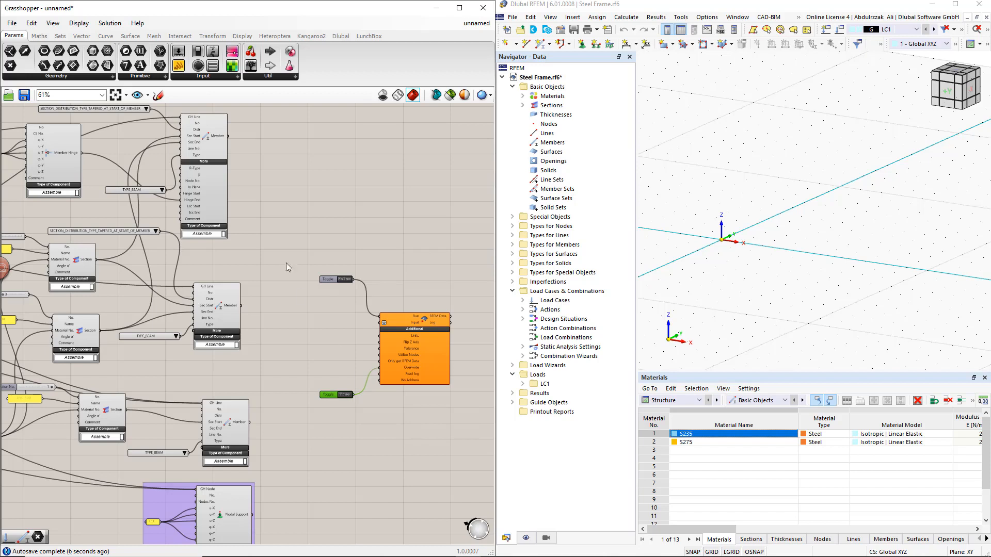
- Connect the member hinge, the three members, the three sections, the nodal support and the material to the export component's Input
left_click_drag(82, 153, 381, 323)
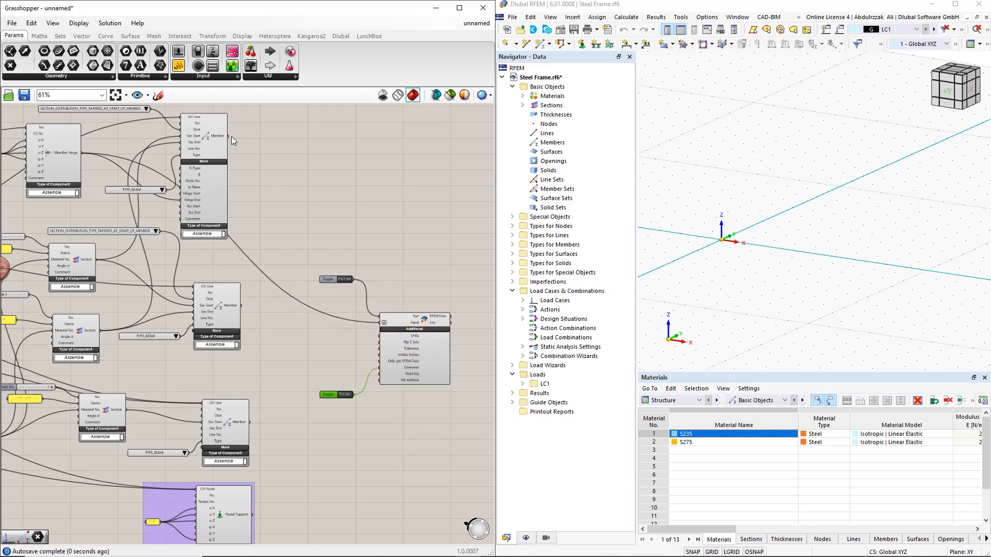
left_click_drag(228, 136, 379, 325, "shift")
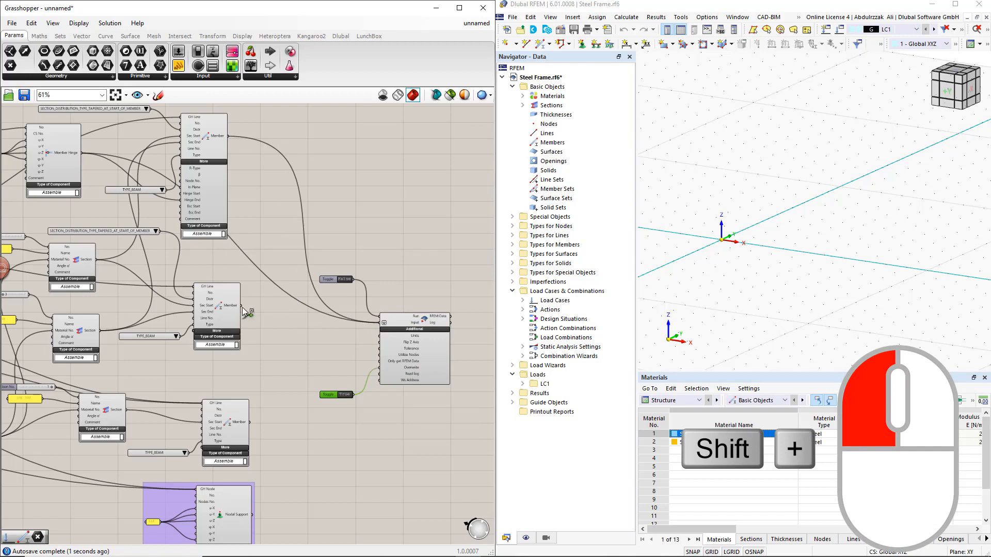
left_click_drag(243, 306, 380, 324, "shift")
left_click_drag(96, 259, 380, 323, "shift")
left_click_drag(100, 331, 381, 324, "shift")
left_click_drag(253, 515, 380, 323, "shift")
left_click_drag(249, 422, 380, 323, "shift")
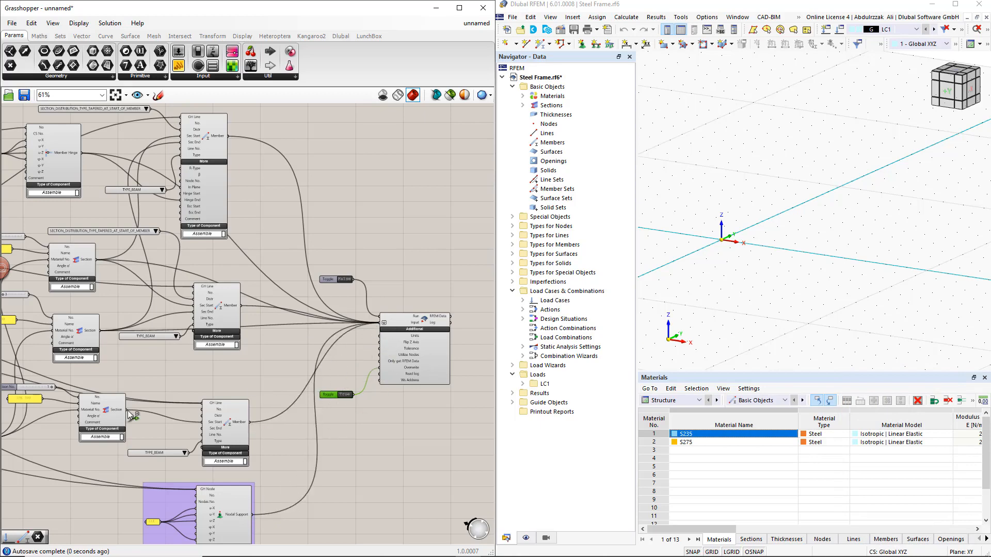
left_click_drag(125, 410, 380, 323, "shift")
scroll(264, 365, "down", 1)
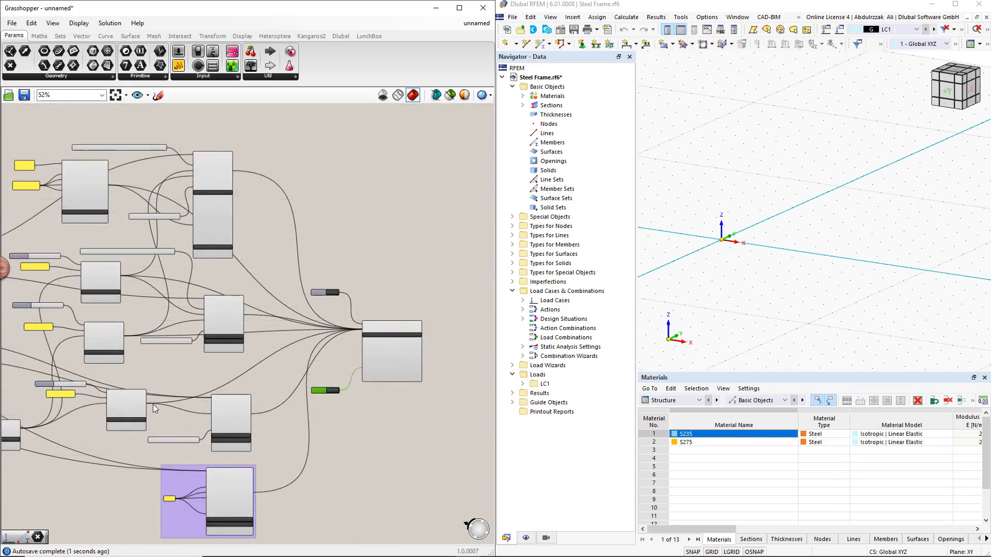
right_click_drag(141, 427, 185, 419)
left_click_drag(71, 422, 408, 323, "shift")
- Export the frame to RFEM by setting the Run toggle to True, and dismiss the external connection lock dialog
scroll(379, 298, "up", 1)
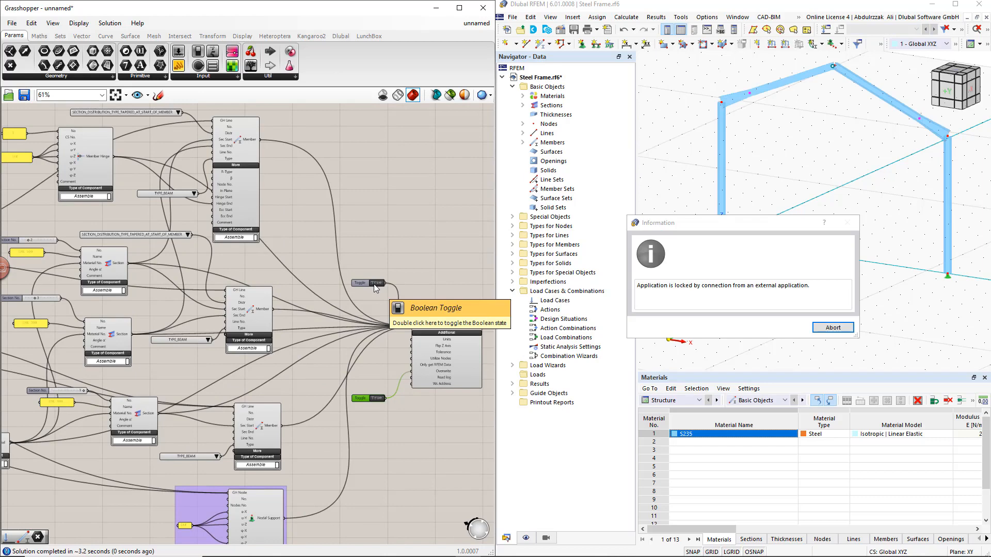
left_click(832, 330)
left_click(795, 332)
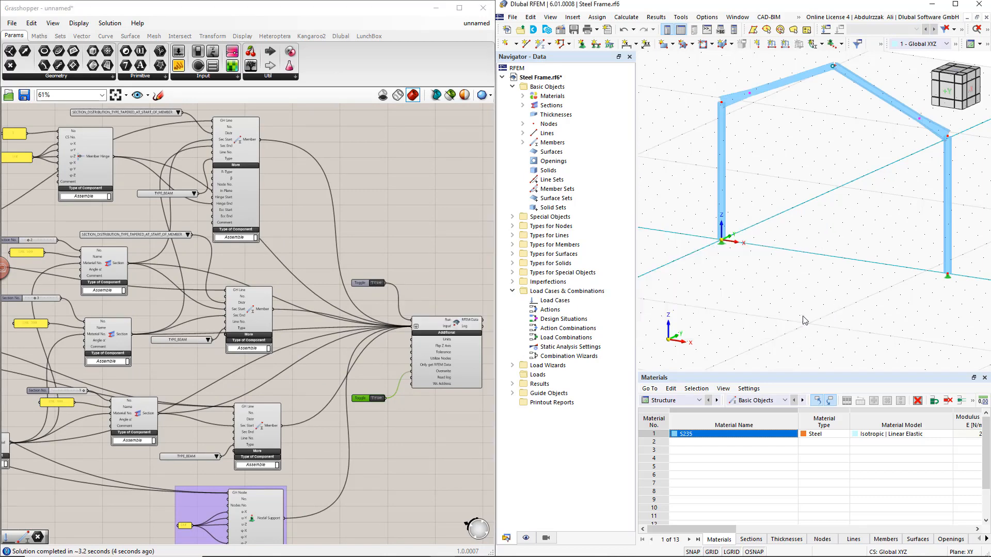
scroll(803, 320, "down", 1)
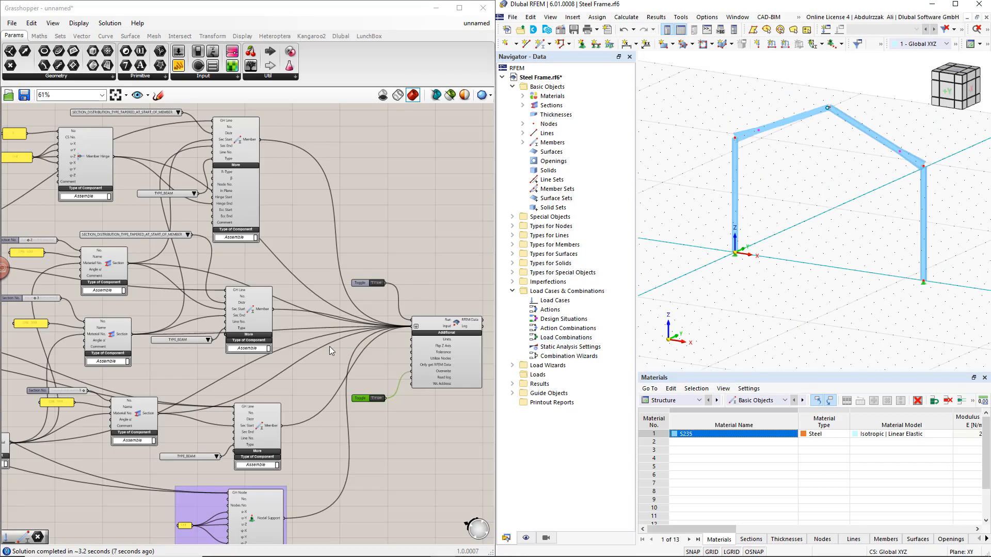
- Set the Width slider in the Parameters group to 15 to update the RFEM frame, and dismiss the connection lock dialog
scroll(330, 346, "down", 2)
right_click_drag(92, 324, 401, 338)
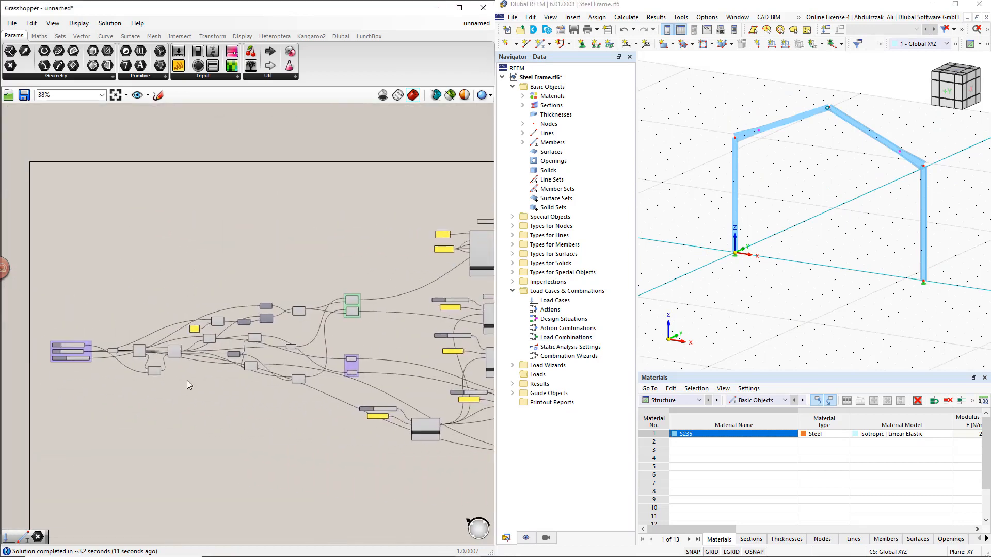
right_click_drag(106, 387, 227, 388)
scroll(184, 356, "up", 3)
scroll(184, 356, "up", 2)
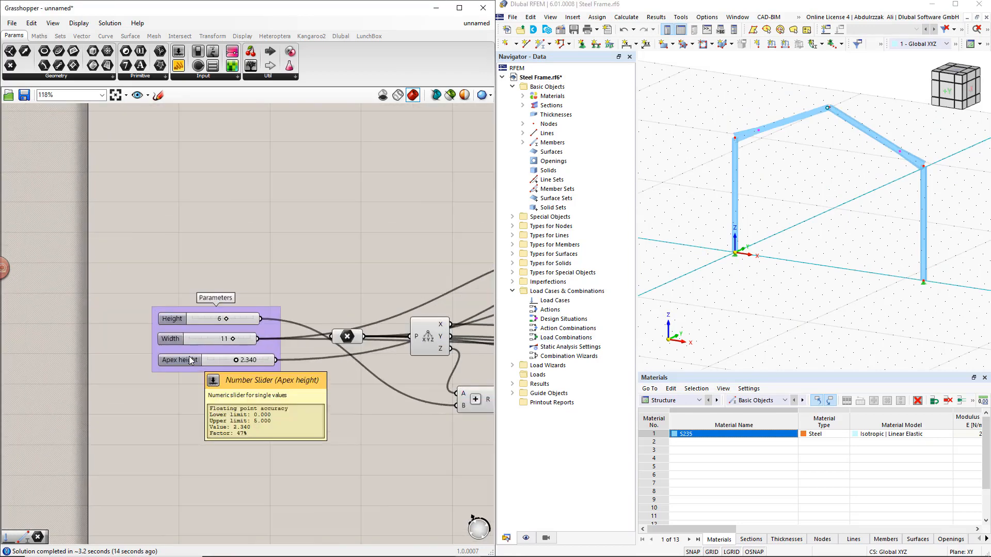
double_click(223, 339)
type("15")
key("Return")
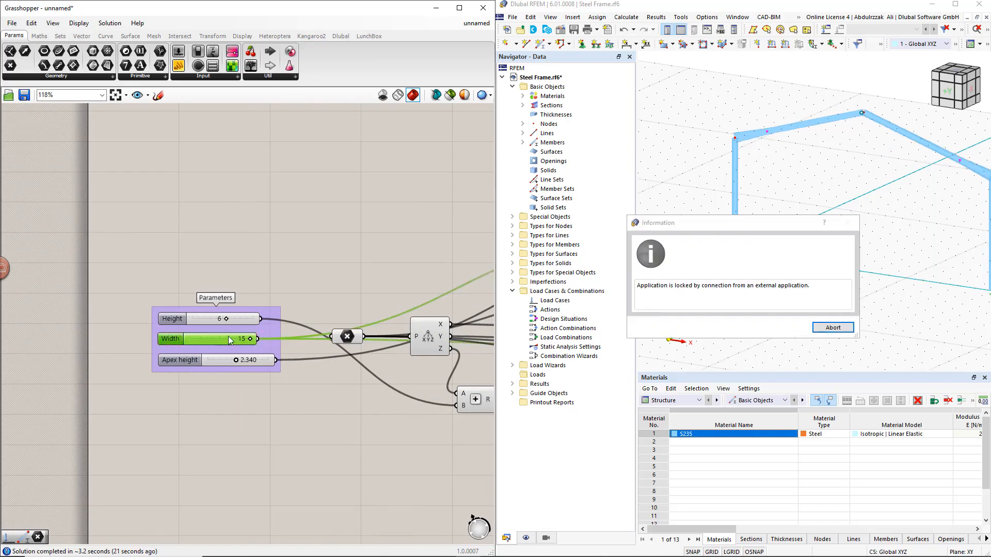
left_click(832, 328)
left_click(787, 329)
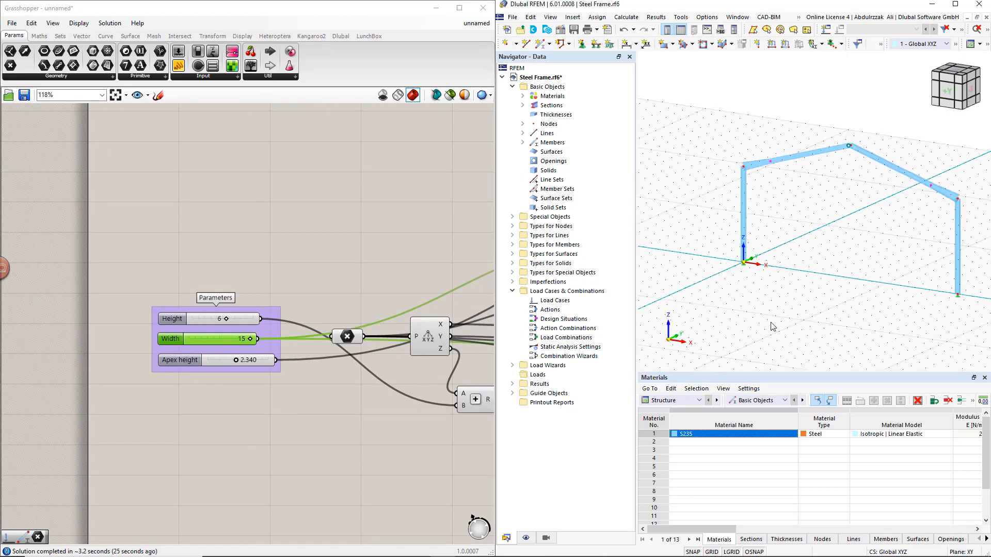